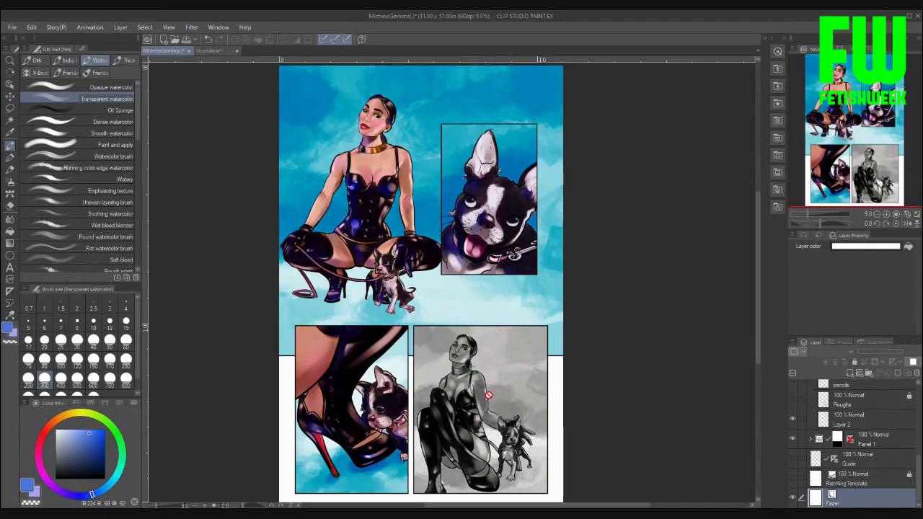
Examine the grayscale panel of the woman and dog and its layer stack, selecting the HAND layer in the panel 4 folder
scroll(488, 467, up, 2)
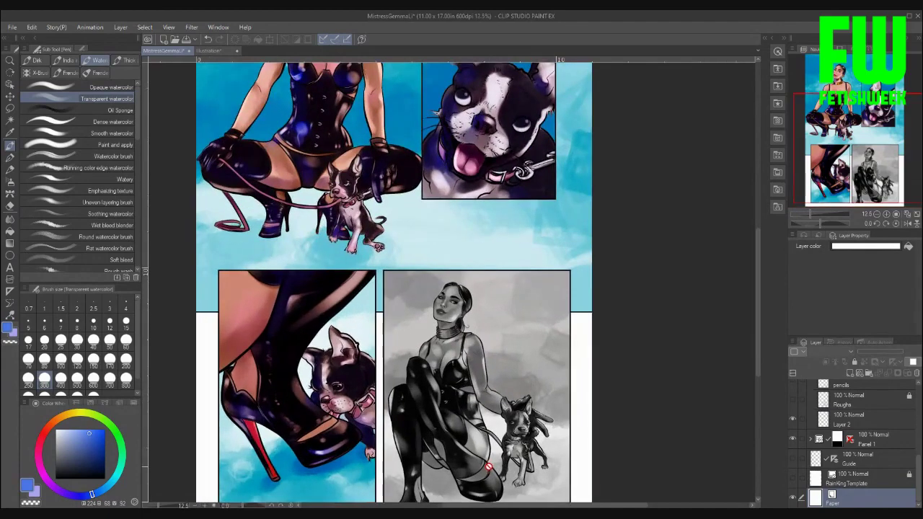
scroll(488, 467, up, 2)
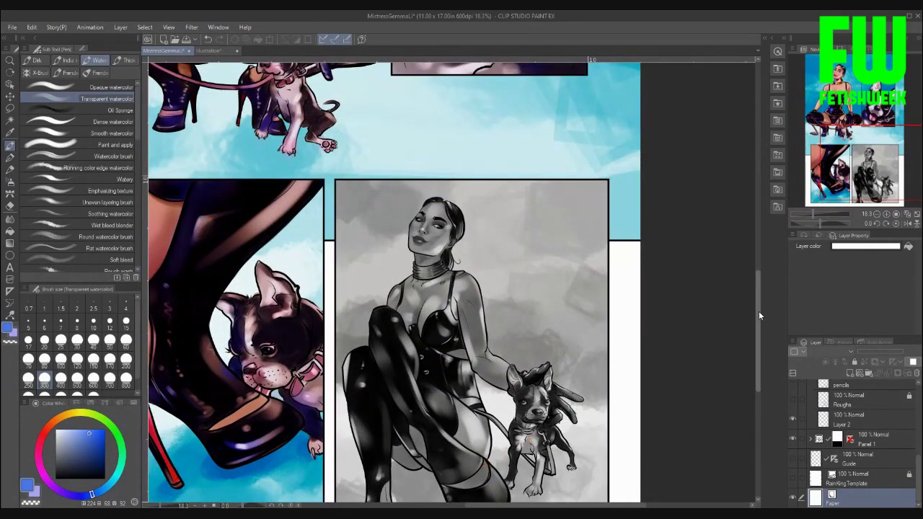
drag(759, 315, 759, 331)
scroll(556, 390, up, 1)
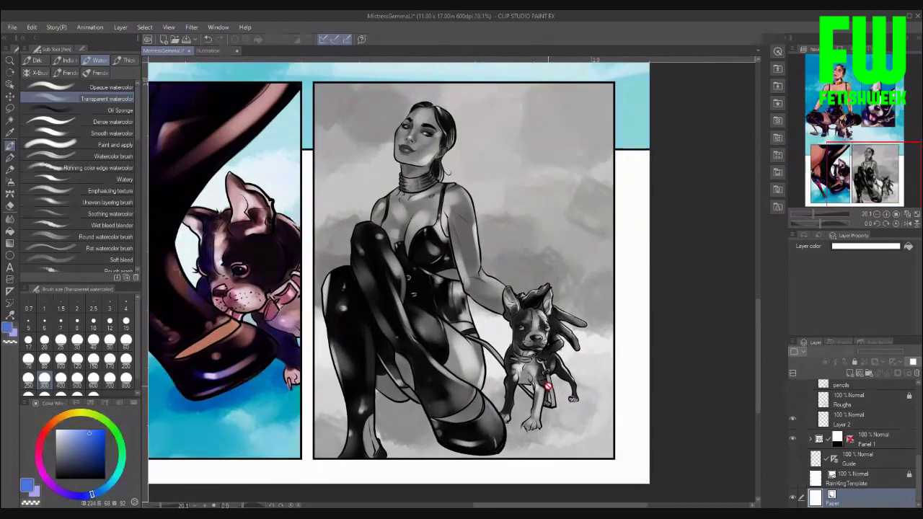
scroll(528, 343, up, 1)
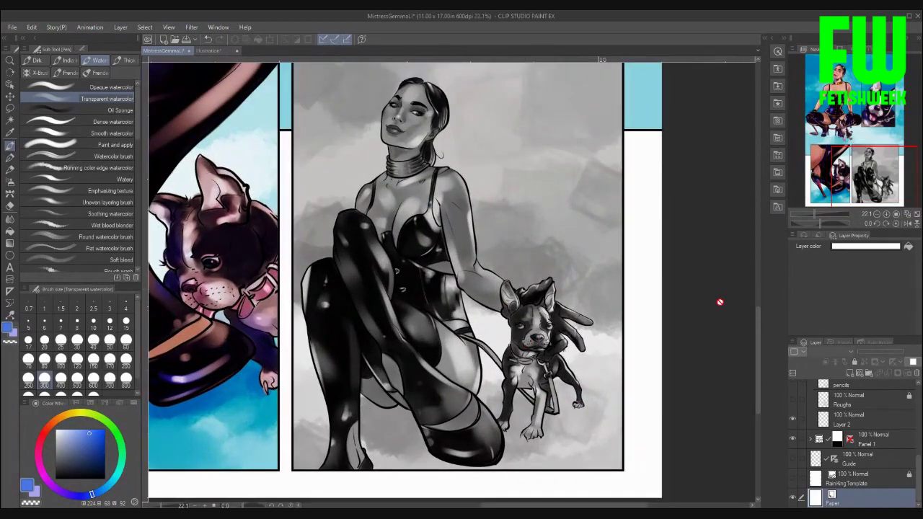
scroll(757, 326, up, 2)
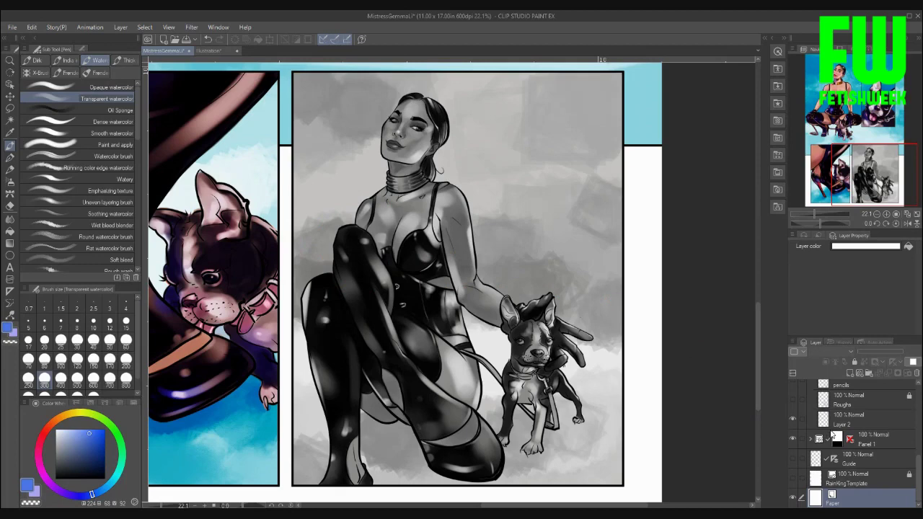
scroll(837, 436, up, 2)
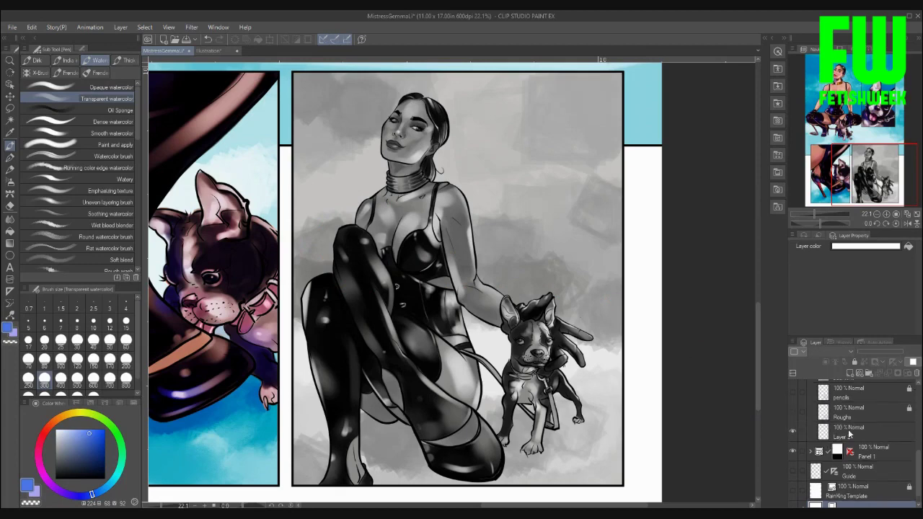
scroll(854, 435, up, 6)
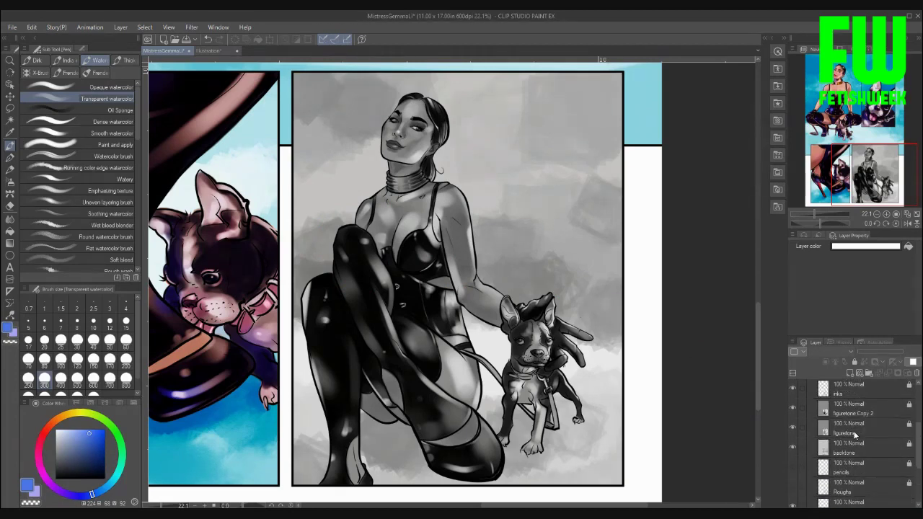
scroll(855, 434, up, 1)
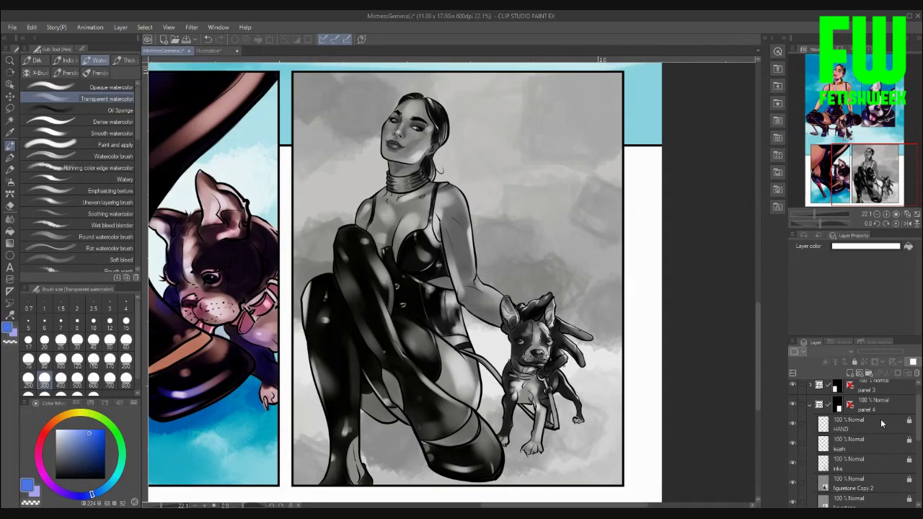
click(880, 428)
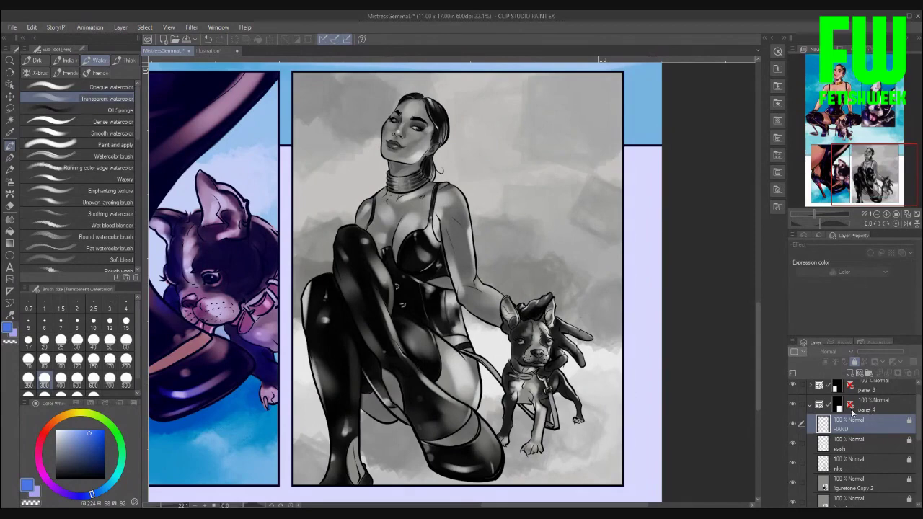
Hide the panel 3, panel 2 and Panel 1 folders, keeping the panel 4 artwork displayed on the page
click(793, 406)
click(793, 406)
scroll(793, 408, up, 1)
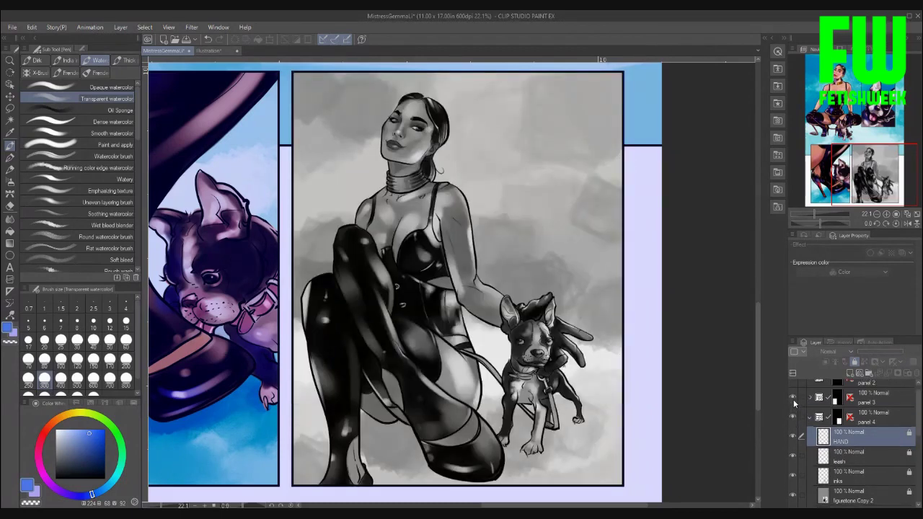
click(793, 398)
scroll(795, 400, up, 1)
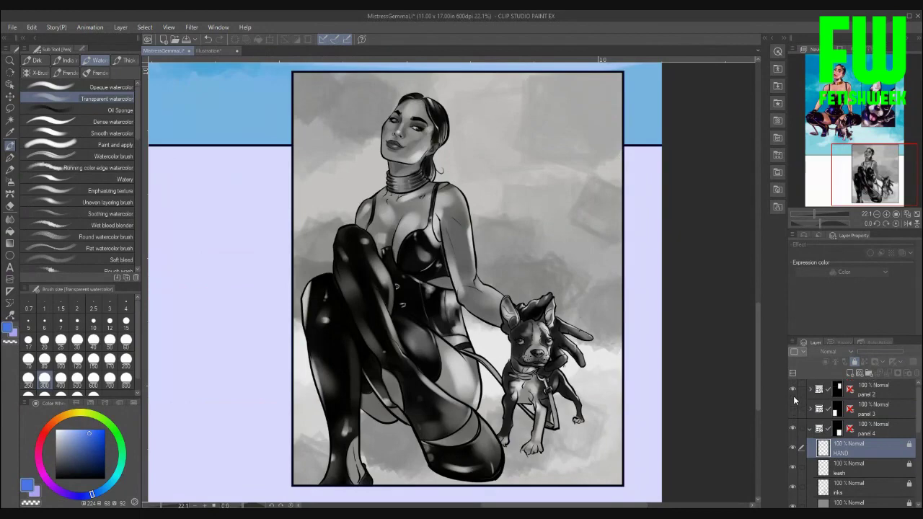
click(792, 389)
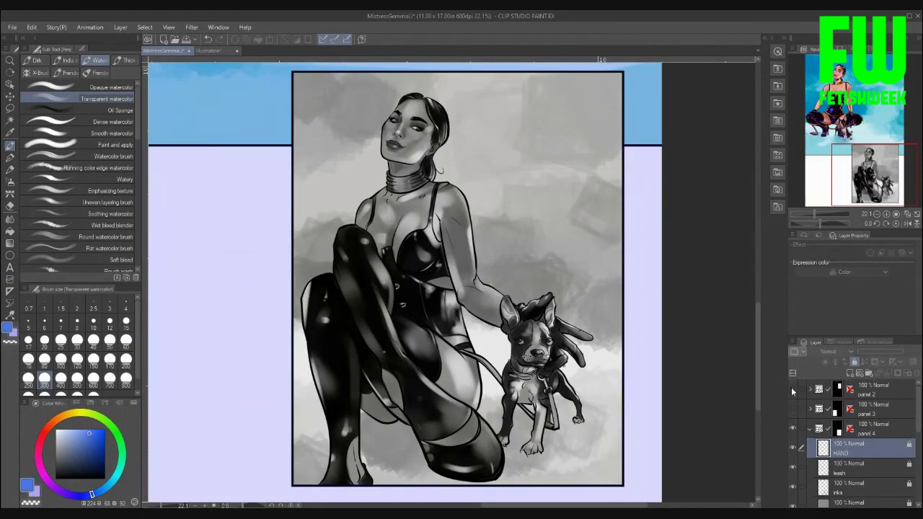
scroll(792, 393, down, 10)
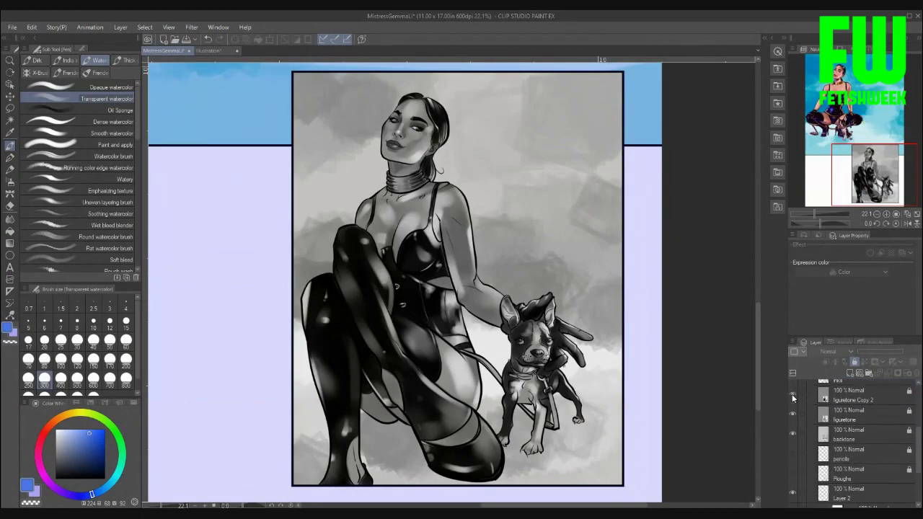
click(792, 464)
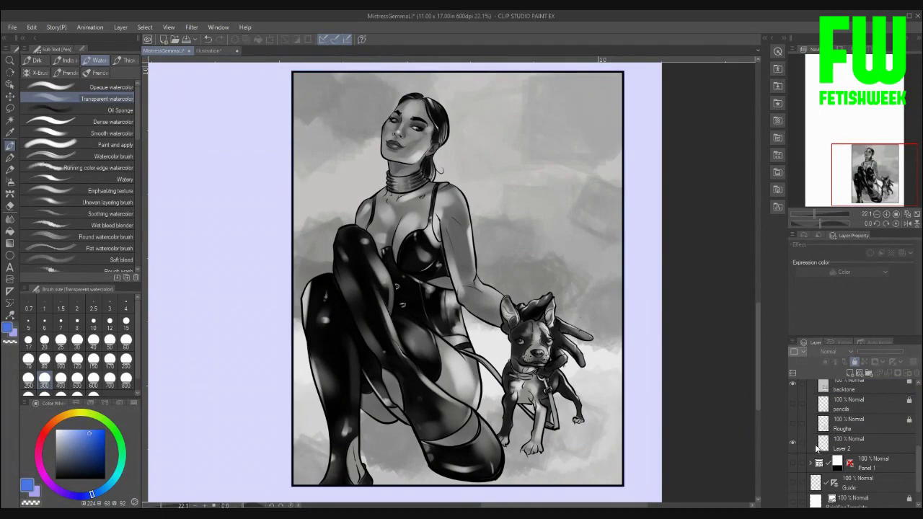
Select the backtone layer in panel 4 and add a Gradient map correction layer above it
scroll(674, 414, down, 3)
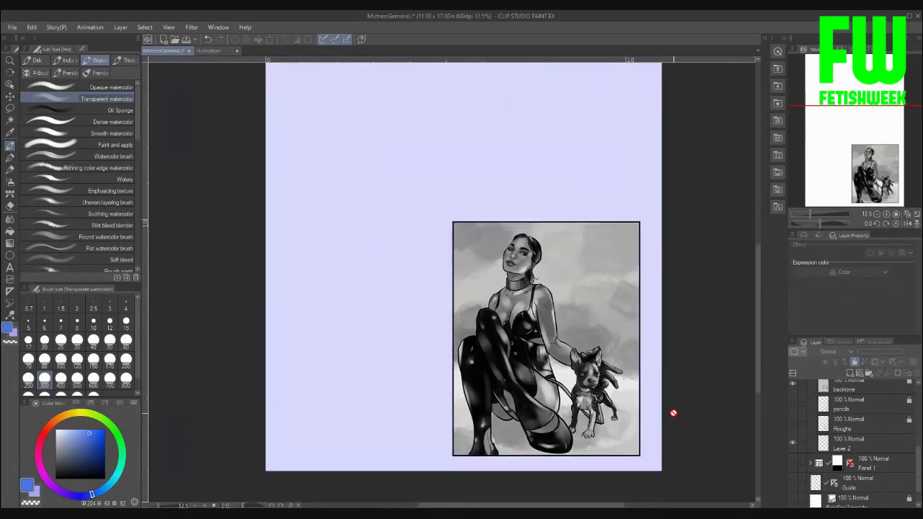
scroll(674, 413, up, 3)
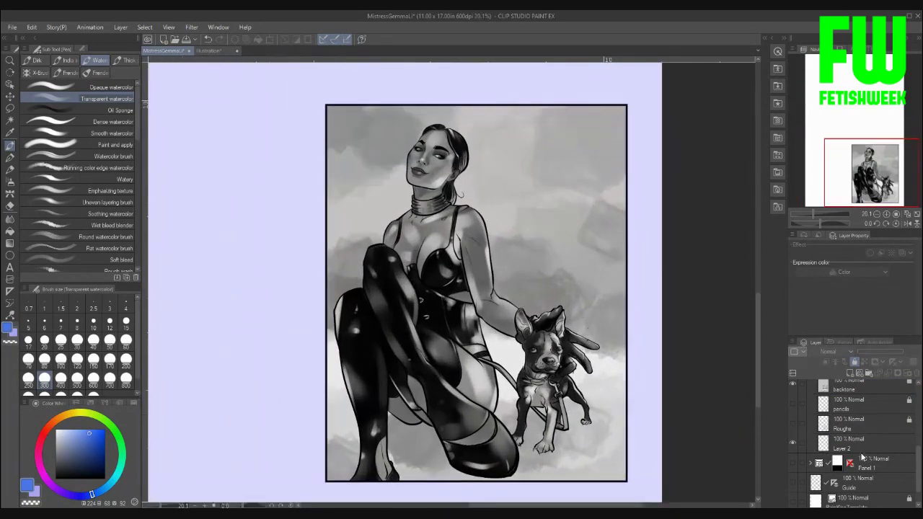
scroll(861, 454, up, 5)
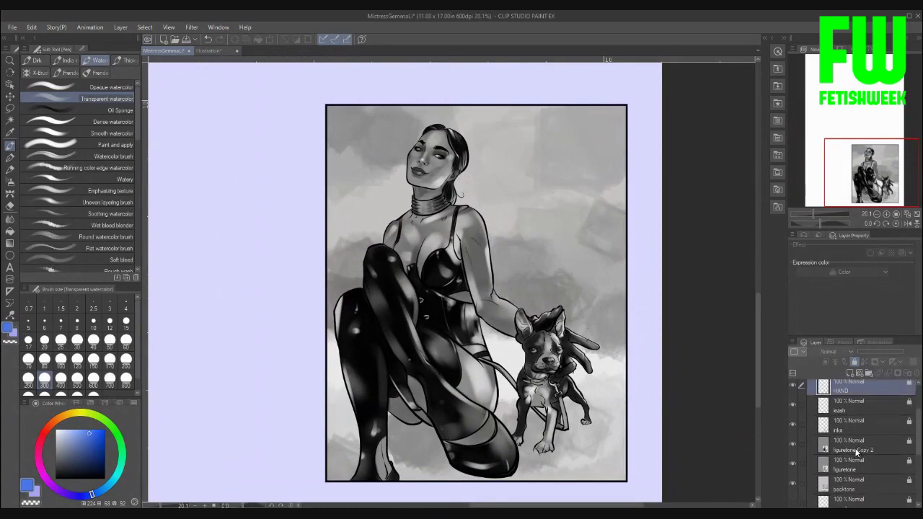
scroll(857, 450, up, 3)
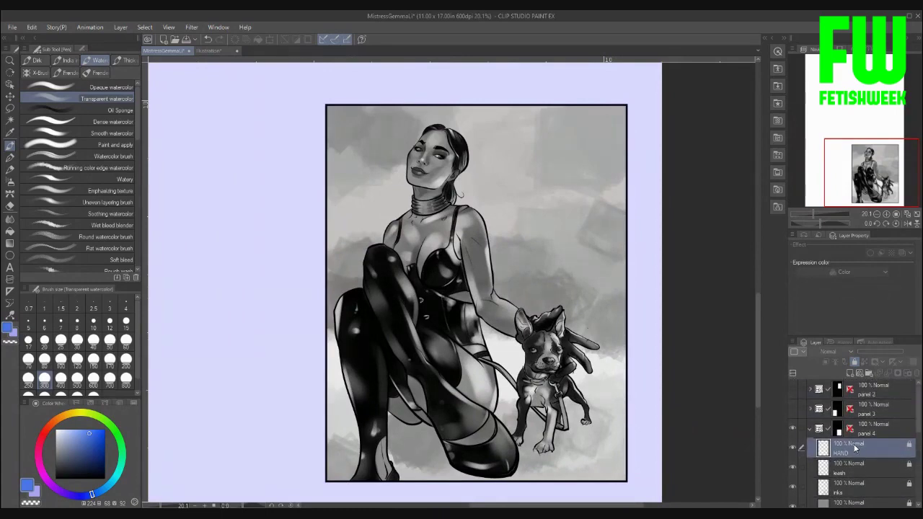
scroll(854, 449, down, 3)
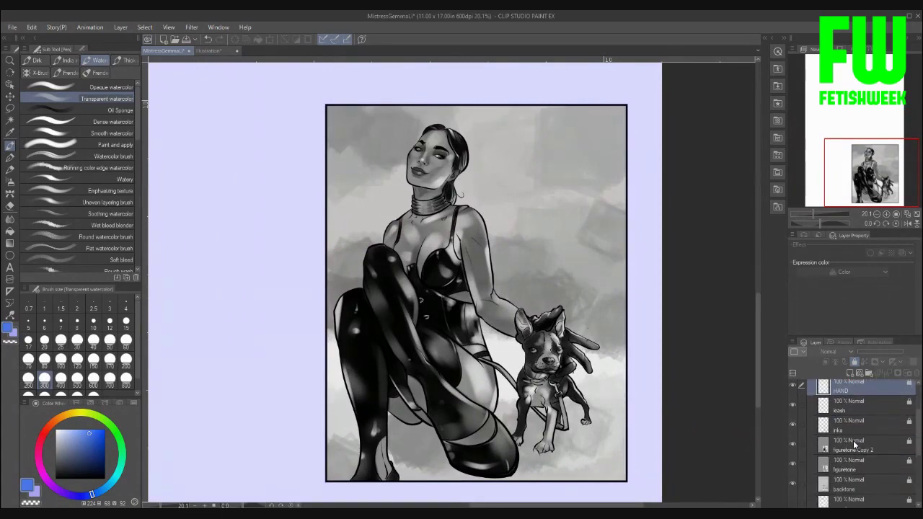
scroll(854, 442, down, 3)
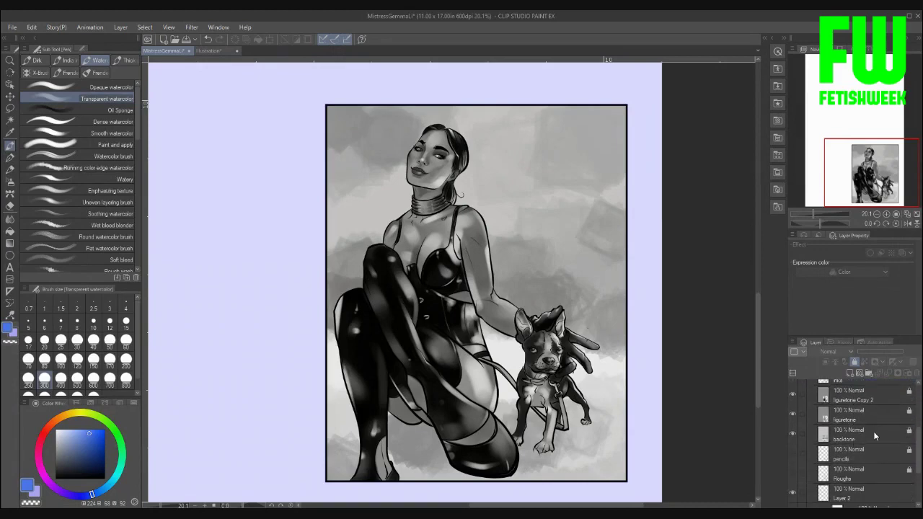
click(875, 437)
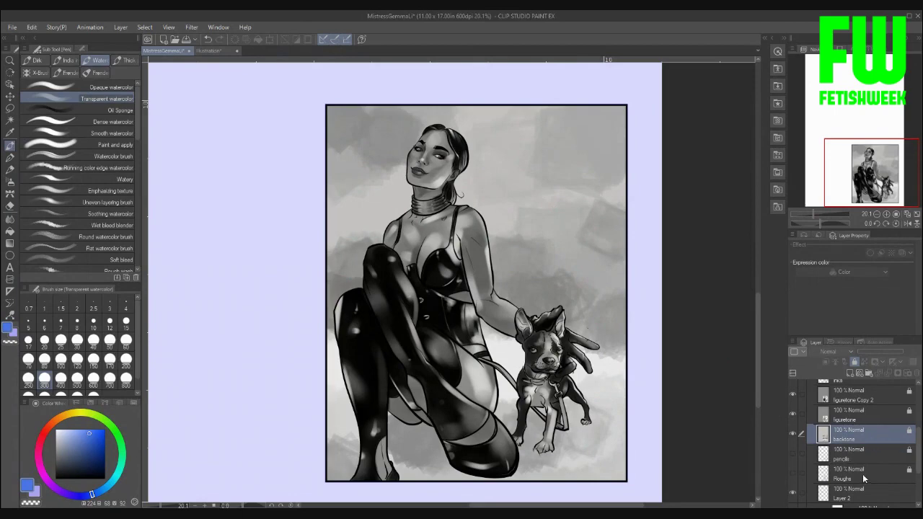
right_click(869, 437)
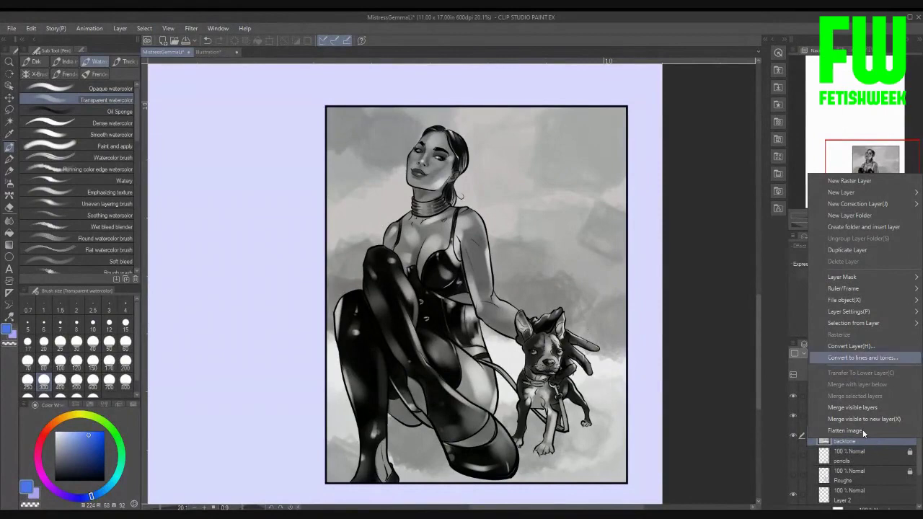
mouse_move(864, 205)
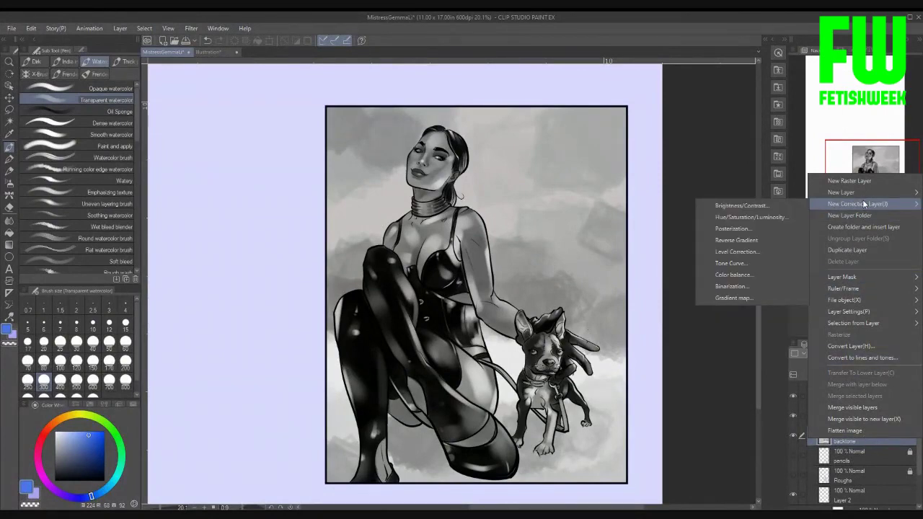
click(766, 293)
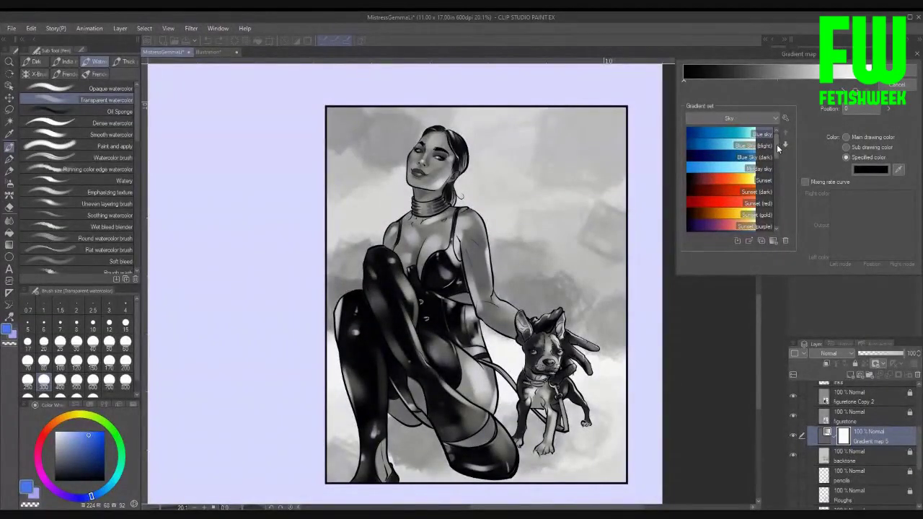
Try the Puppers, Mystical and Copy of Night Sky gradients from the Sky set on the background tones
scroll(776, 146, down, 10)
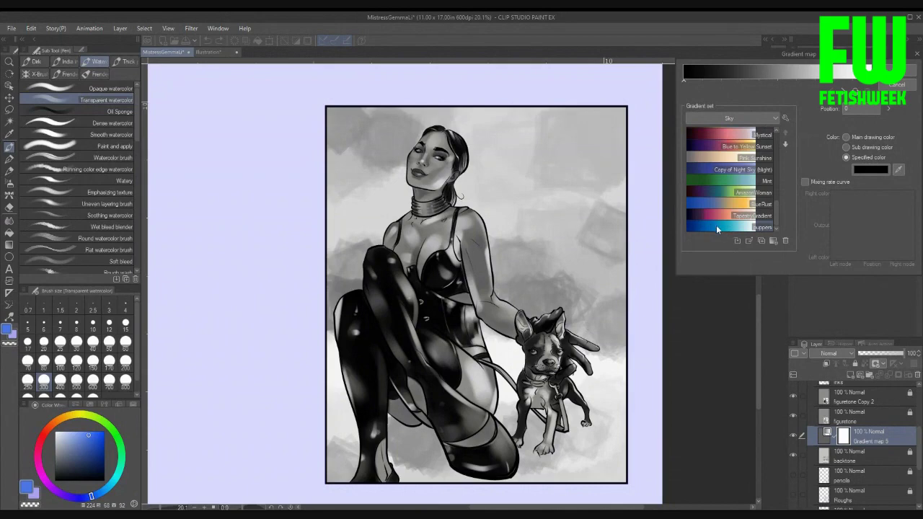
click(716, 228)
click(725, 225)
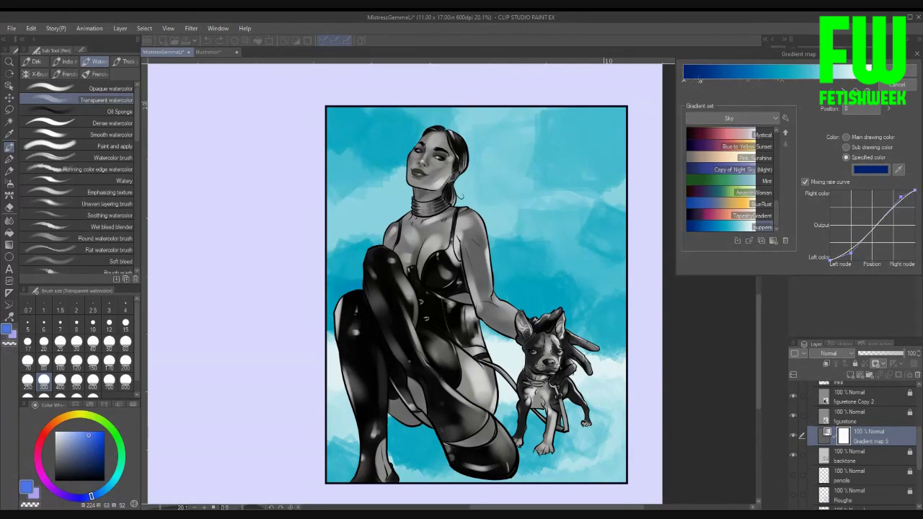
click(724, 82)
click(726, 137)
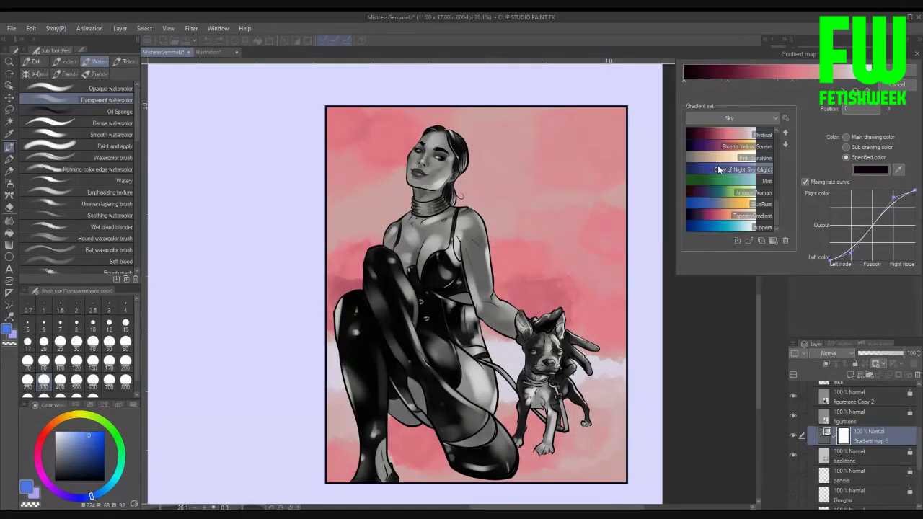
click(709, 169)
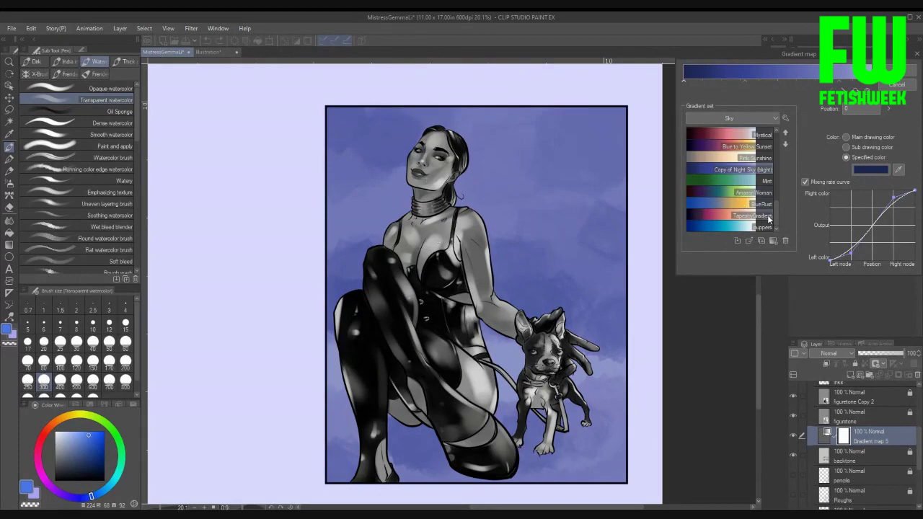
Apply the Puppers gradient to the background's gradient map and lock the gradient map layer
click(703, 227)
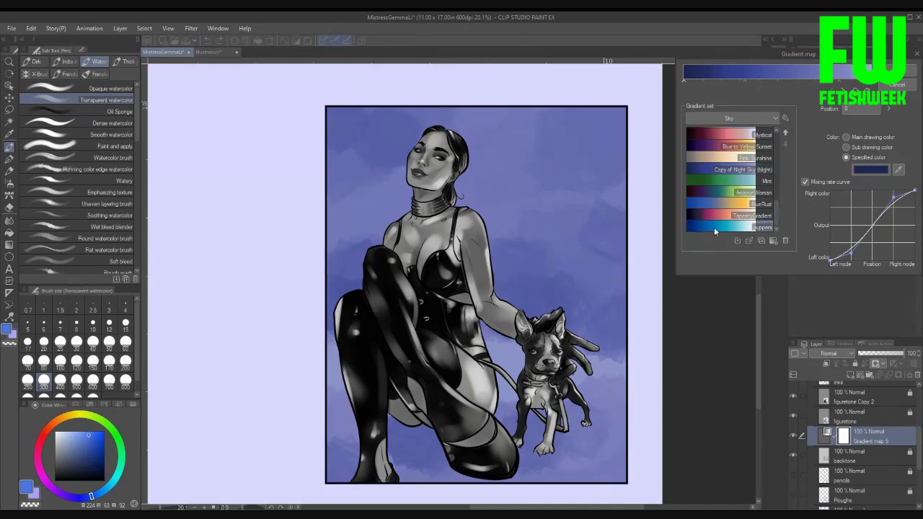
click(714, 227)
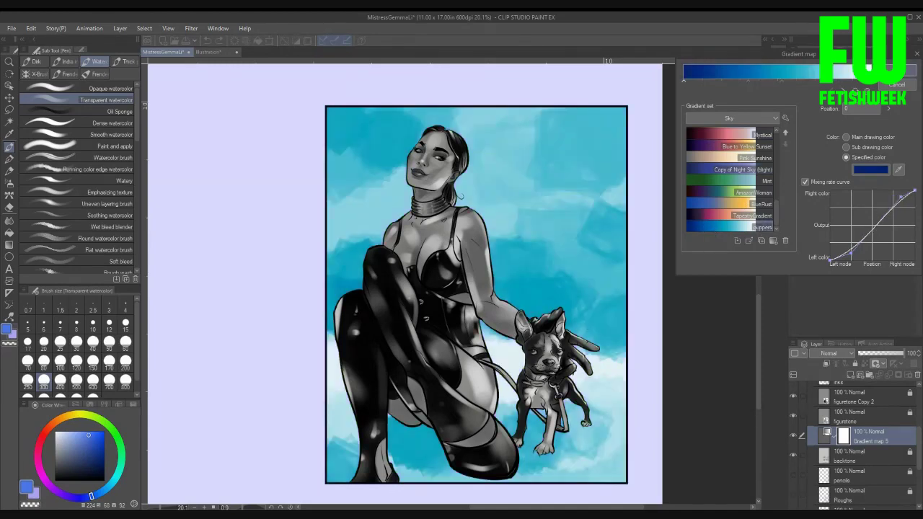
click(906, 70)
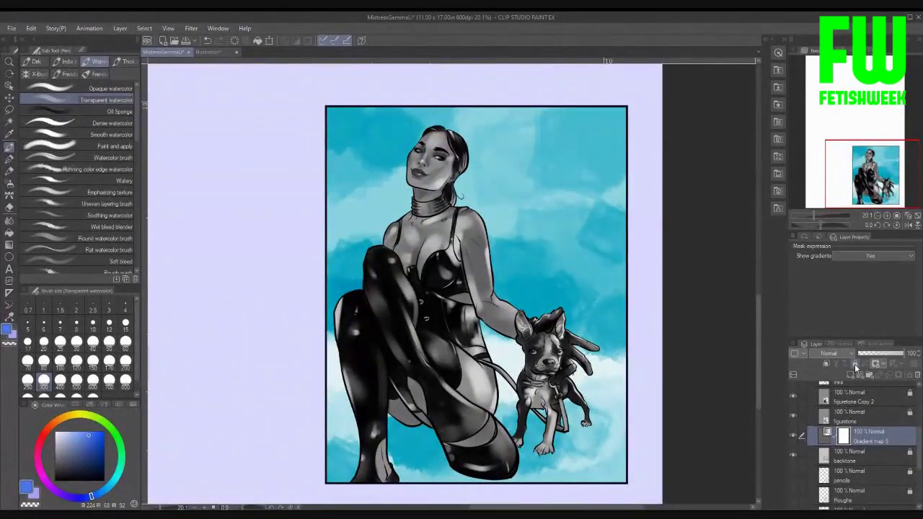
click(855, 364)
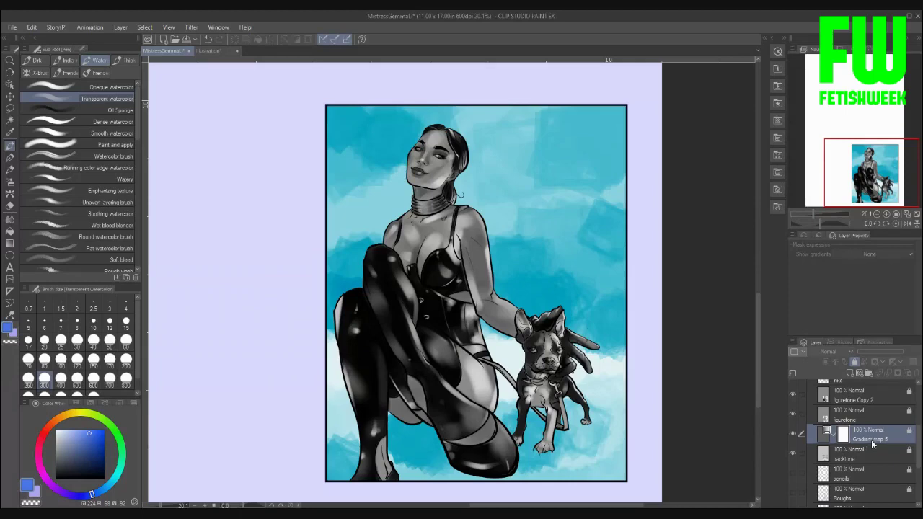
Select the figuretone layer and hide the figuretone Copy 2 layer above it
scroll(872, 444, up, 1)
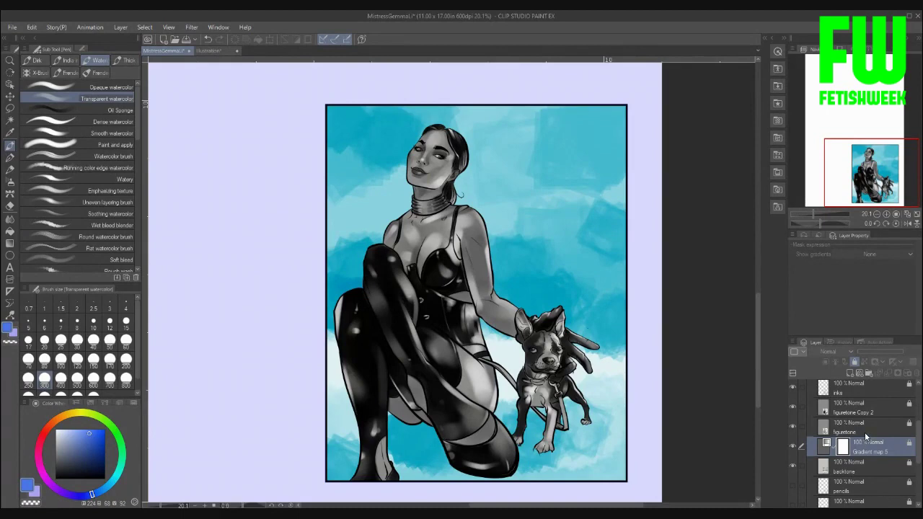
click(867, 429)
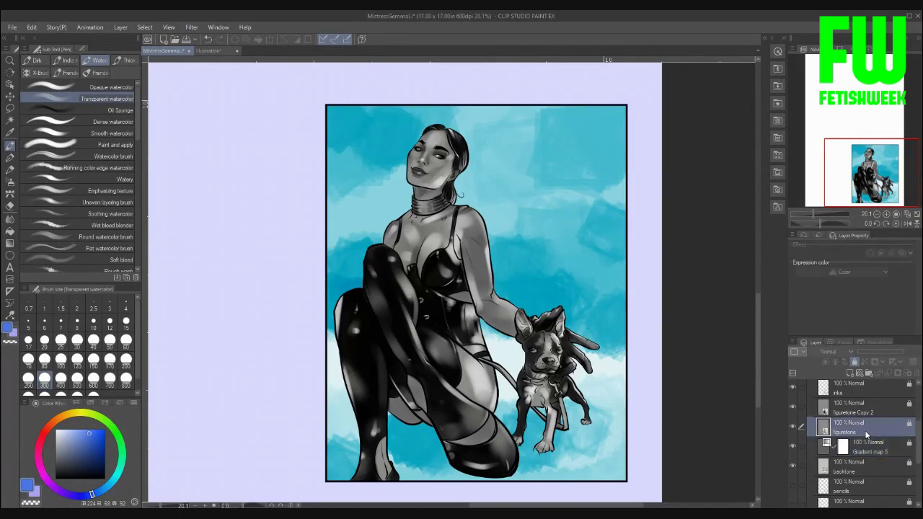
click(792, 408)
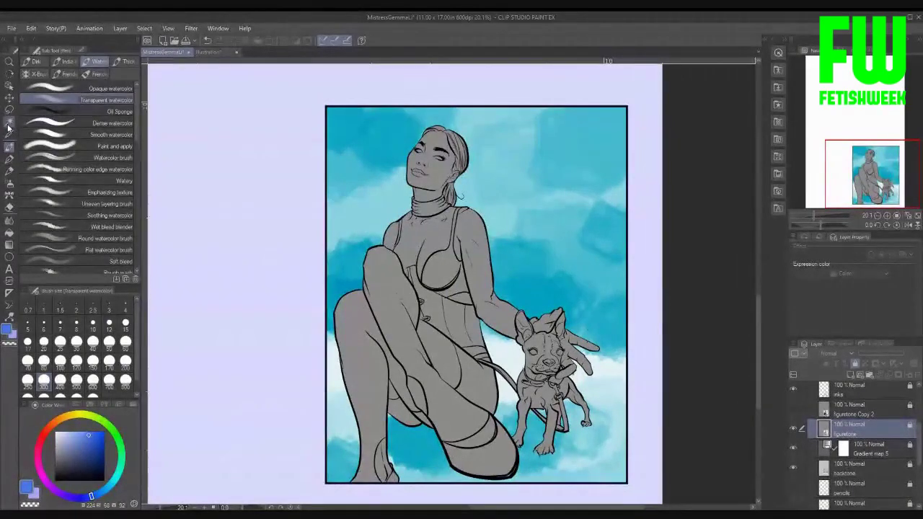
Auto select the figures on the figuretone layer, referring to the editing layer only, and show the figuretone Copy 2 layer again
click(9, 121)
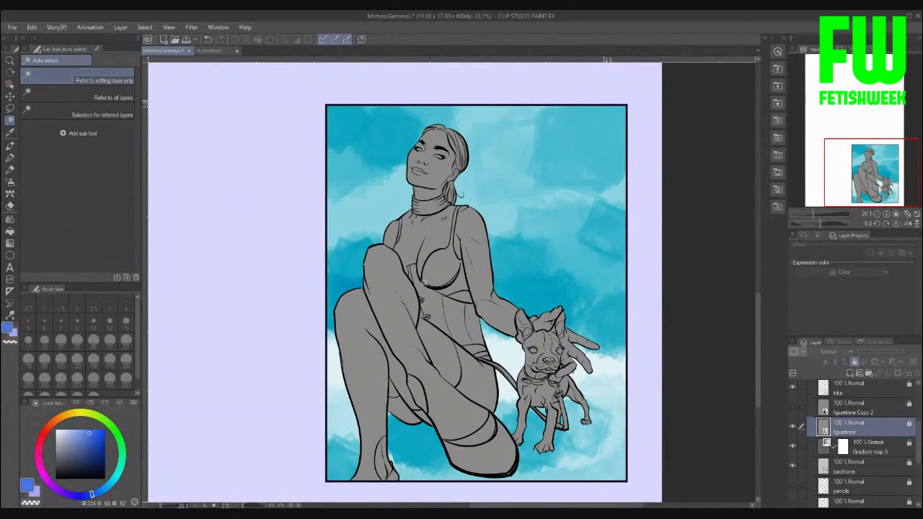
click(435, 229)
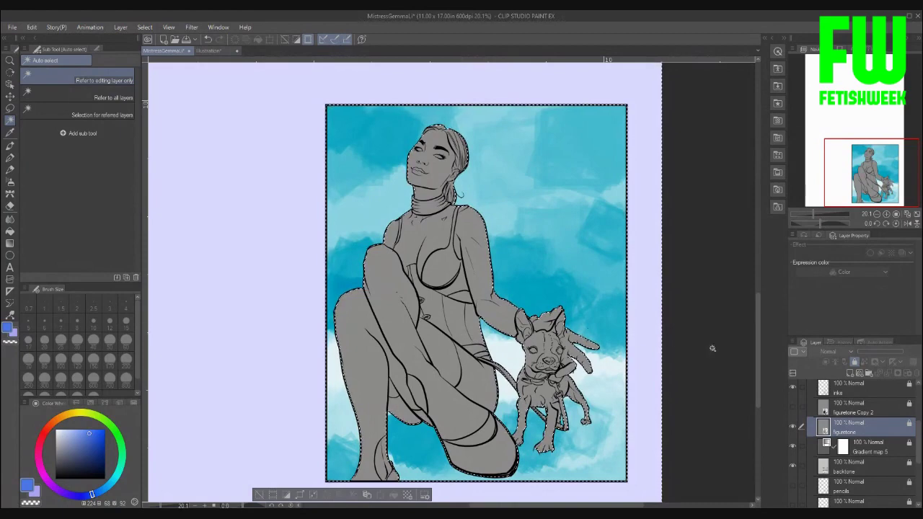
click(793, 406)
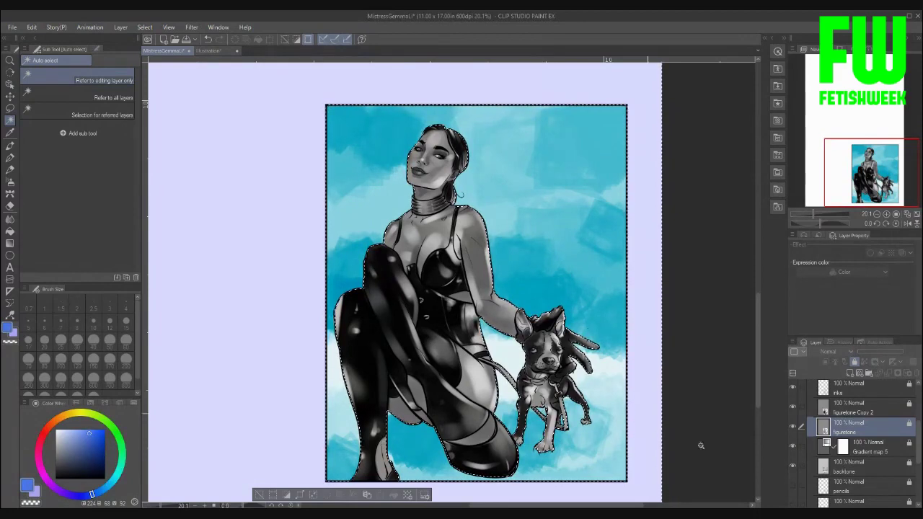
Add a new raster layer above figuretone Copy 2 and name it colortone
click(869, 410)
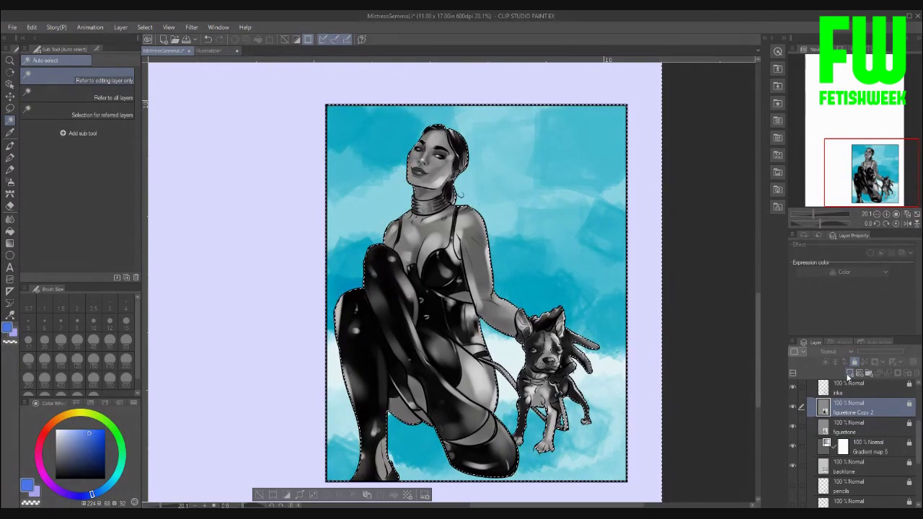
click(849, 373)
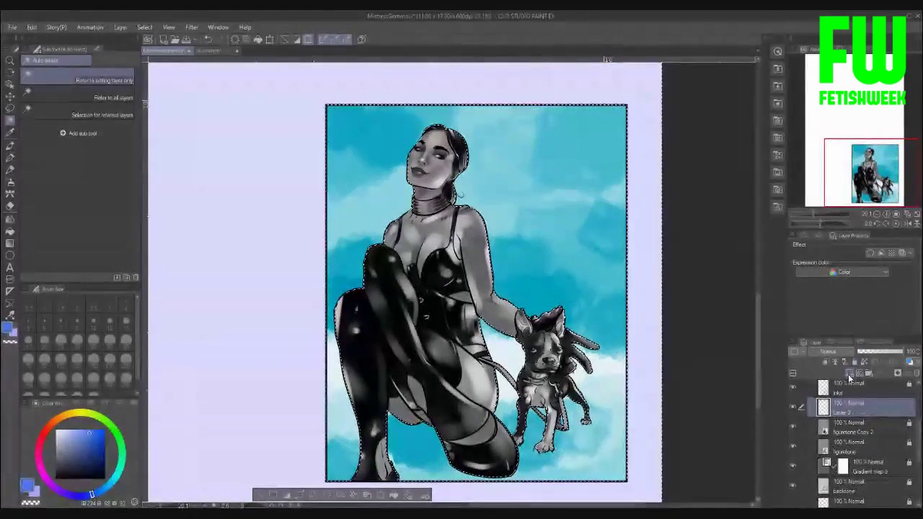
double_click(844, 410)
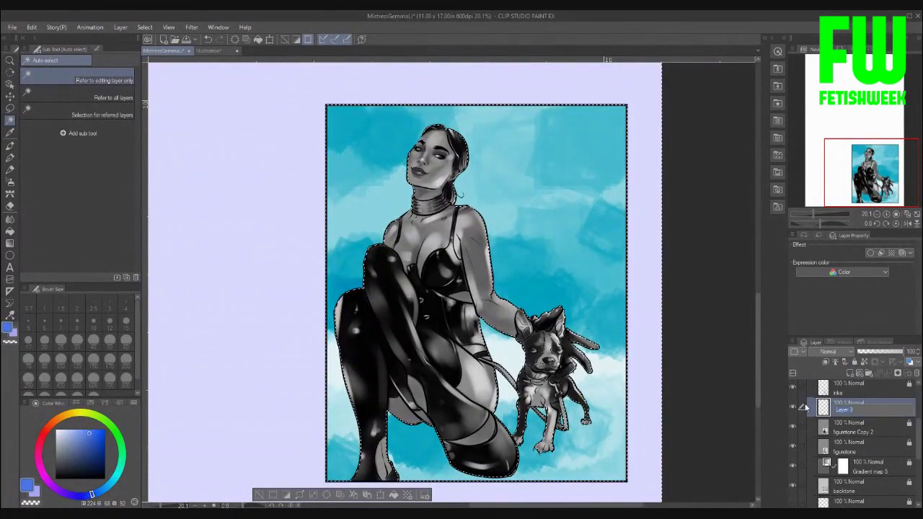
text(colo)
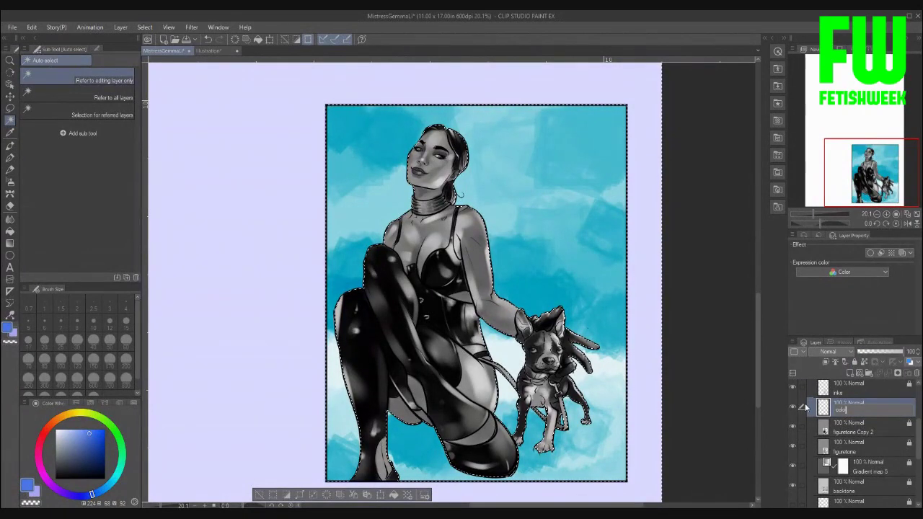
text(rt)
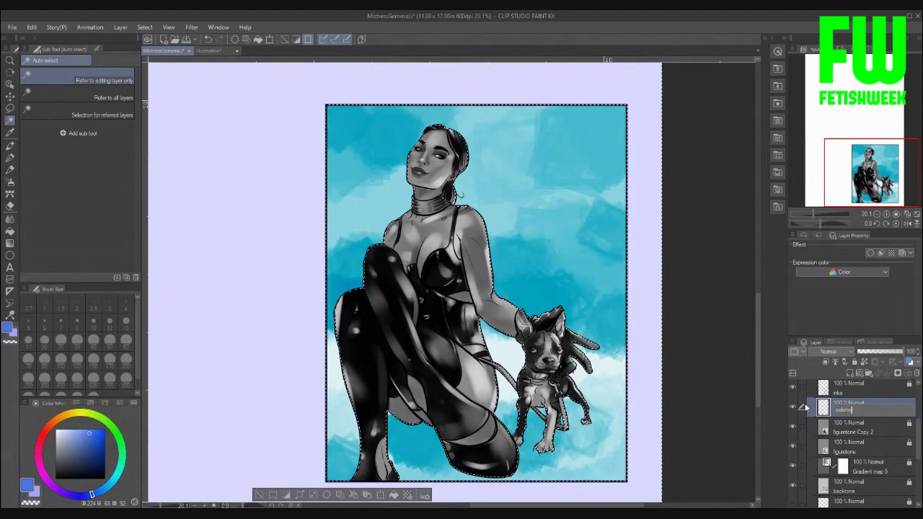
text(one)
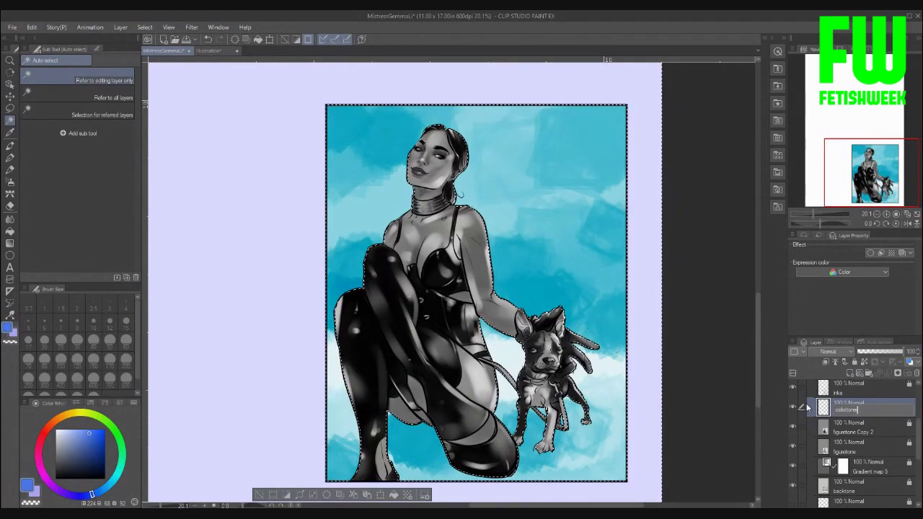
key(Return)
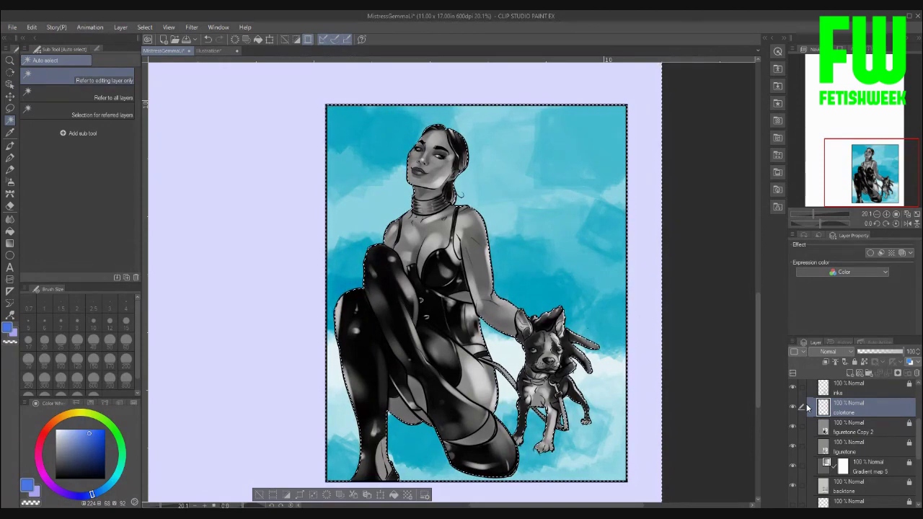
Choose the G-pen 2 inking pen and set its brush size to 200
click(10, 145)
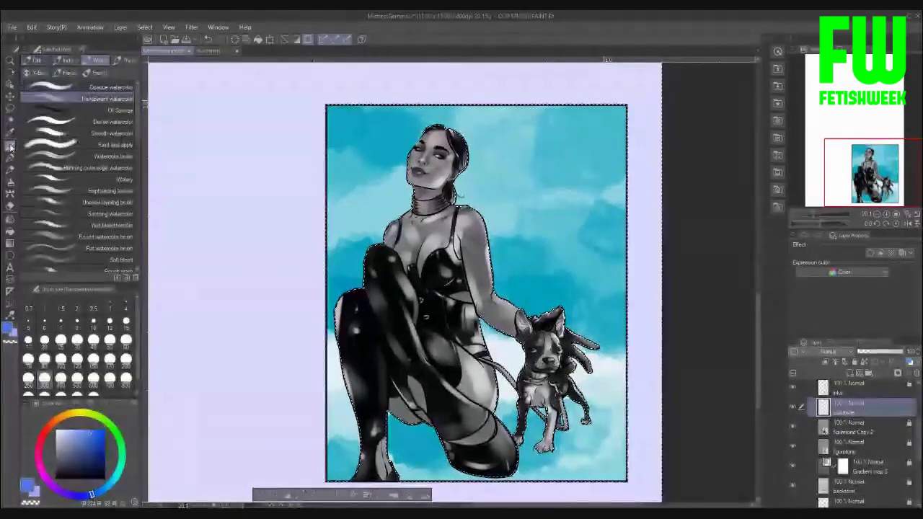
click(34, 60)
click(90, 99)
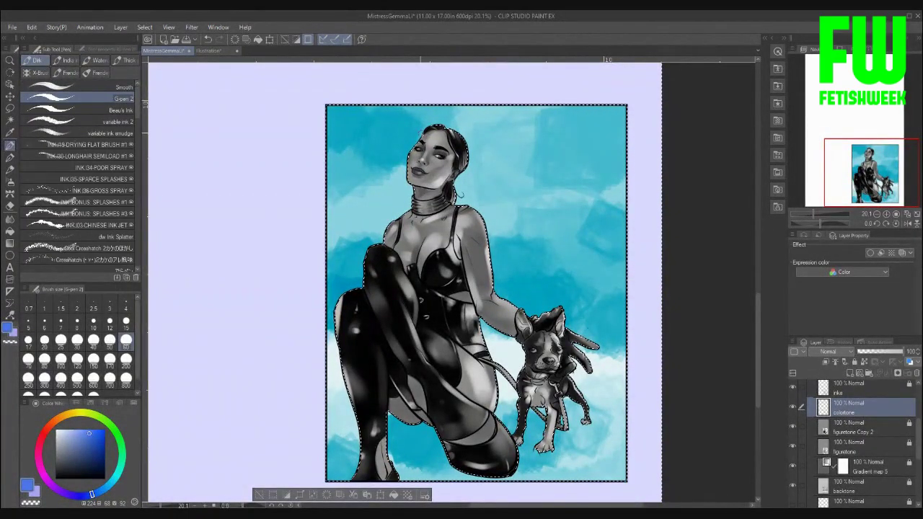
click(133, 366)
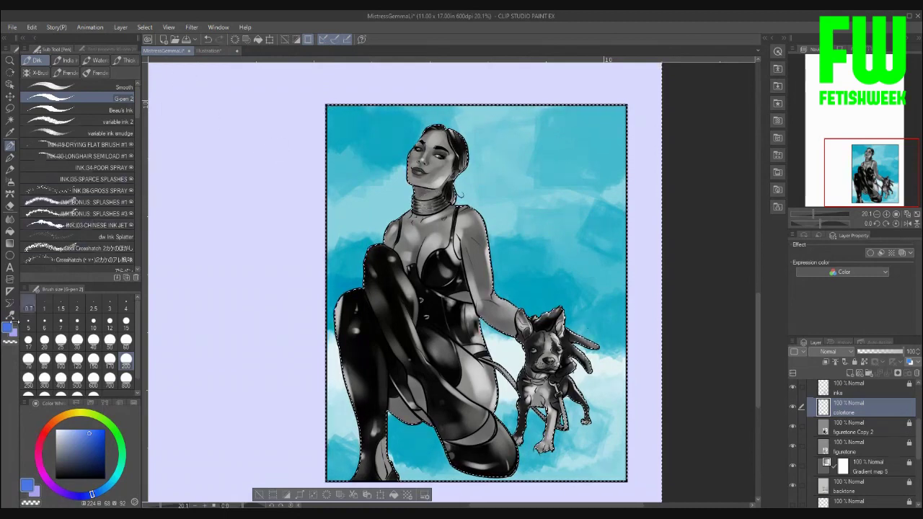
Consult the Illustration colour key, set the drawing colour to its tone color orange, F2724B, and return to the comic page
click(216, 51)
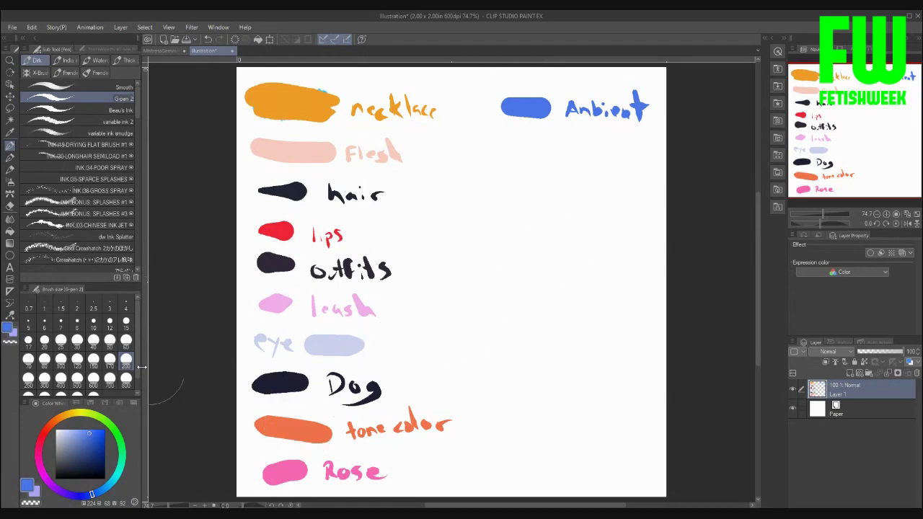
click(8, 329)
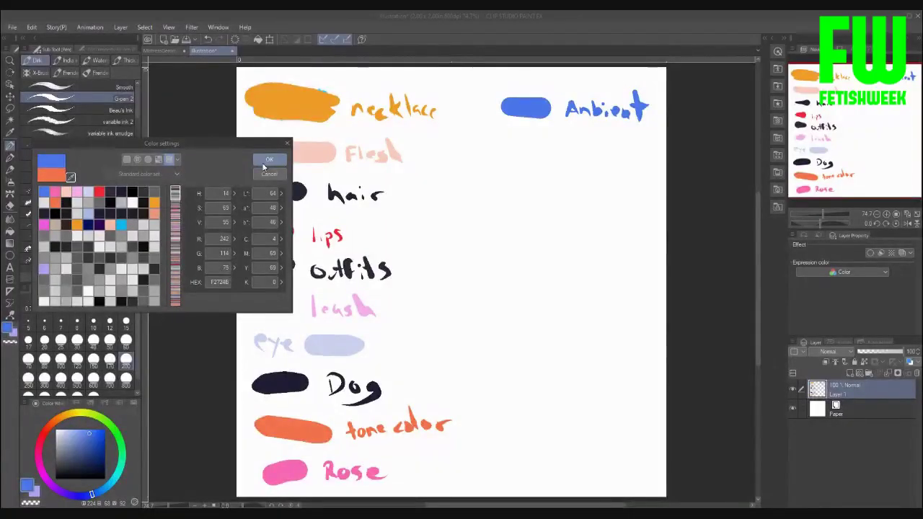
click(271, 165)
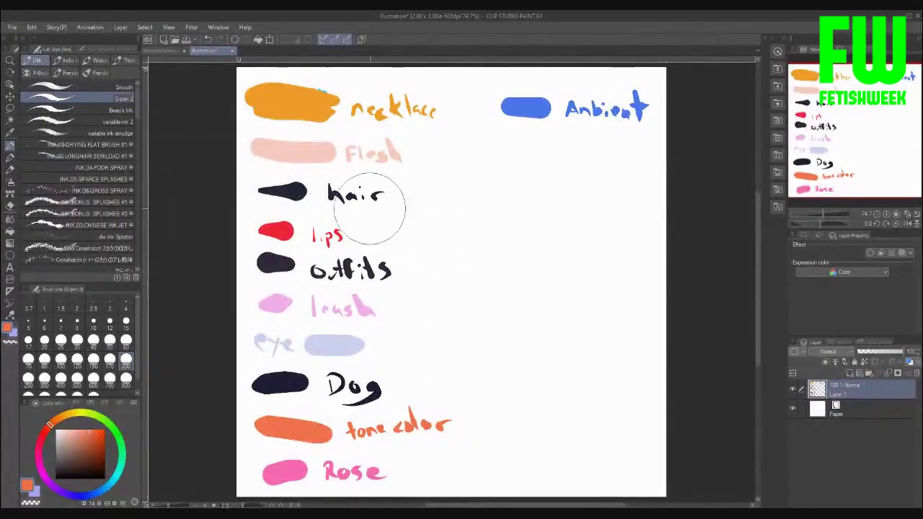
click(165, 50)
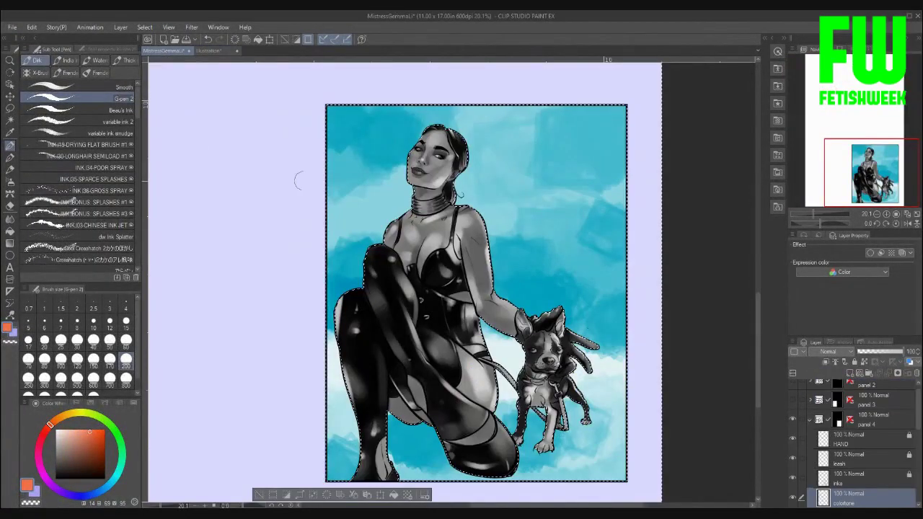
Paint the woman's whole figure flat orange on the colortone layer, covering head, torso, arm, hand and legs within the selection
mouse_move(445, 142)
mouse_down()
mouse_move(427, 133)
mouse_move(415, 166)
mouse_move(422, 335)
mouse_up()
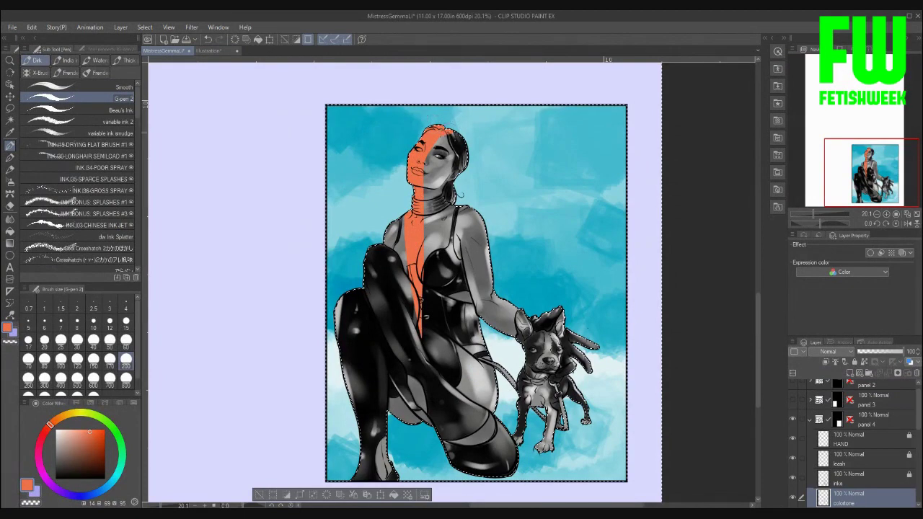
drag(457, 134, 435, 245)
mouse_move(432, 150)
mouse_down()
mouse_move(433, 197)
mouse_move(429, 166)
mouse_up()
drag(402, 217, 402, 230)
drag(391, 245, 402, 372)
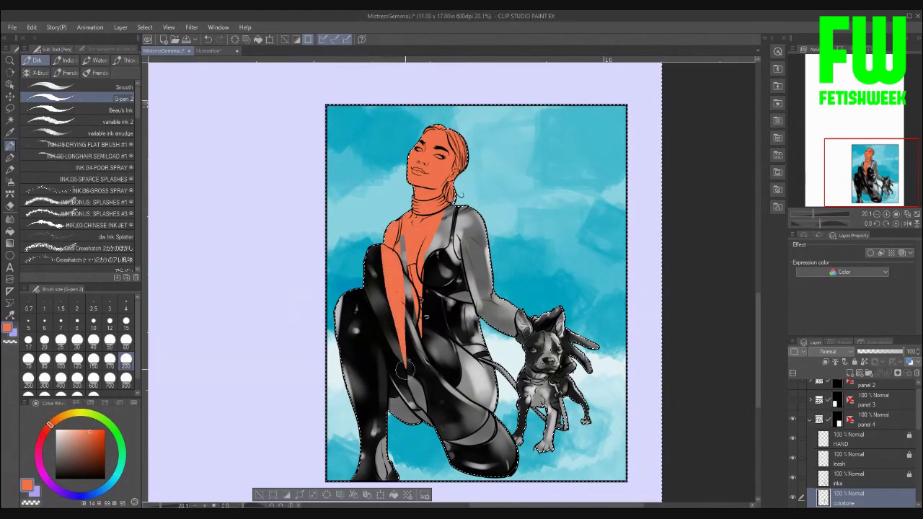
drag(407, 263, 414, 375)
drag(462, 205, 501, 288)
drag(516, 329, 561, 318)
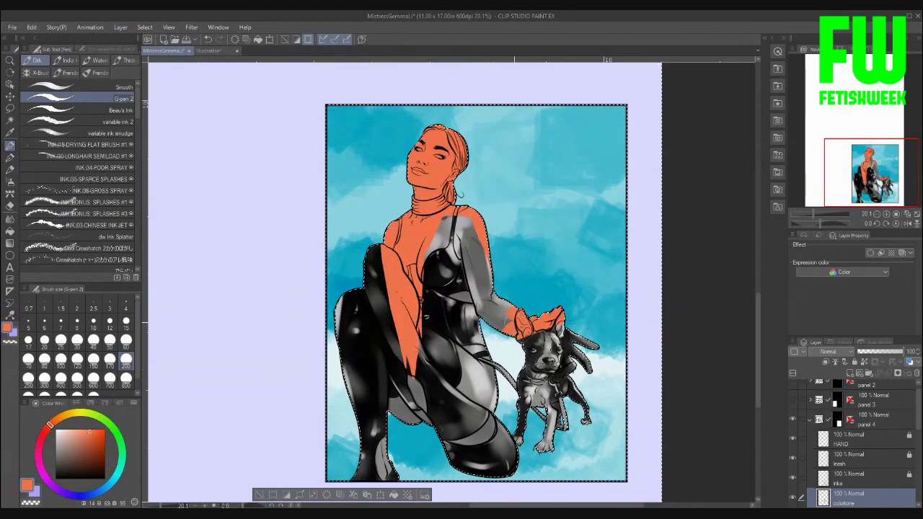
drag(461, 259, 498, 321)
mouse_move(453, 192)
mouse_down()
mouse_move(473, 213)
mouse_move(480, 300)
mouse_up()
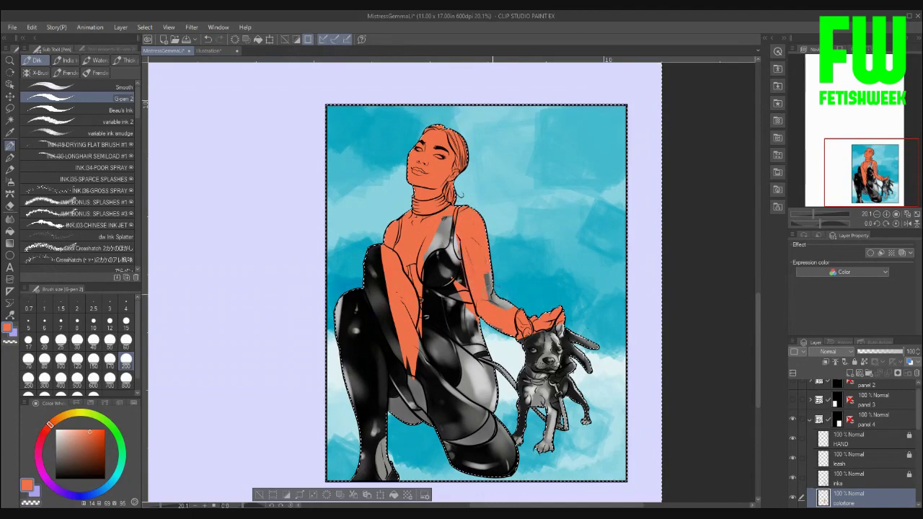
mouse_move(557, 333)
mouse_down()
mouse_move(606, 353)
mouse_move(580, 364)
mouse_move(541, 335)
mouse_move(534, 343)
mouse_move(560, 317)
mouse_up()
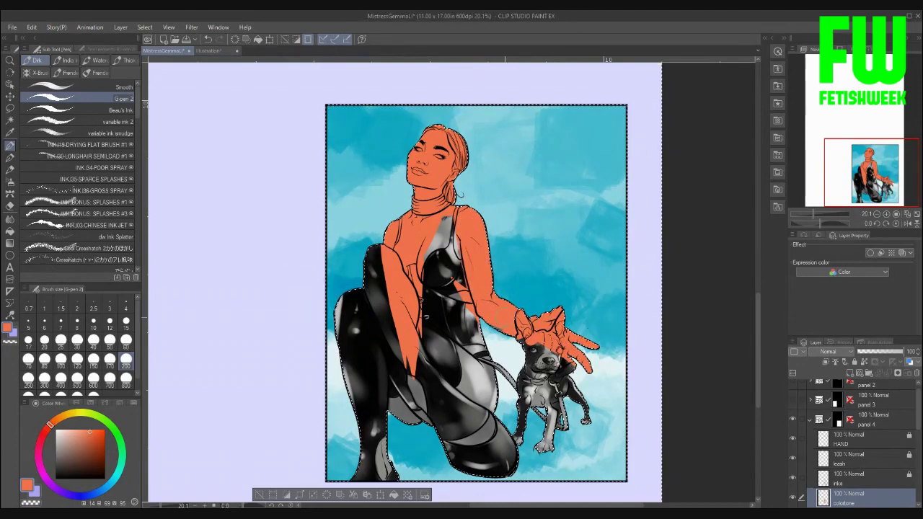
mouse_move(458, 292)
mouse_down()
mouse_move(473, 317)
mouse_move(548, 354)
mouse_up()
mouse_move(451, 220)
mouse_down()
mouse_move(465, 344)
mouse_move(441, 249)
mouse_move(444, 346)
mouse_up()
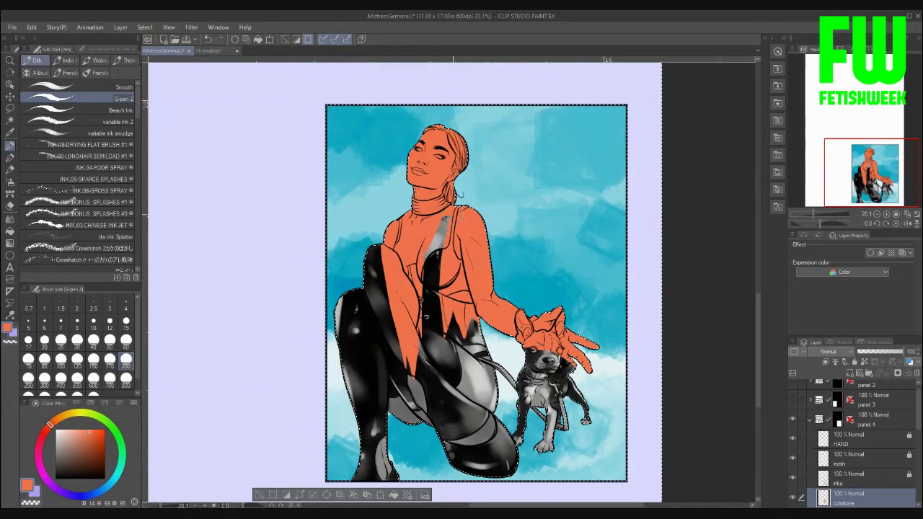
mouse_move(437, 220)
mouse_down()
mouse_move(429, 369)
mouse_move(429, 332)
mouse_up()
mouse_move(378, 260)
mouse_down()
mouse_move(355, 315)
mouse_move(357, 400)
mouse_up()
mouse_move(343, 296)
mouse_down()
mouse_move(371, 469)
mouse_move(377, 316)
mouse_move(368, 412)
mouse_up()
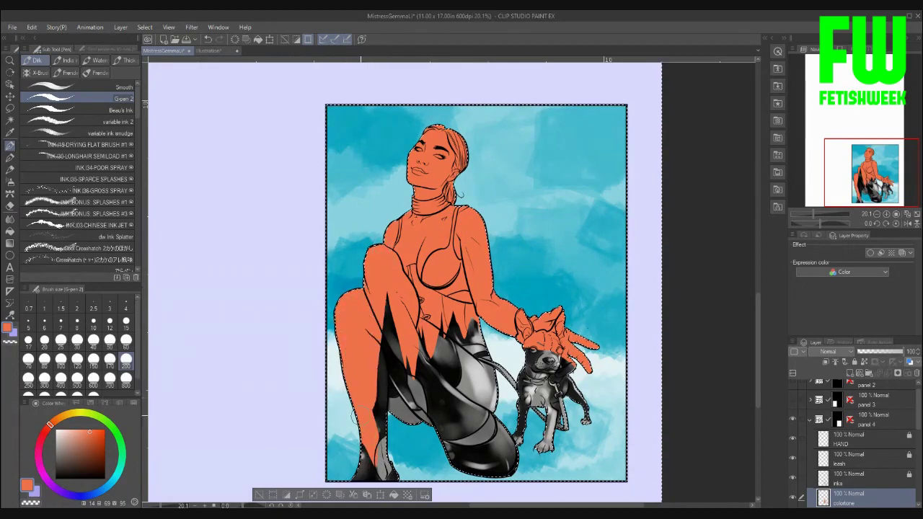
drag(387, 293, 381, 441)
drag(390, 328, 404, 420)
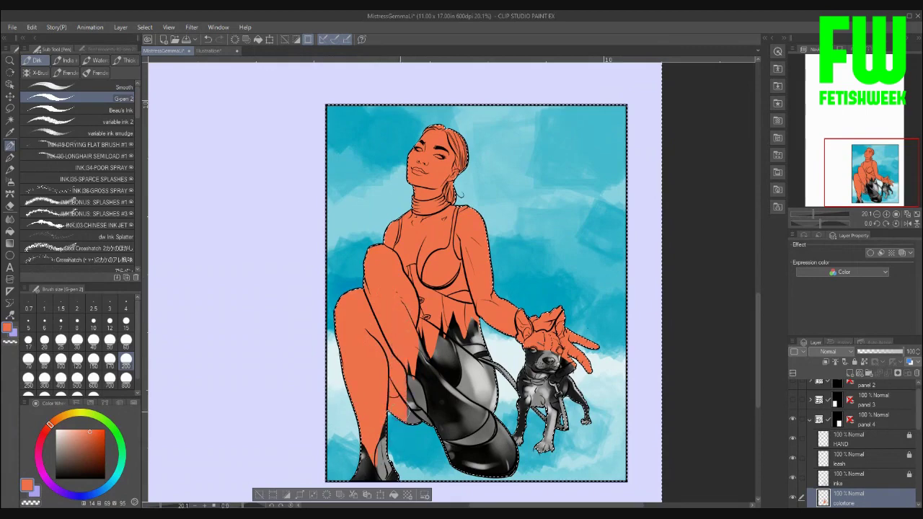
mouse_move(406, 363)
mouse_down()
mouse_move(425, 422)
mouse_move(433, 422)
mouse_up()
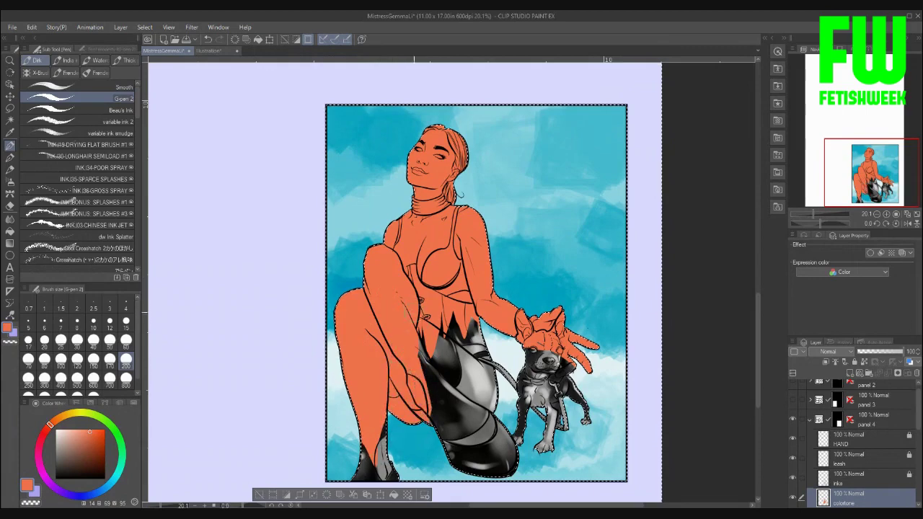
drag(433, 328, 448, 429)
drag(450, 315, 462, 425)
drag(456, 390, 466, 431)
mouse_move(456, 317)
mouse_down()
mouse_move(468, 440)
mouse_move(479, 433)
mouse_move(492, 449)
mouse_up()
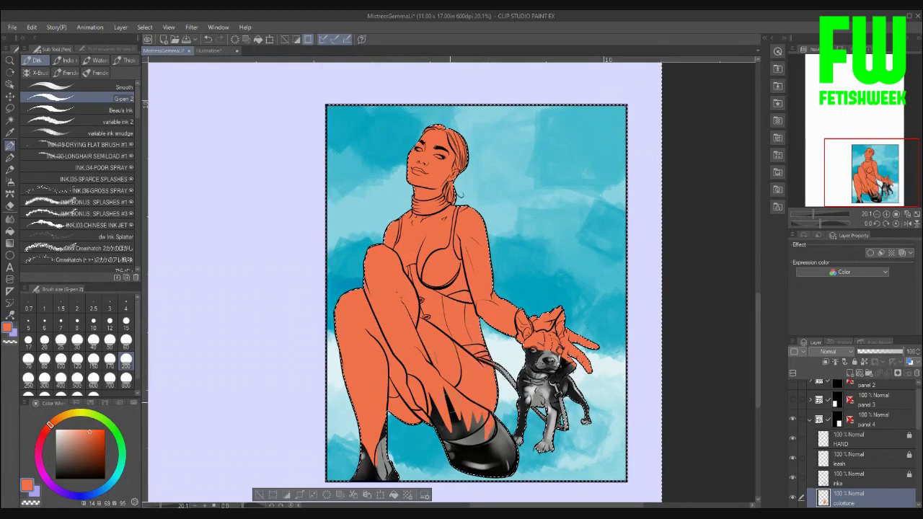
mouse_move(383, 423)
mouse_down()
mouse_move(396, 477)
mouse_move(346, 479)
mouse_move(365, 458)
mouse_move(395, 474)
mouse_up()
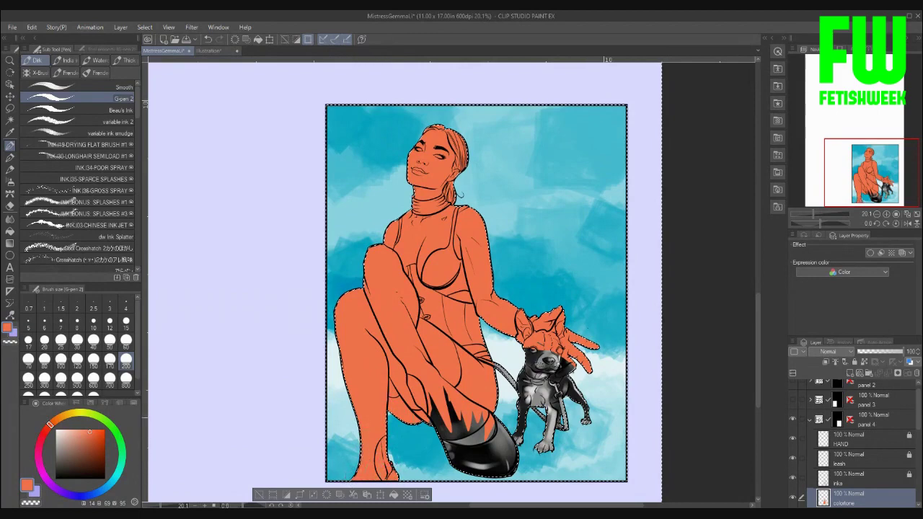
mouse_move(433, 401)
mouse_down()
mouse_move(465, 465)
mouse_move(498, 476)
mouse_move(524, 462)
mouse_move(462, 393)
mouse_move(476, 451)
mouse_move(436, 376)
mouse_move(494, 459)
mouse_move(505, 449)
mouse_up()
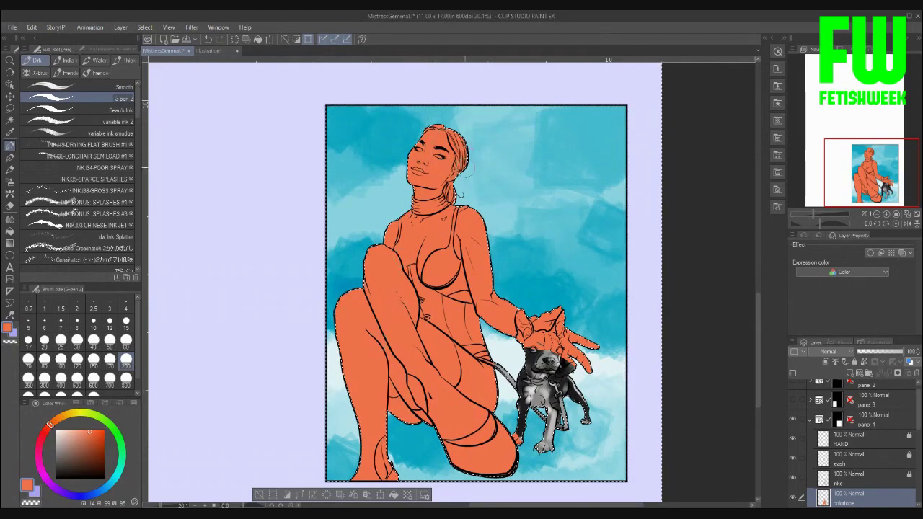
Paint the dog's face, body and legs and the leash with the same flat orange
mouse_move(525, 346)
mouse_down()
mouse_move(556, 361)
mouse_move(537, 369)
mouse_move(524, 425)
mouse_move(517, 400)
mouse_up()
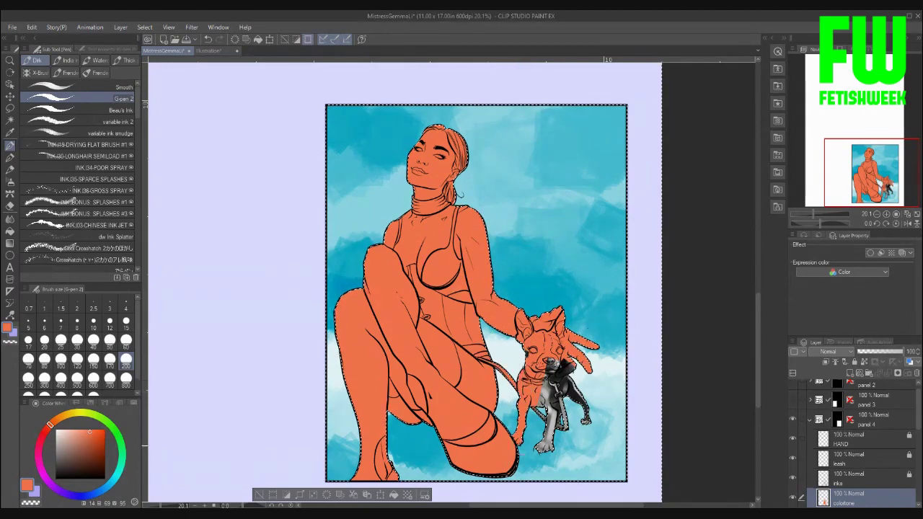
mouse_move(547, 432)
mouse_down()
mouse_move(532, 462)
mouse_move(552, 406)
mouse_move(551, 361)
mouse_move(579, 436)
mouse_move(585, 422)
mouse_up()
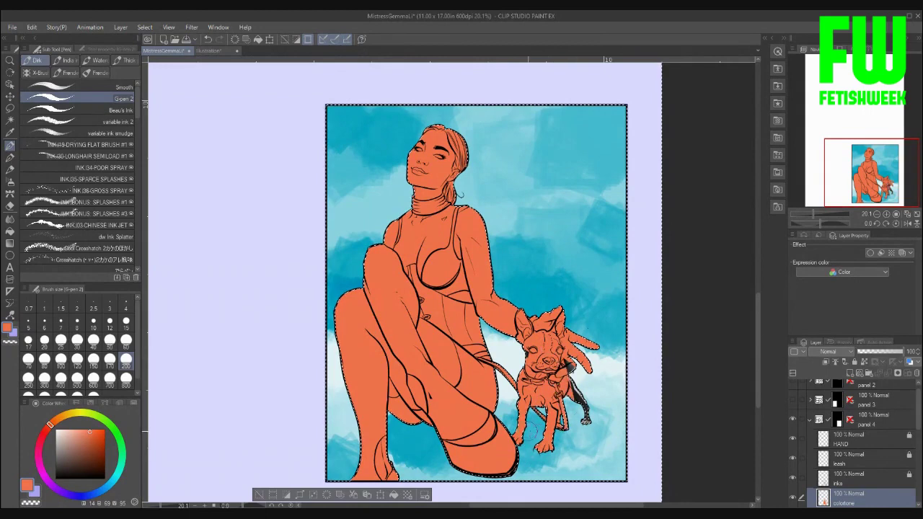
mouse_move(570, 372)
mouse_down()
mouse_move(597, 431)
mouse_move(585, 454)
mouse_up()
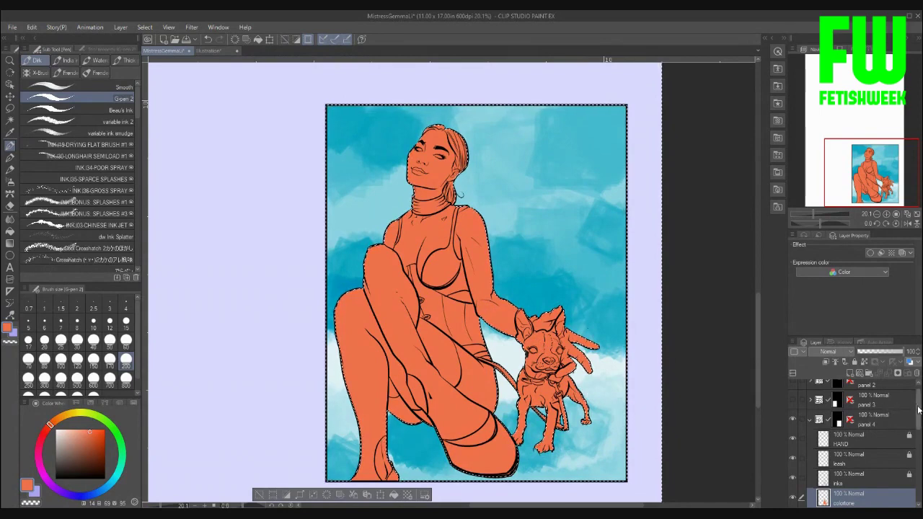
Set the colortone layer's blending mode to Color so the orange tints the grayscale figures
scroll(919, 423, down, 2)
scroll(919, 424, down, 3)
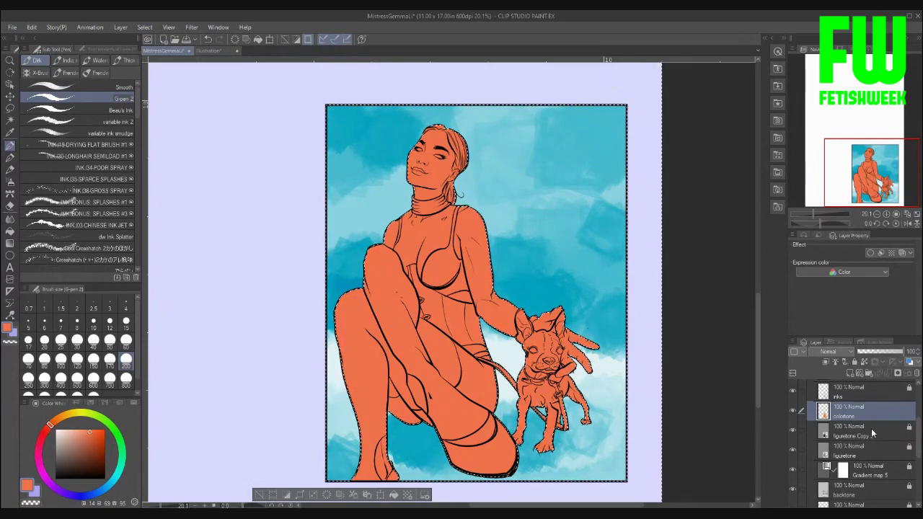
click(10, 96)
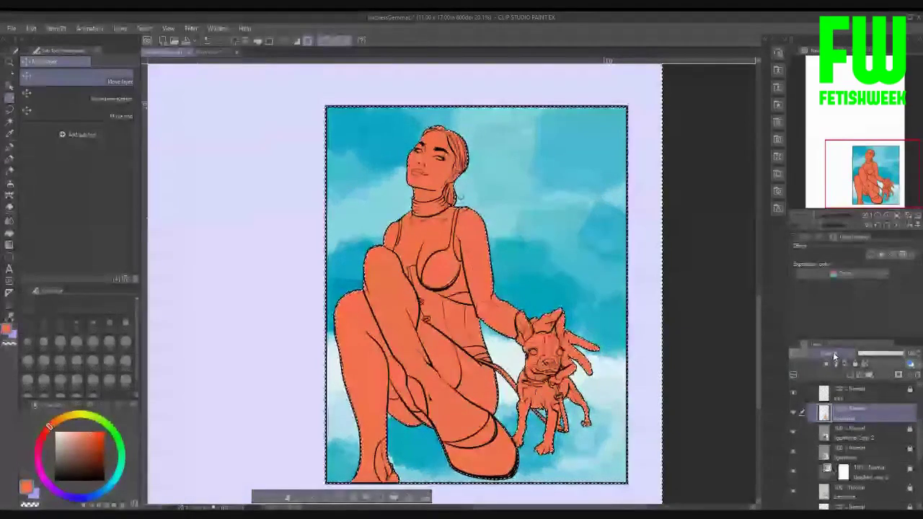
click(834, 357)
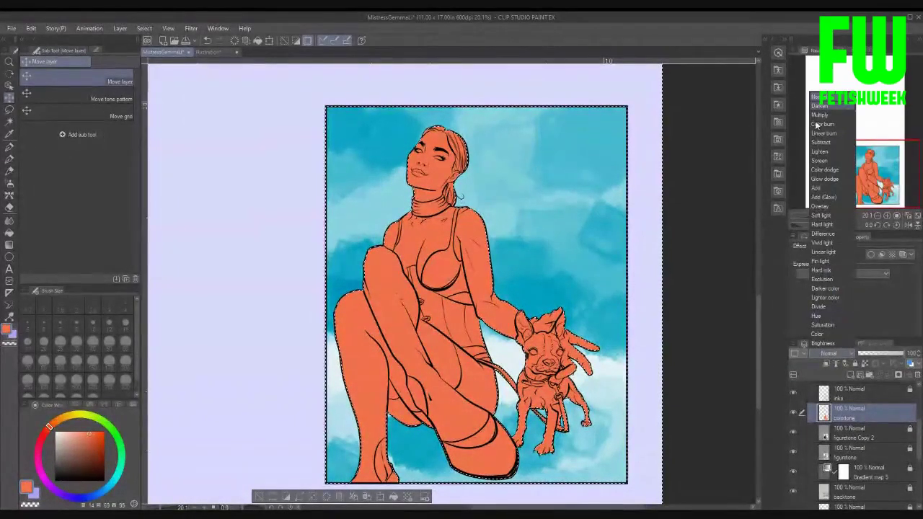
click(817, 334)
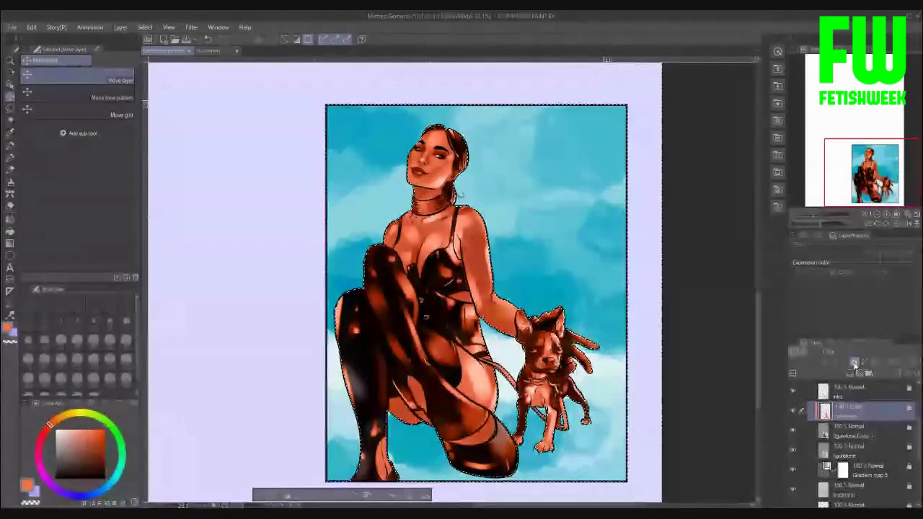
Add a new raster layer directly above the colortone layer and name it flats
right_click(863, 411)
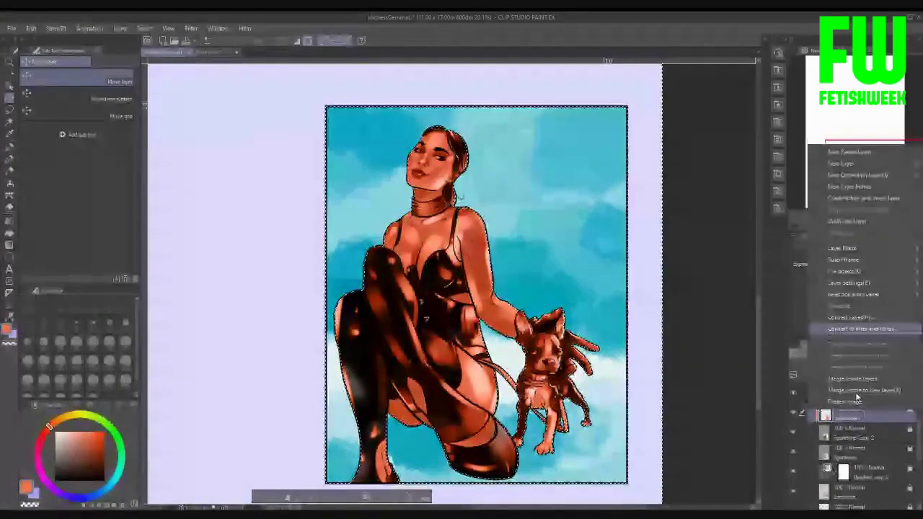
mouse_move(868, 162)
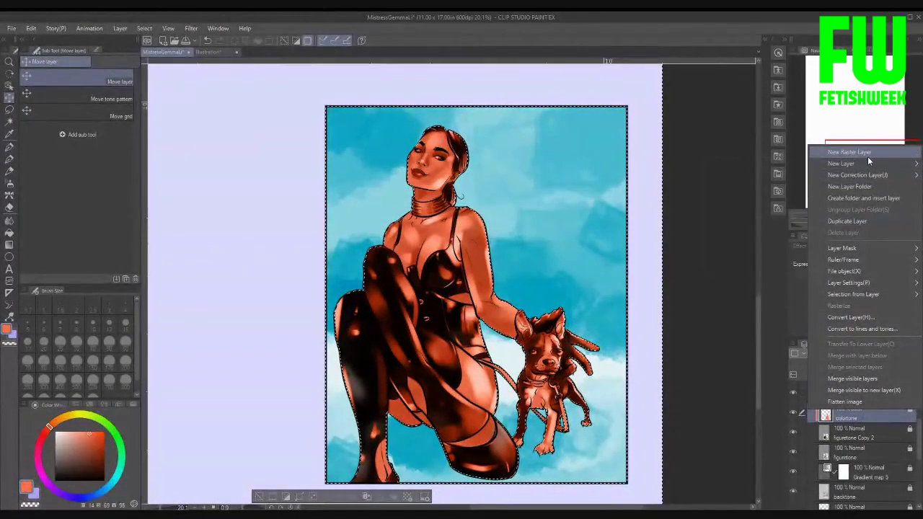
click(867, 157)
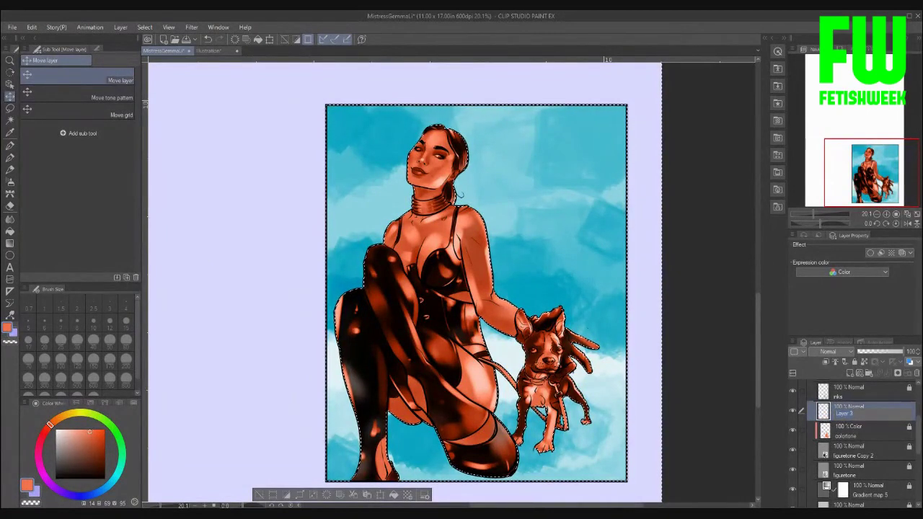
text(lats)
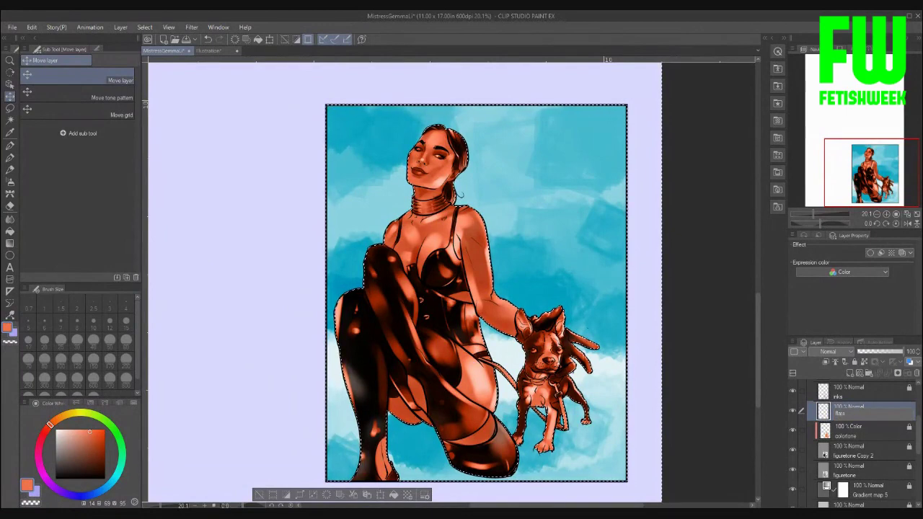
text(lats)
key(Return)
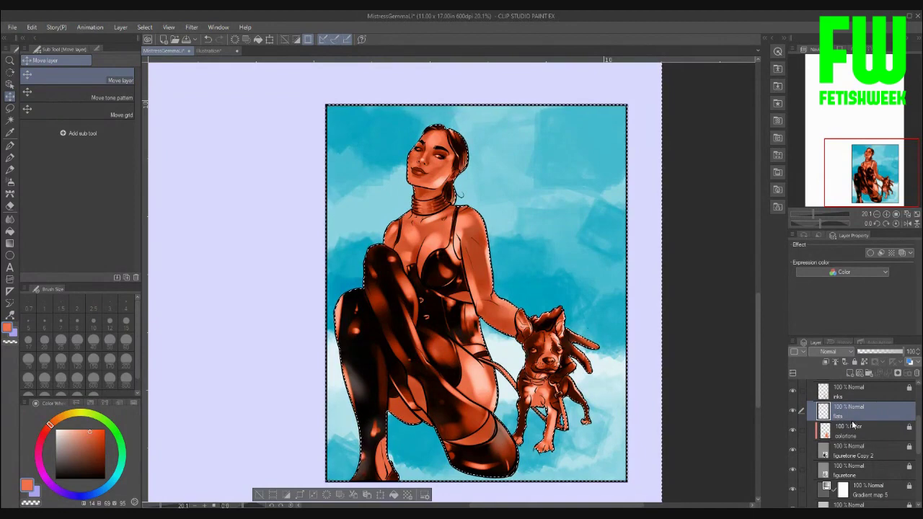
Hide the colortone, both figuretone, Gradient map 5 and backtone layers, leaving only the inks over white
scroll(852, 419, down, 1)
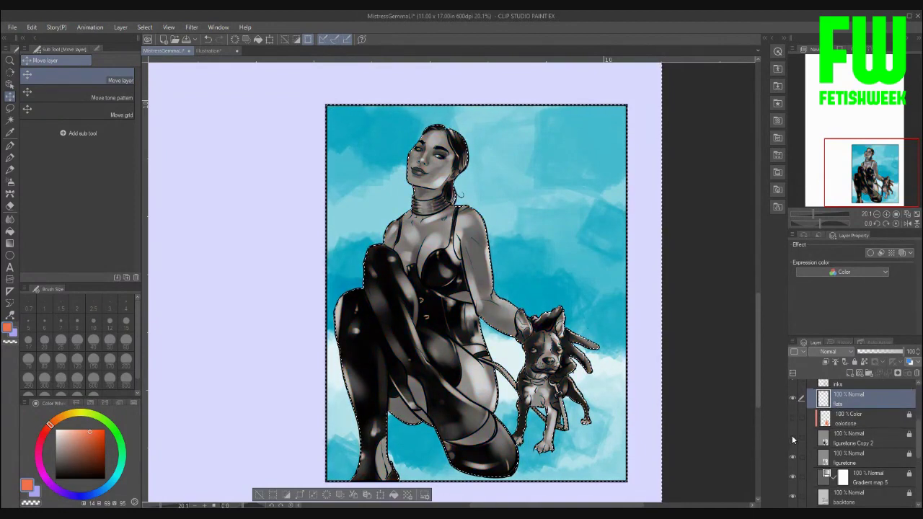
click(792, 438)
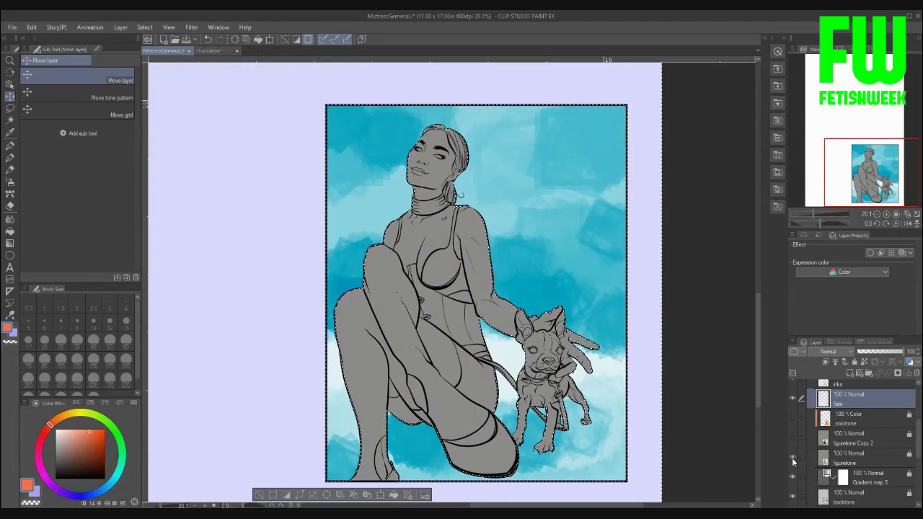
click(793, 459)
click(792, 477)
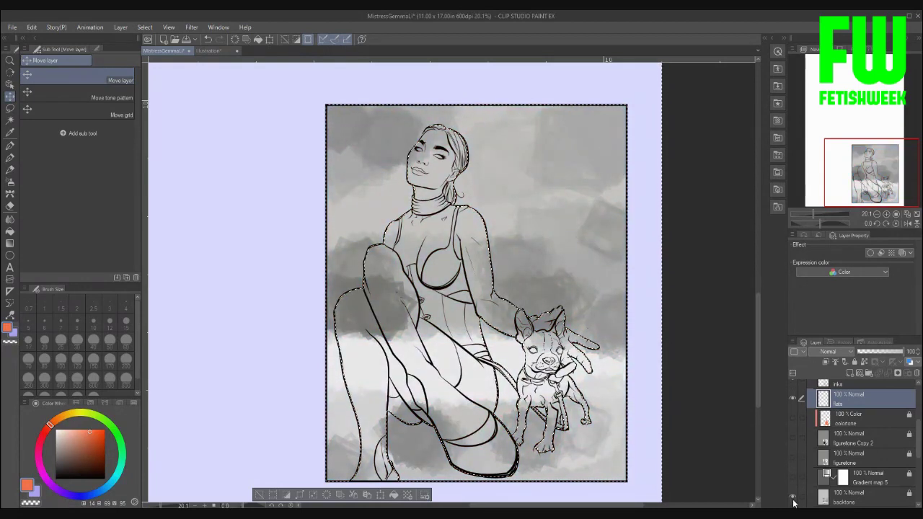
click(793, 497)
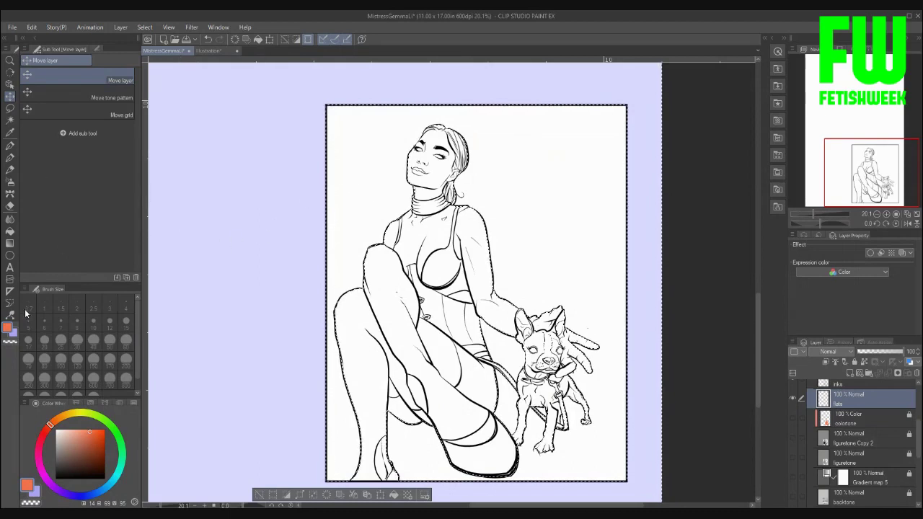
Choose the Fill tool referring to other layers, pick up the Flesh colour from the Illustration colour key, and return to the comic page
click(9, 231)
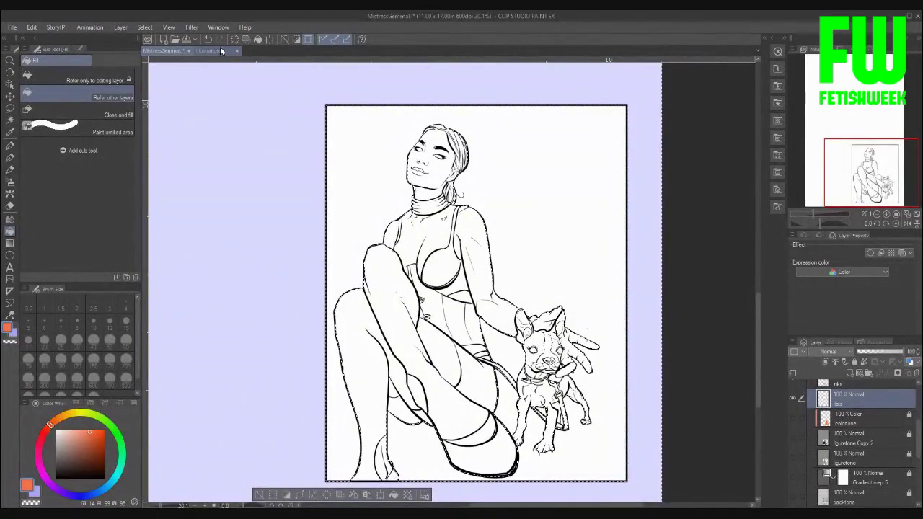
click(221, 49)
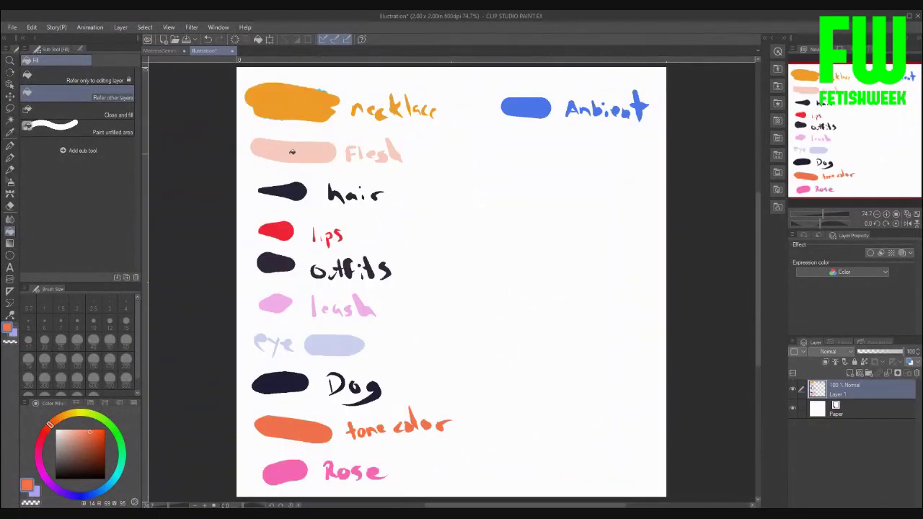
click(9, 326)
click(165, 53)
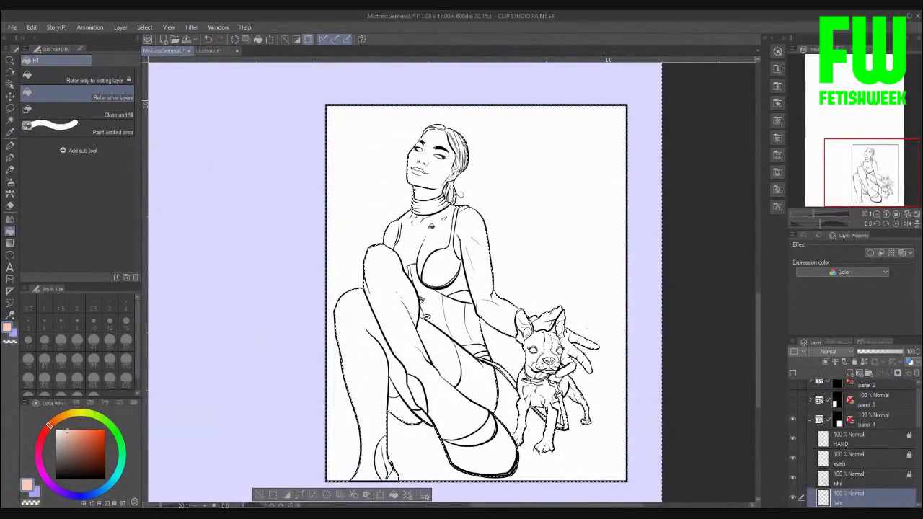
Fill the woman's chest, shoulders, arm, midriff, face, neck, thighs and foot with the flesh colour on the flats layer
click(443, 241)
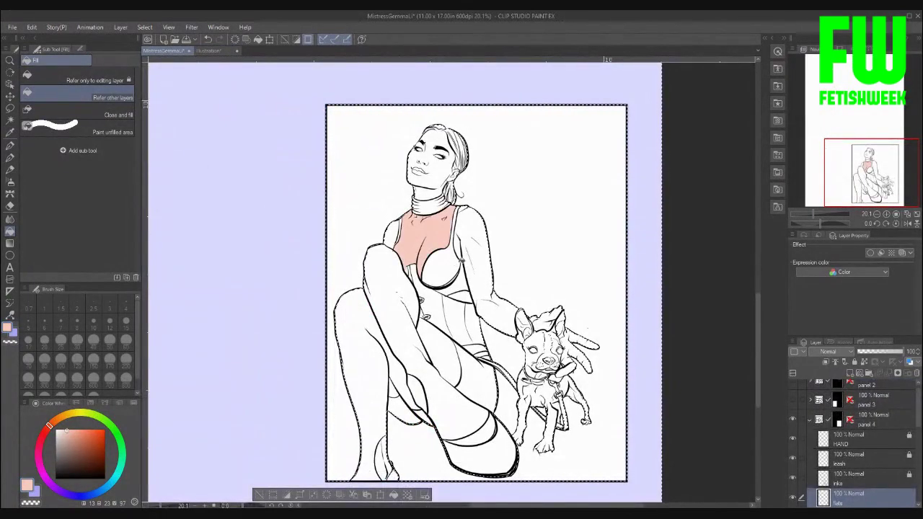
click(469, 230)
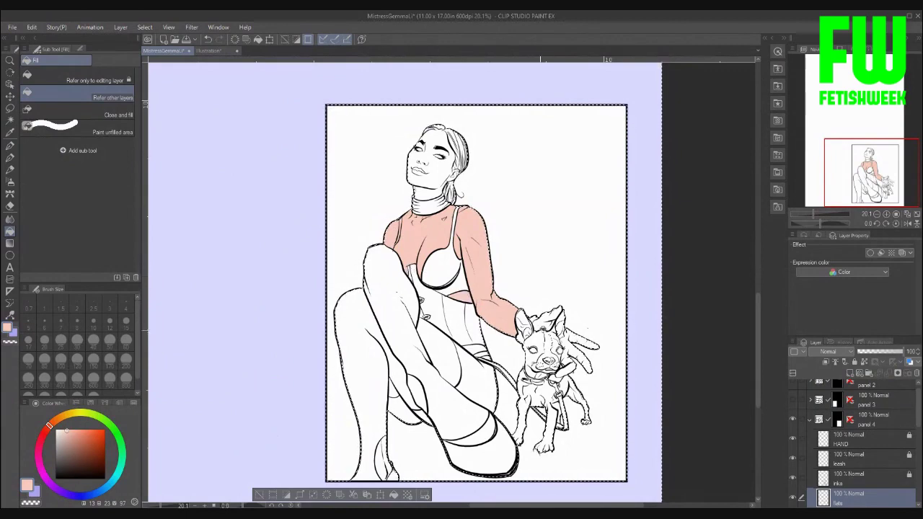
click(441, 169)
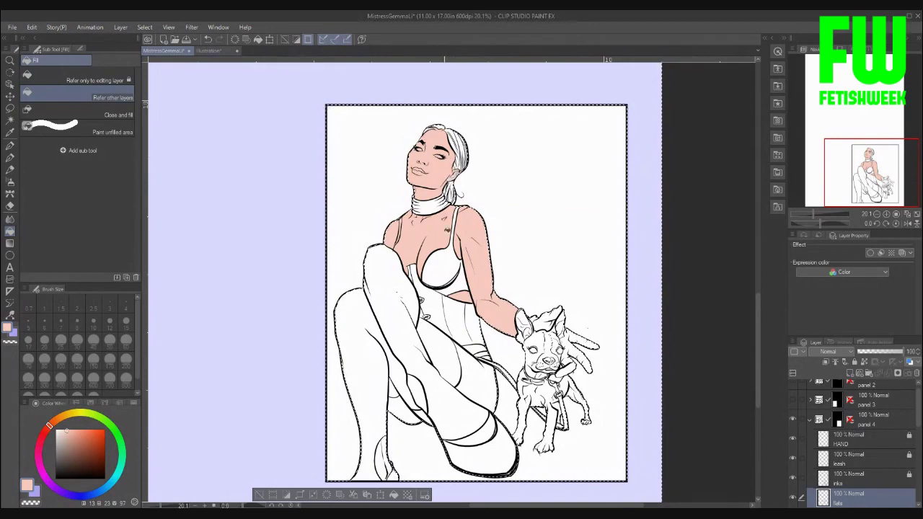
click(485, 386)
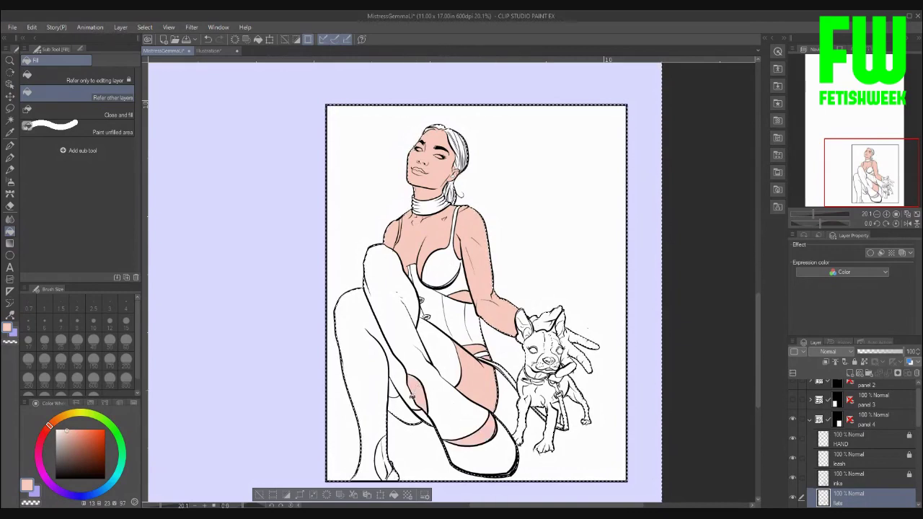
click(423, 416)
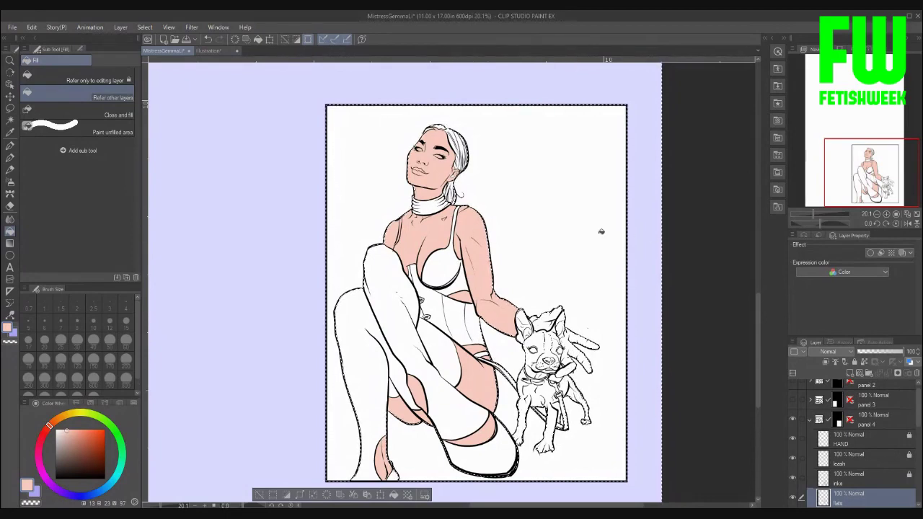
Touch up the unfilled skin gaps at the ear and beside the corset's upper edge using G-pen 2 at brush size 60
click(10, 145)
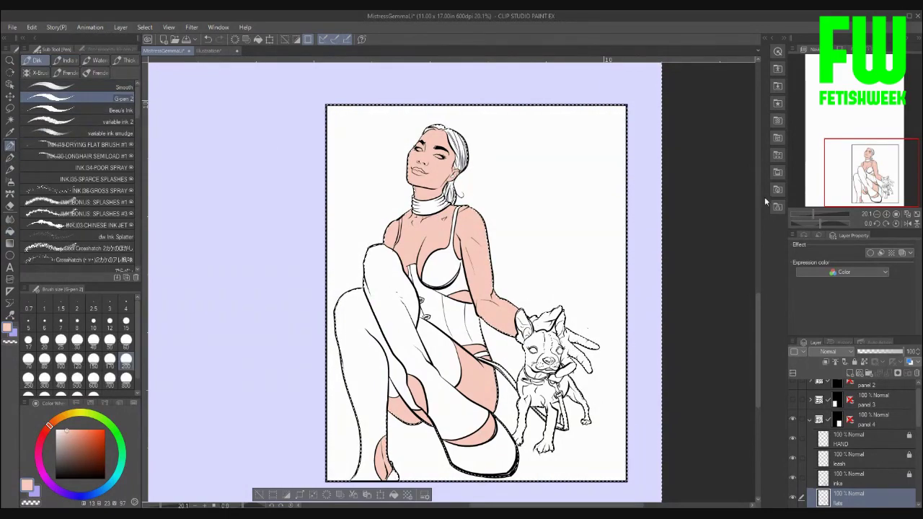
click(814, 212)
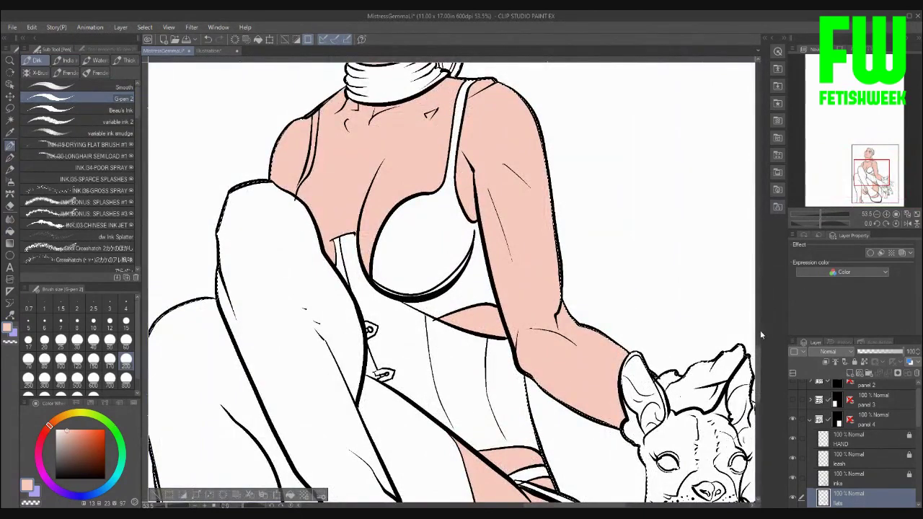
drag(756, 353, 758, 310)
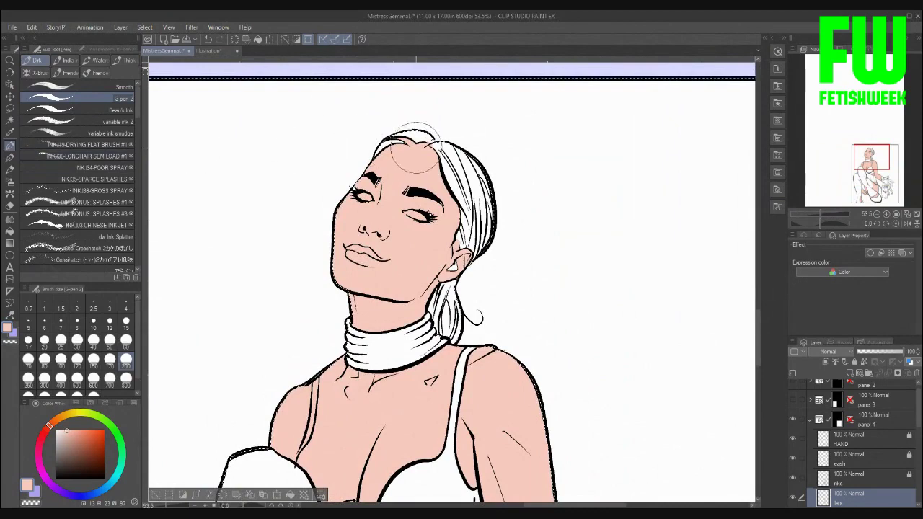
drag(378, 144, 432, 134)
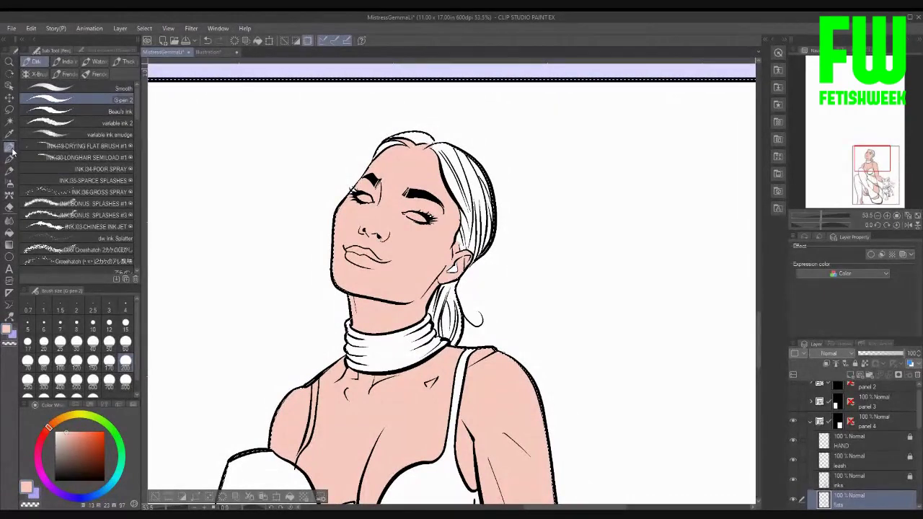
click(126, 339)
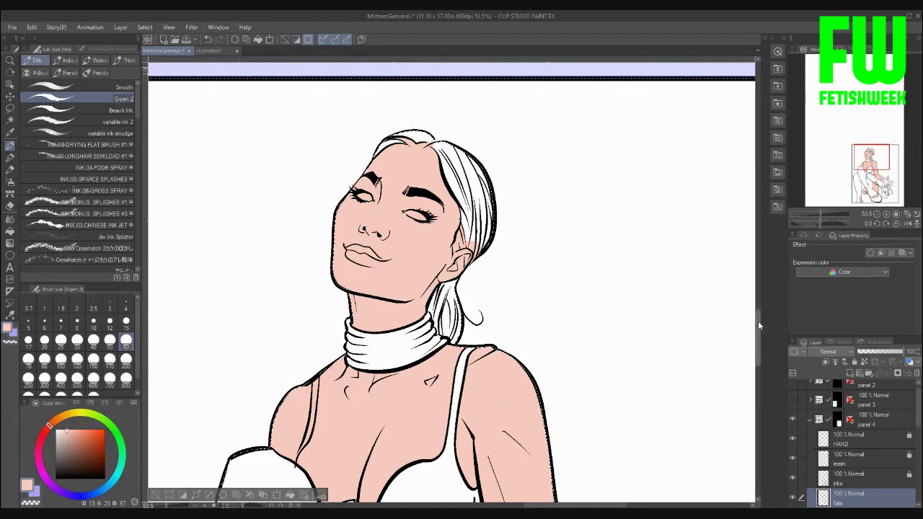
drag(758, 325, 761, 357)
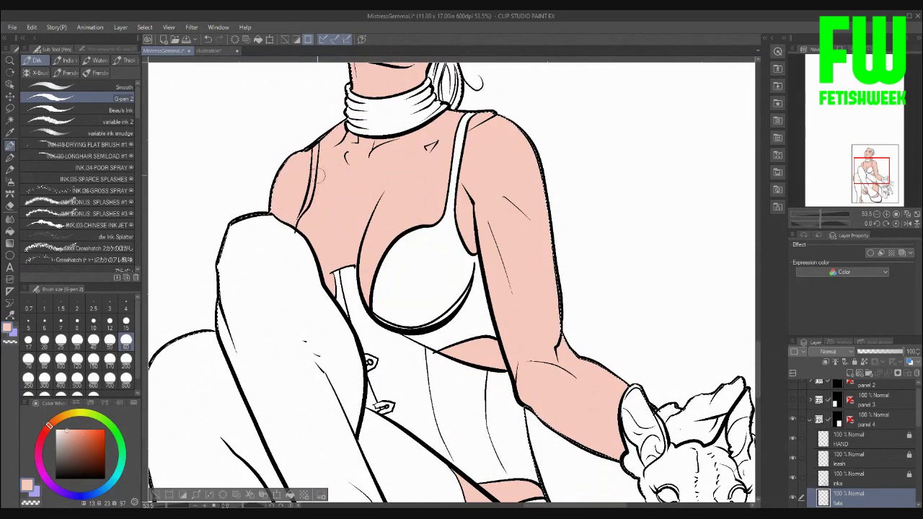
drag(345, 269, 329, 285)
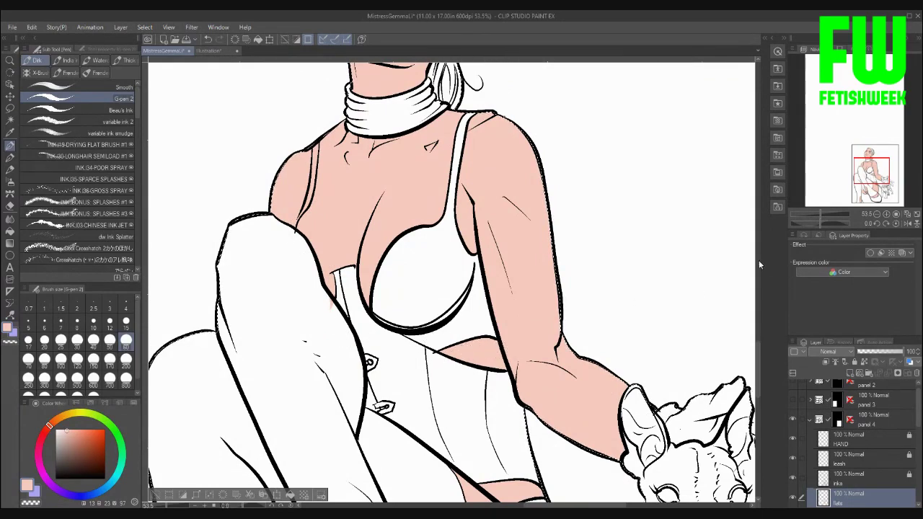
Inspect the flesh fills along the legs, foot and head for missed spots, and bring the whole panel back into view
scroll(757, 350, down, 5)
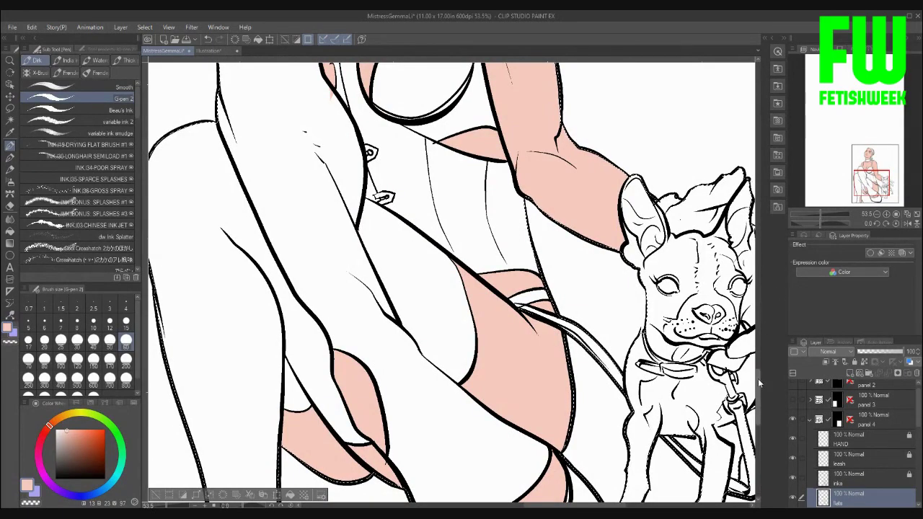
scroll(758, 378, down, 5)
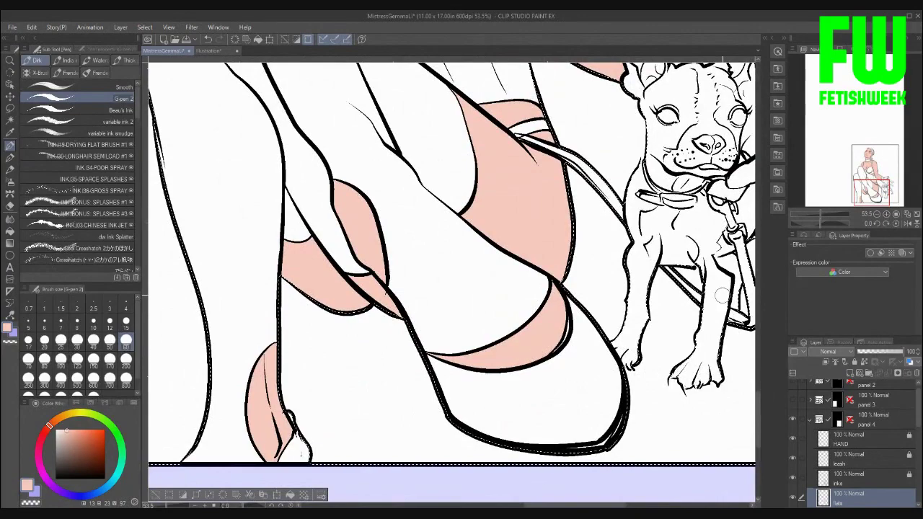
scroll(763, 304, up, 10)
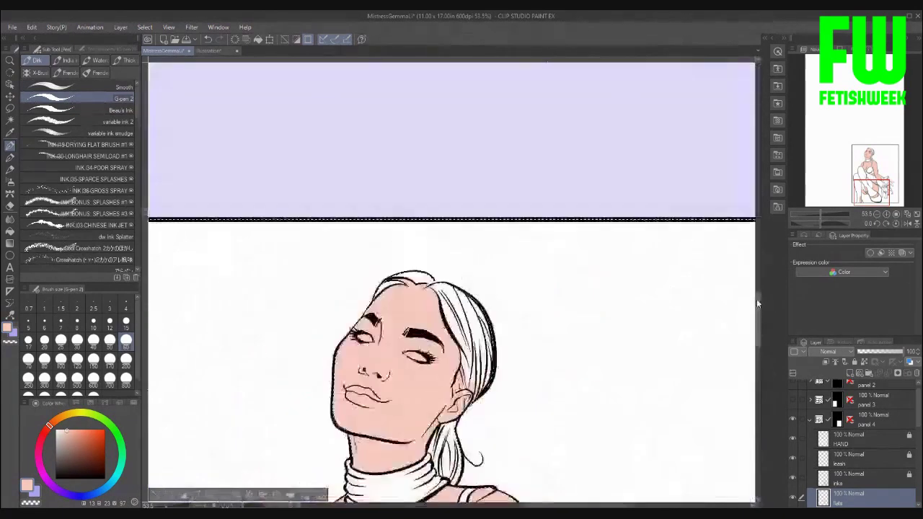
scroll(757, 301, down, 1)
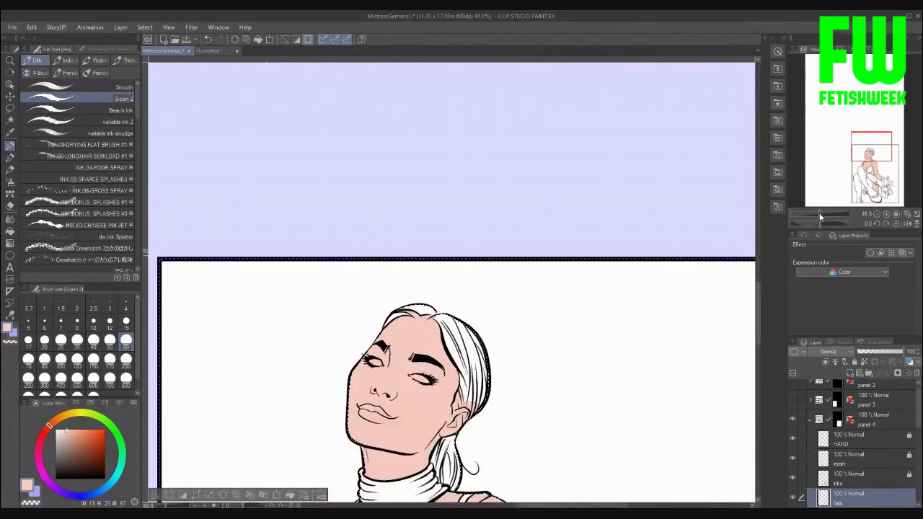
drag(820, 213, 812, 214)
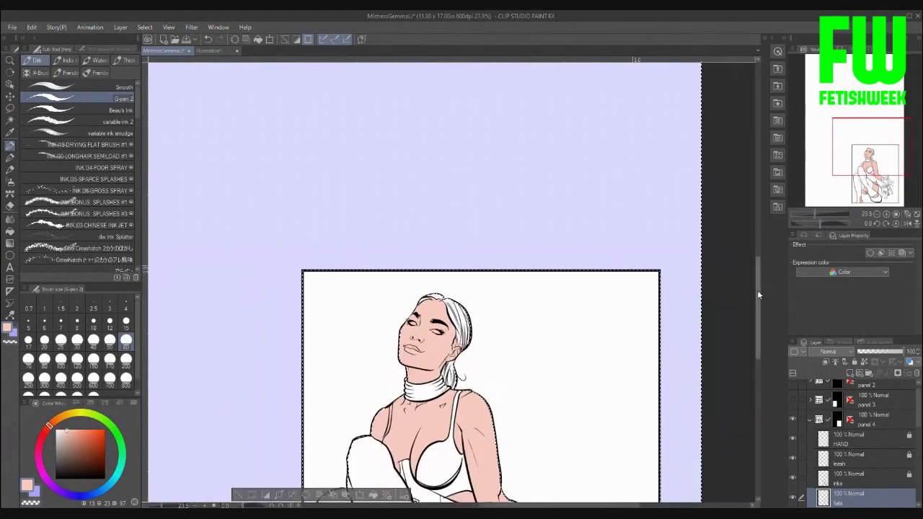
drag(757, 290, 762, 343)
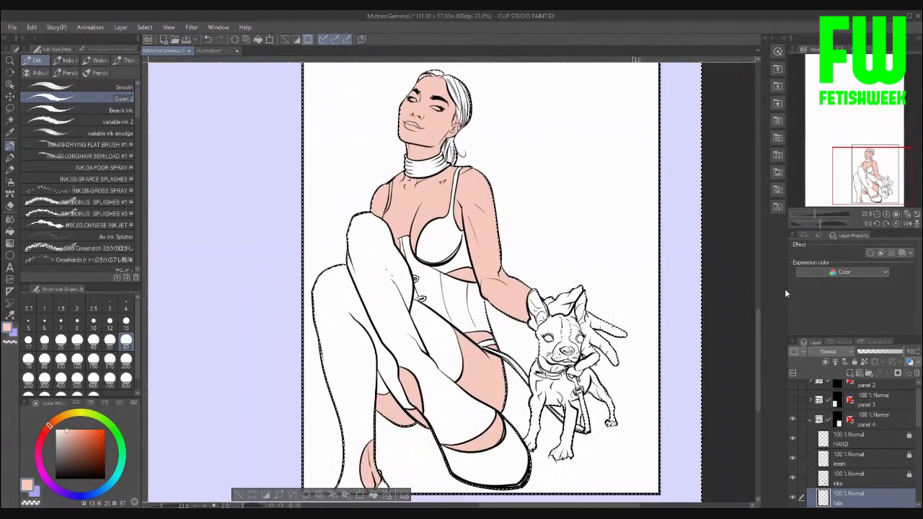
drag(816, 214, 813, 214)
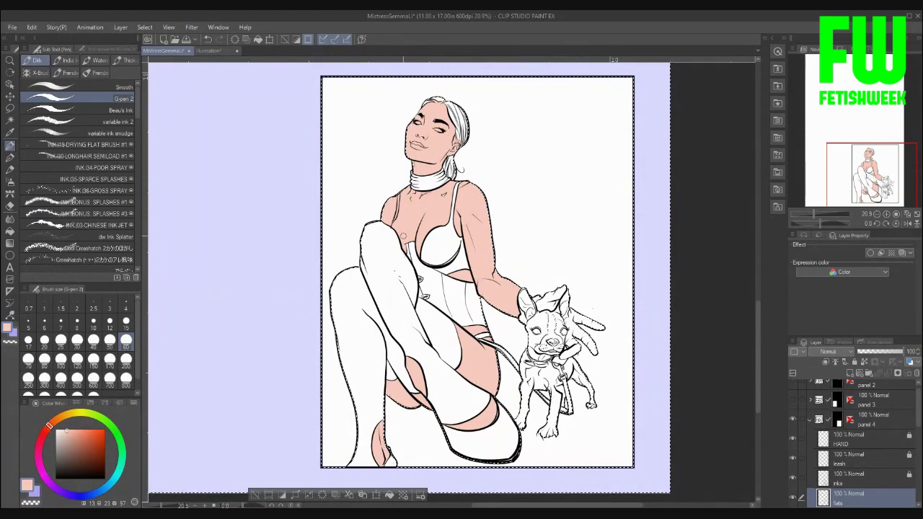
Pick up the outfits colour from the Illustration colour key and fill both of the woman's long stockings with it on the comic page
click(213, 52)
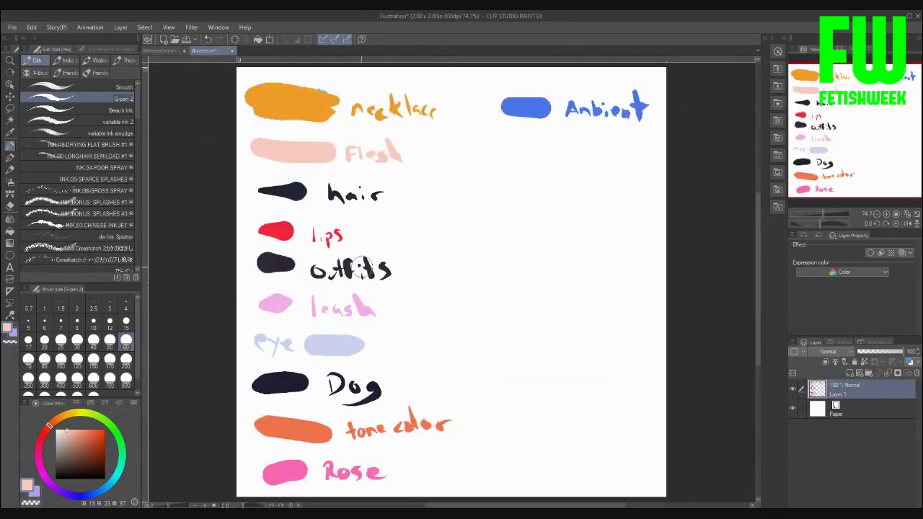
click(8, 329)
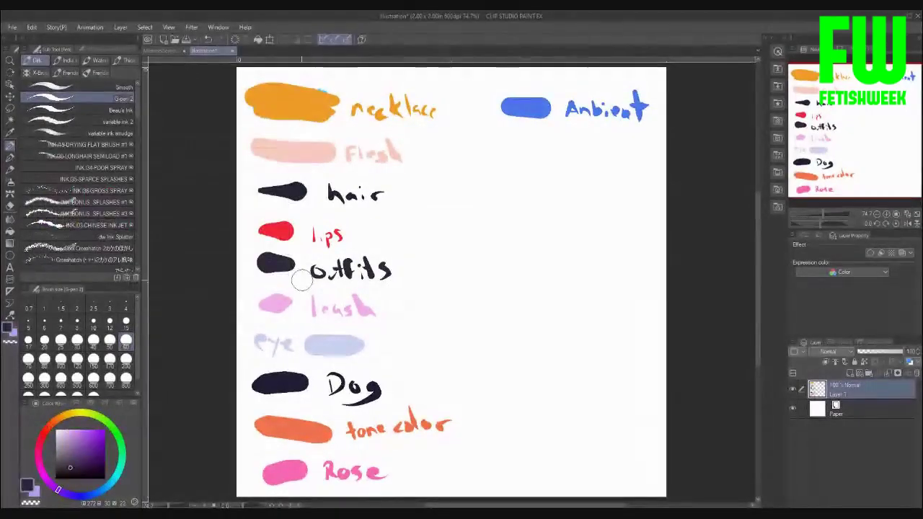
click(164, 49)
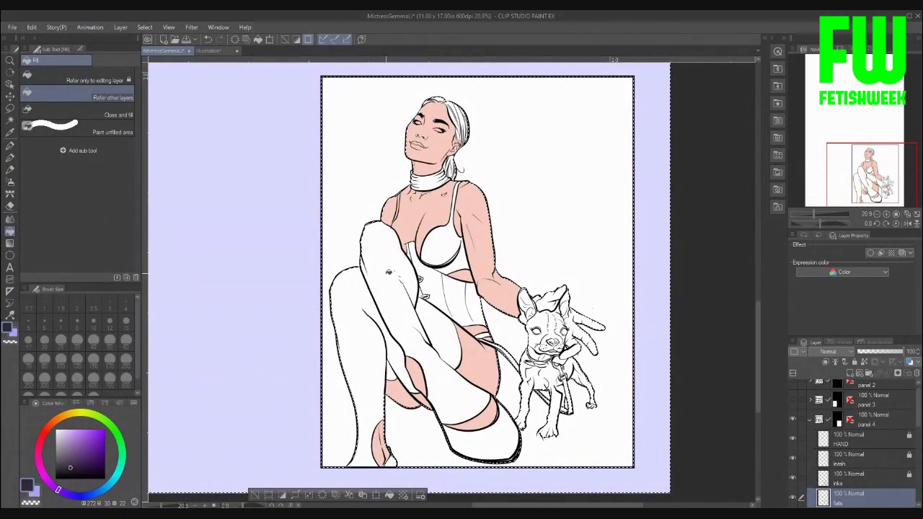
click(400, 291)
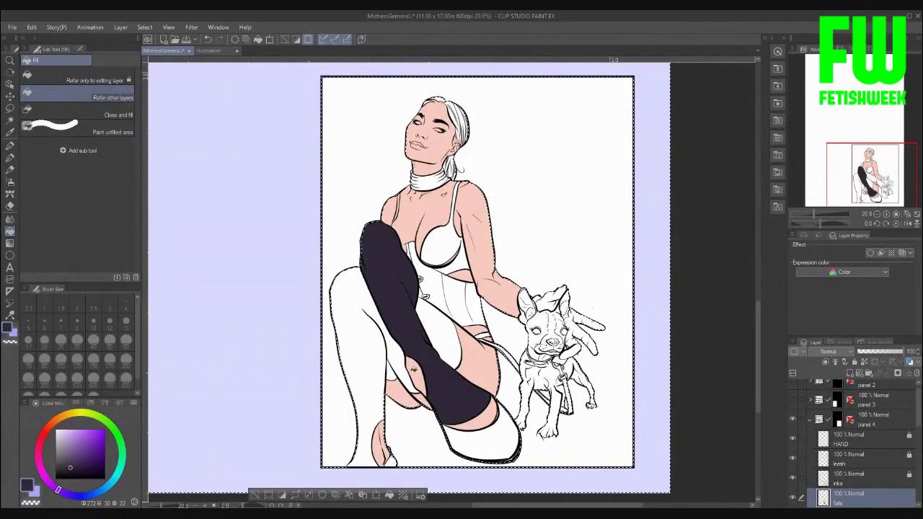
click(350, 346)
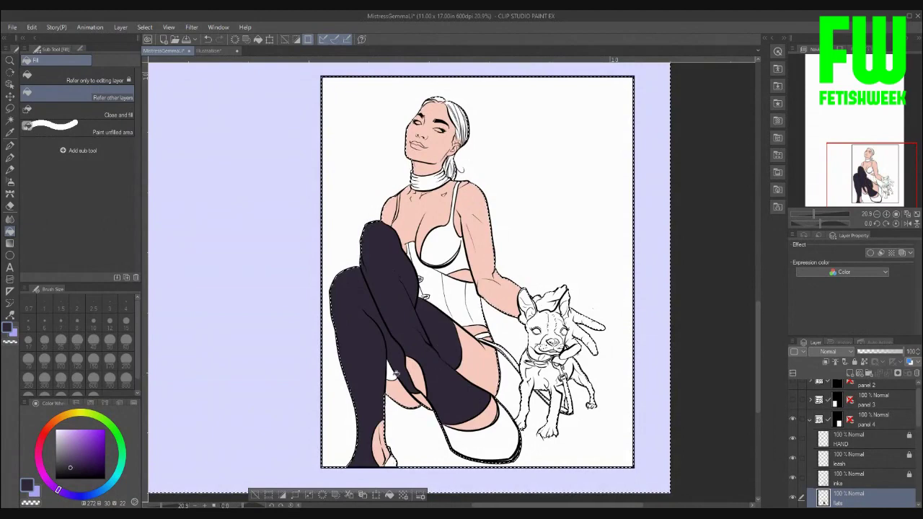
Fill the bra, corset panels, garter strap, lower folded leg, shoe and gloved hand with the outfits colour on the flats layer
click(440, 240)
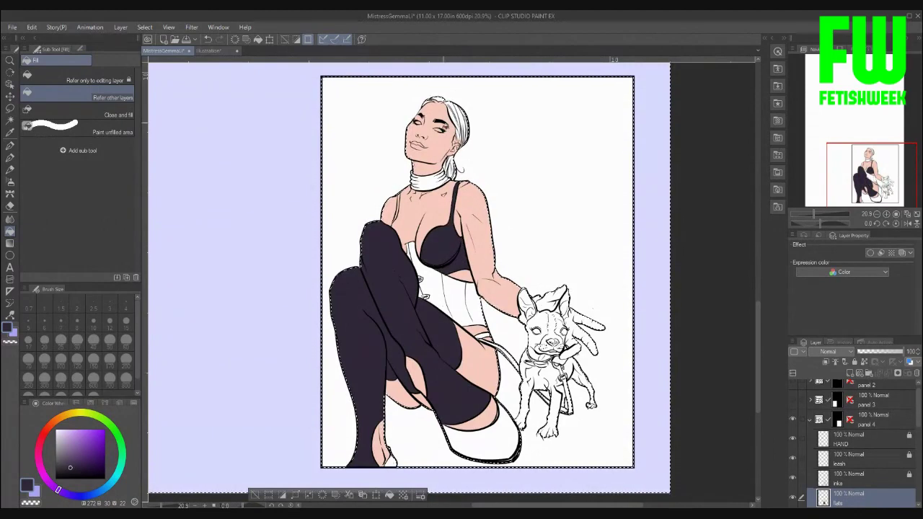
click(442, 297)
click(409, 251)
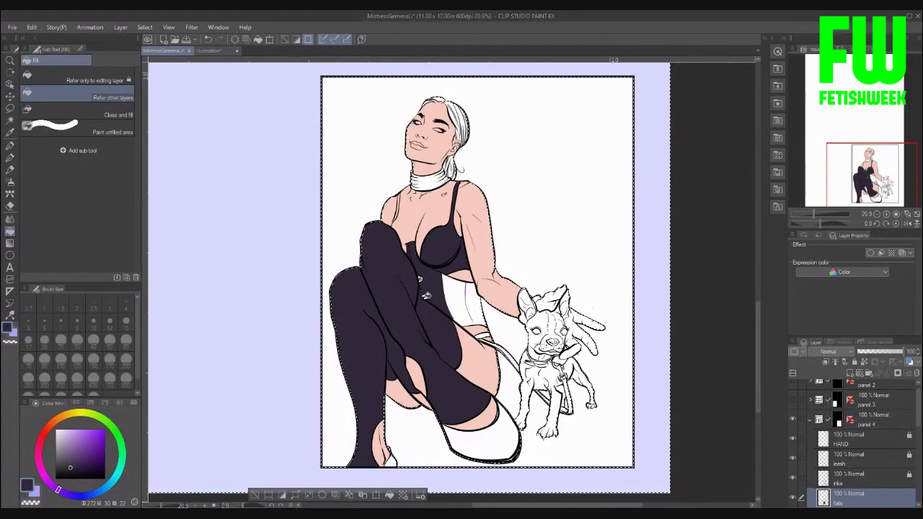
click(458, 297)
click(482, 321)
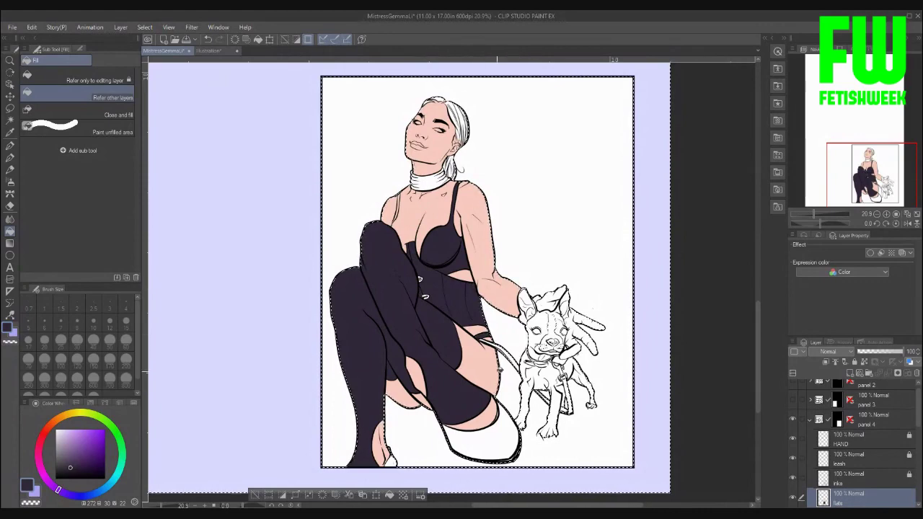
click(509, 430)
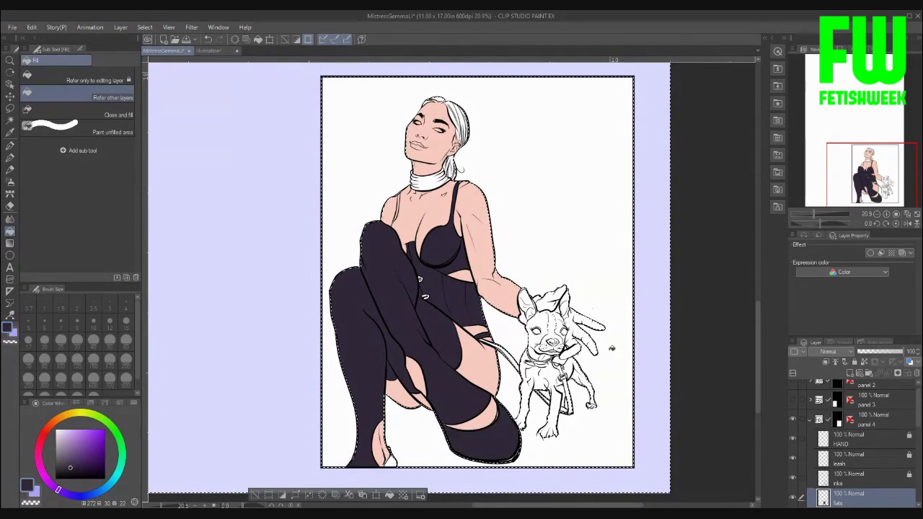
click(390, 460)
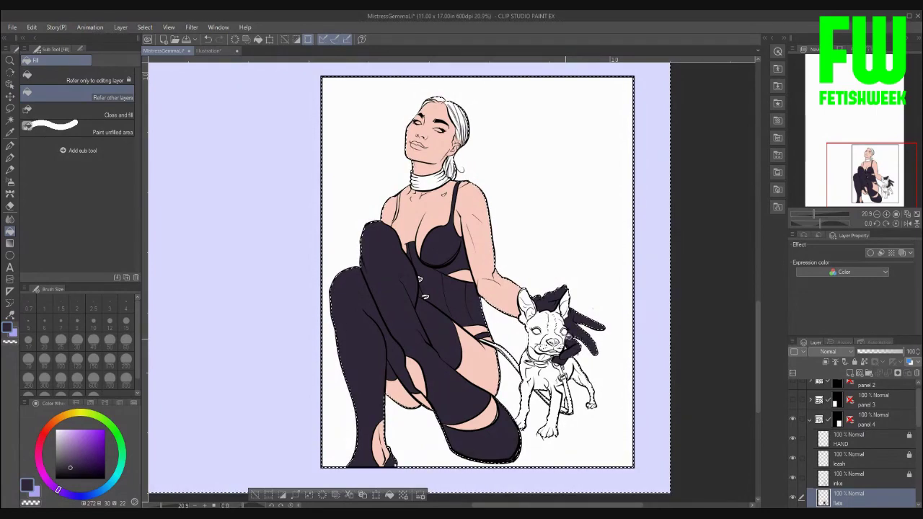
Paint the unfilled thin bra strap with the outfits colour using G-pen 2, and check the legs, foot and head for missed areas
scroll(476, 231, up, 4)
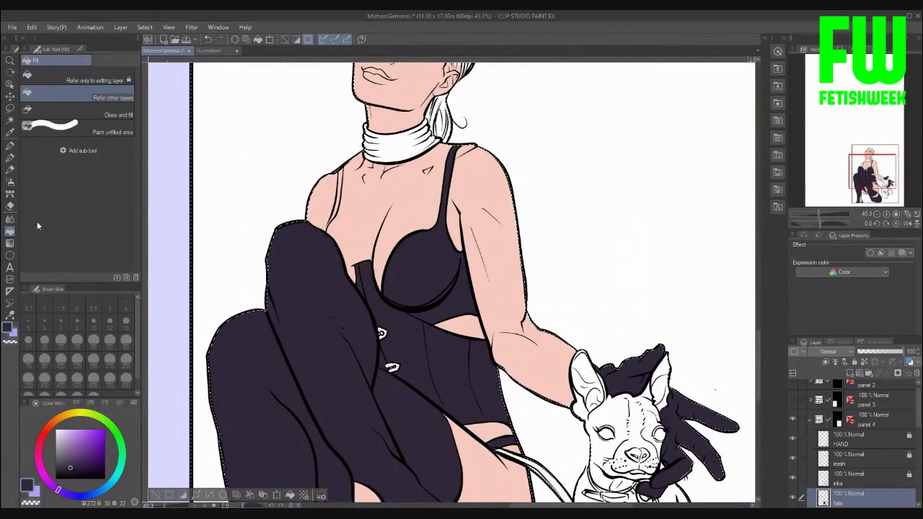
click(9, 147)
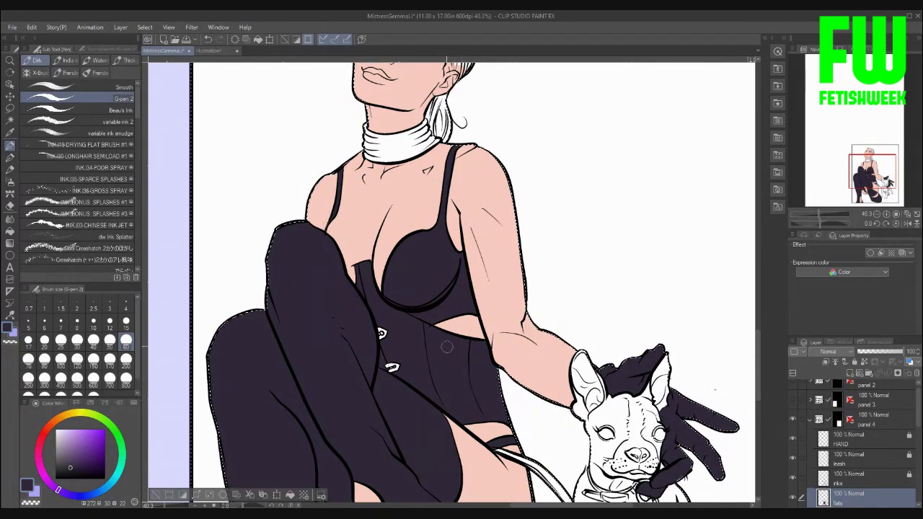
scroll(761, 332, down, 3)
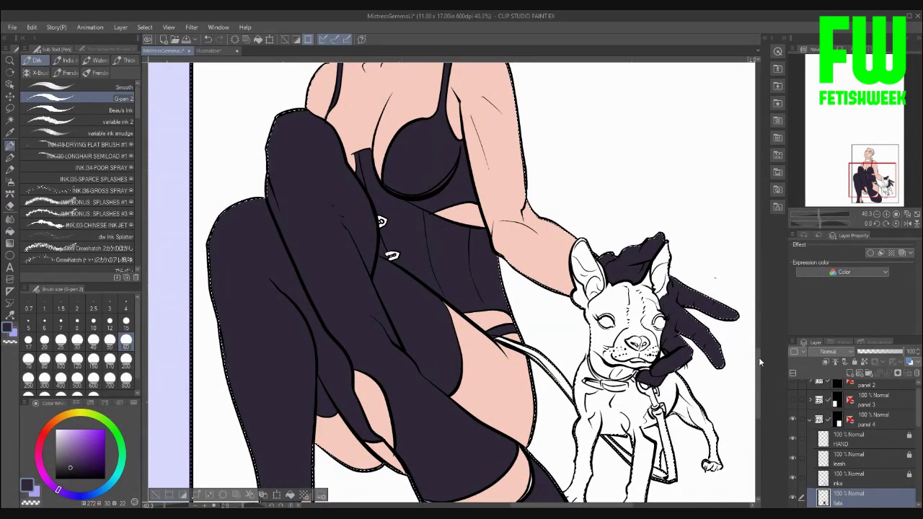
drag(758, 363, 759, 382)
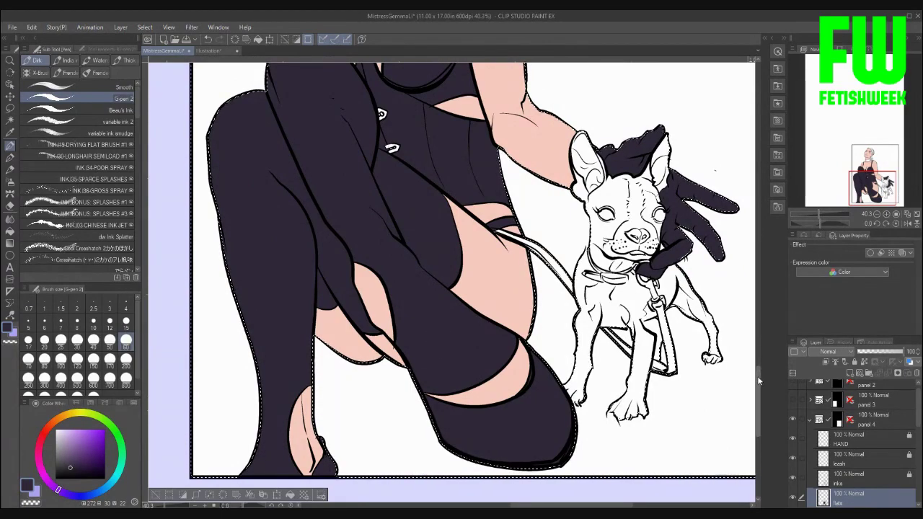
drag(759, 375, 758, 307)
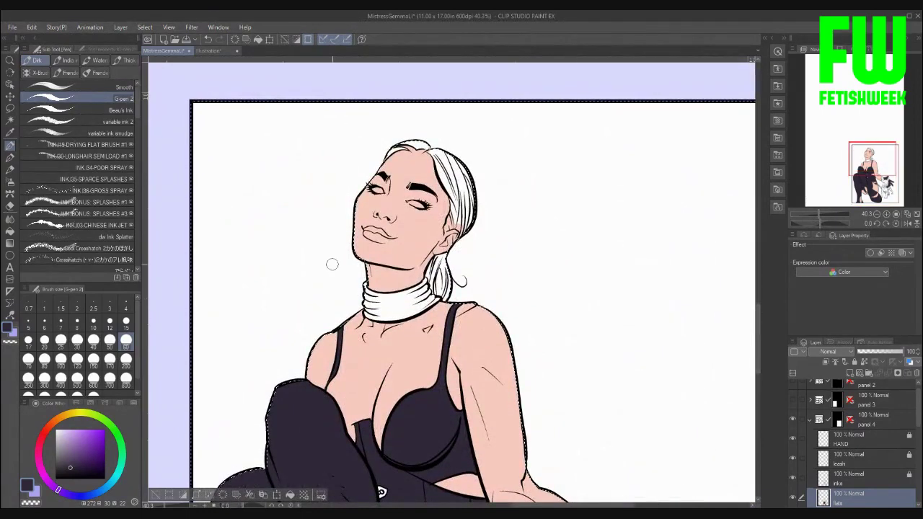
Pick up the hair colour from the Illustration colour key and paint the hair from the hairline back to above the ear
click(209, 50)
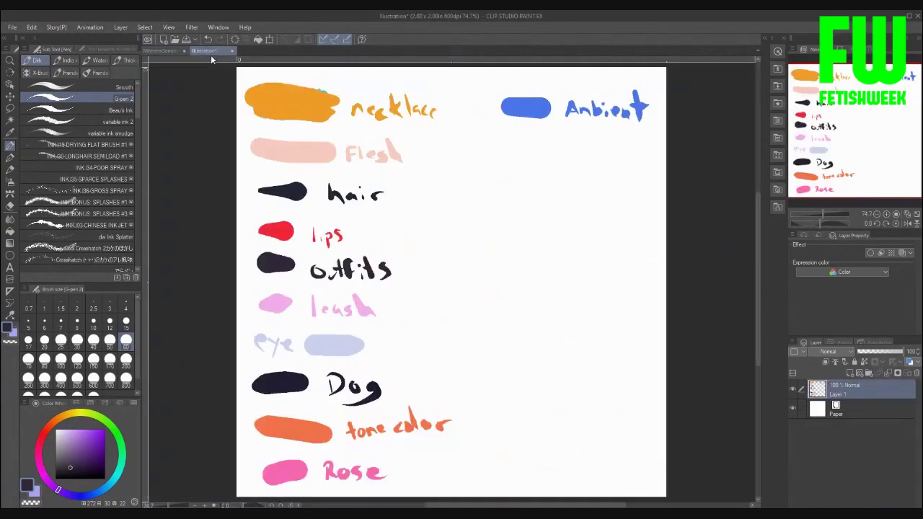
click(9, 328)
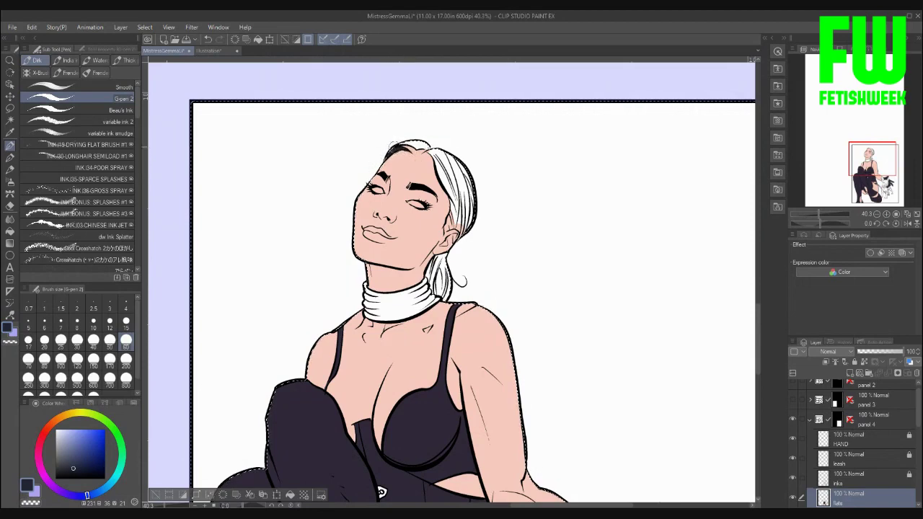
drag(408, 147, 414, 148)
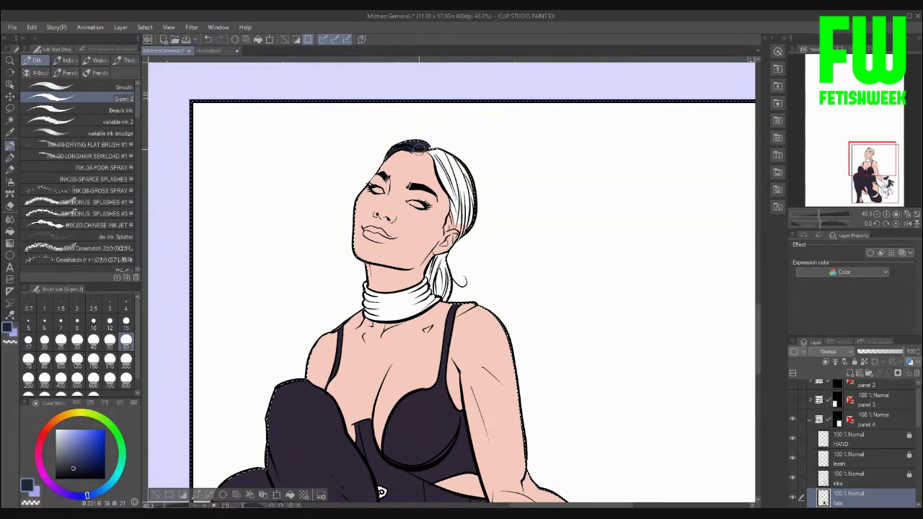
drag(421, 150, 429, 148)
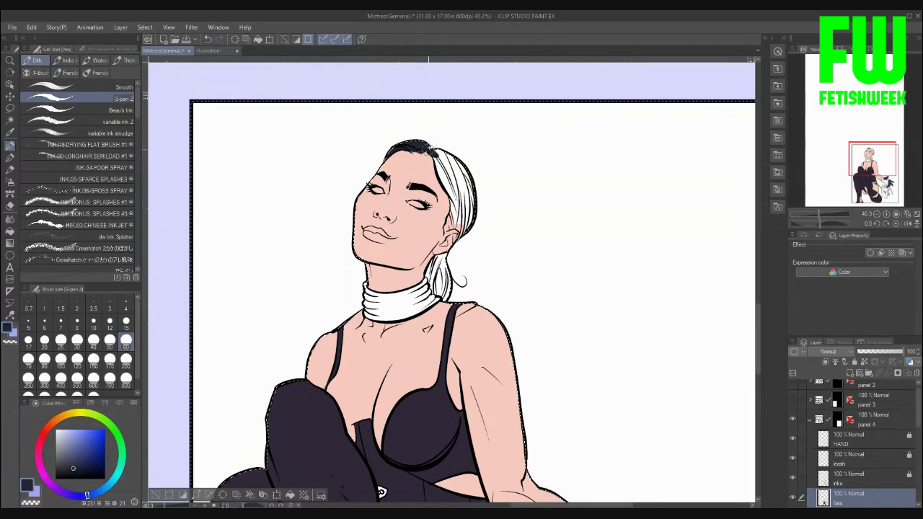
mouse_move(437, 164)
mouse_down()
mouse_move(443, 172)
mouse_move(422, 149)
mouse_up()
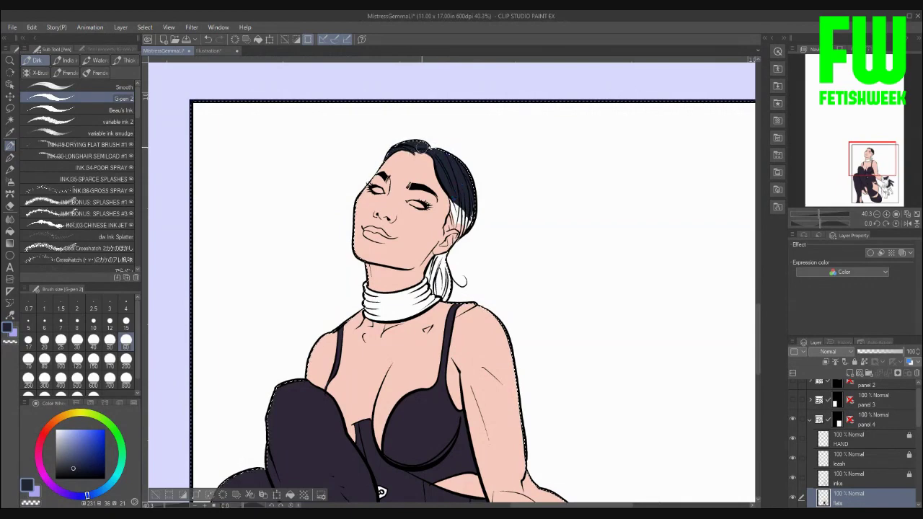
key(ctrl+s)
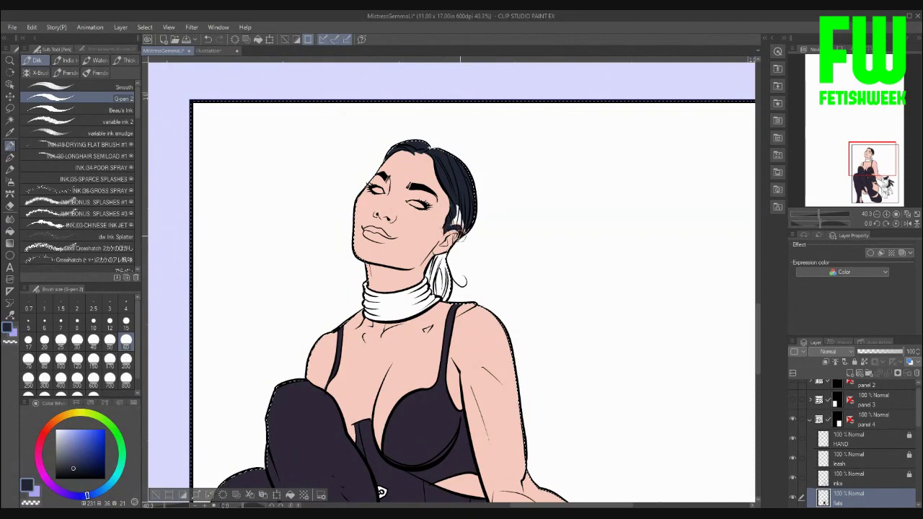
mouse_move(465, 227)
mouse_down()
mouse_move(456, 198)
mouse_move(450, 225)
mouse_up()
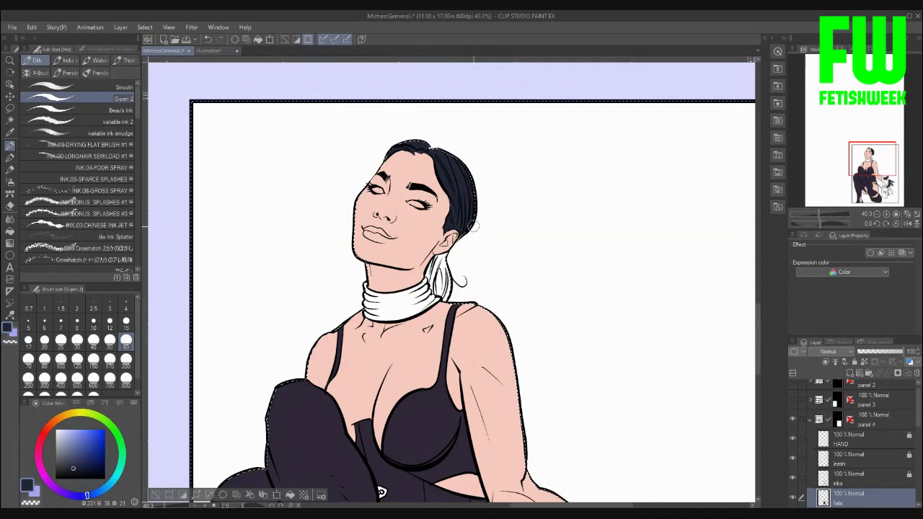
Paint the ponytail behind the neck with the hair colour using G-pen 2 at brush size 60
click(126, 343)
mouse_move(450, 257)
mouse_down()
mouse_move(434, 261)
mouse_move(451, 254)
mouse_move(433, 264)
mouse_move(440, 287)
mouse_move(450, 260)
mouse_move(430, 267)
mouse_move(433, 292)
mouse_up()
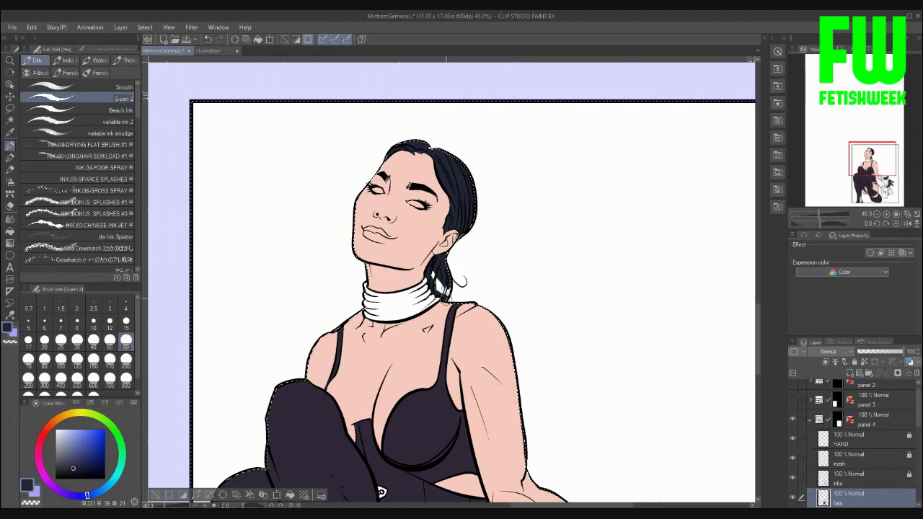
drag(442, 275, 438, 287)
Pick up the orange necklace colour from the Illustration colour key and paint the woman's whole neckpiece with it
click(208, 51)
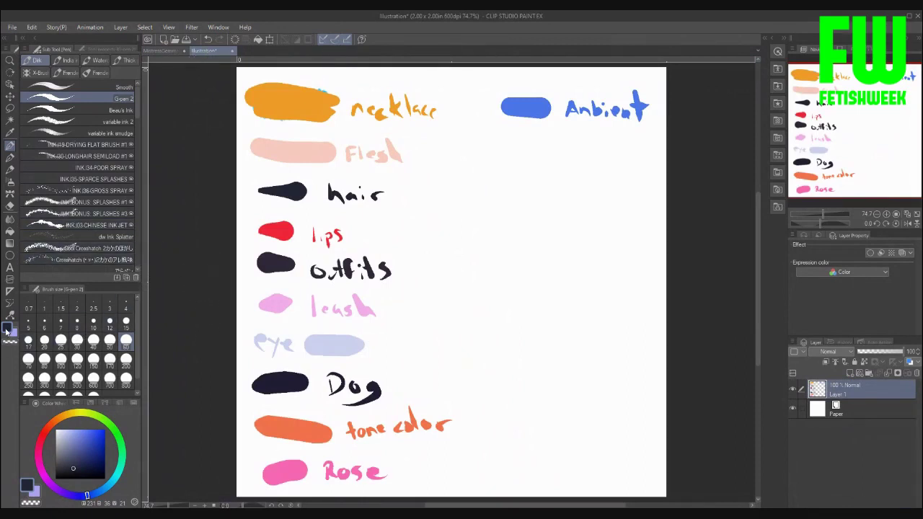
click(8, 332)
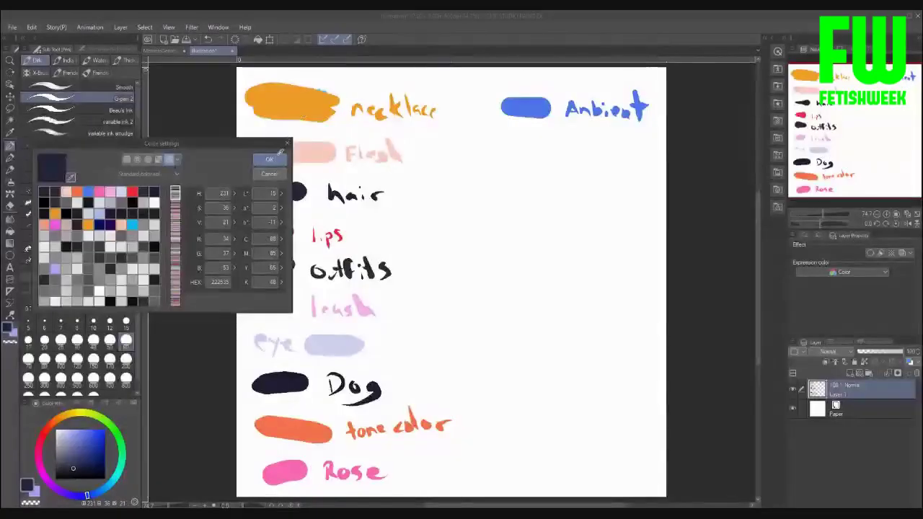
click(309, 98)
click(276, 165)
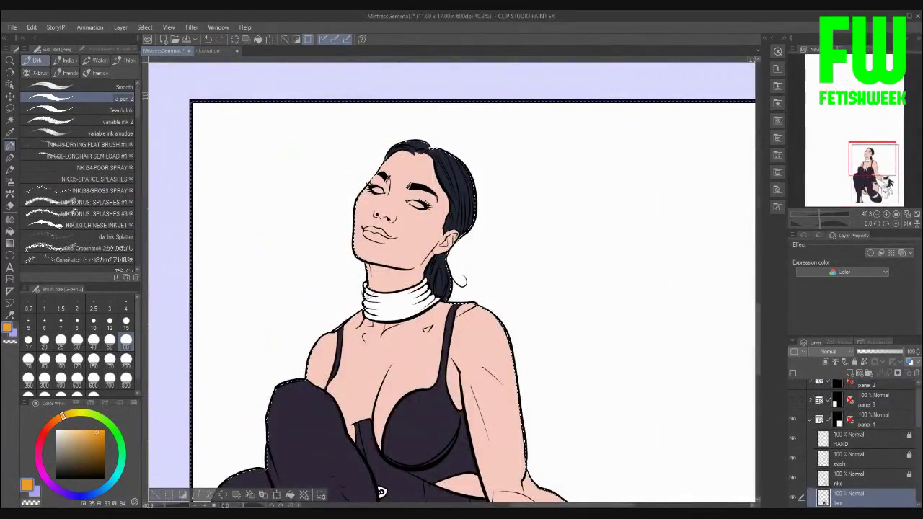
drag(363, 293, 417, 300)
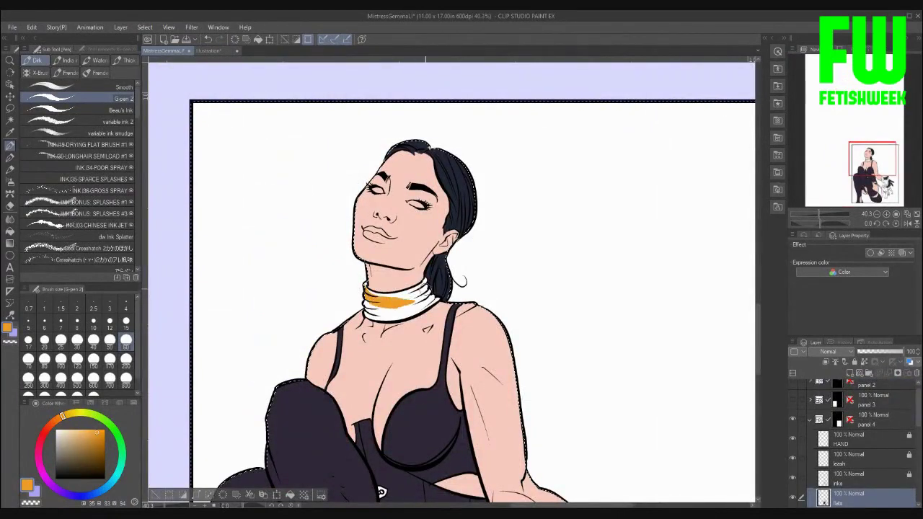
mouse_move(363, 291)
mouse_down()
mouse_move(395, 297)
mouse_move(425, 281)
mouse_move(409, 302)
mouse_move(423, 295)
mouse_up()
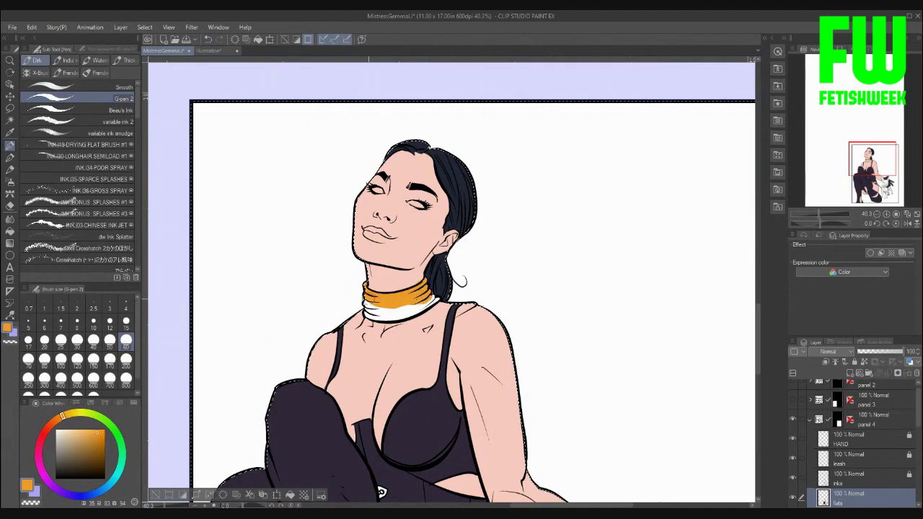
mouse_move(367, 310)
mouse_down()
mouse_move(436, 300)
mouse_move(408, 308)
mouse_move(411, 316)
mouse_move(435, 300)
mouse_move(373, 309)
mouse_move(397, 317)
mouse_move(374, 315)
mouse_move(419, 310)
mouse_up()
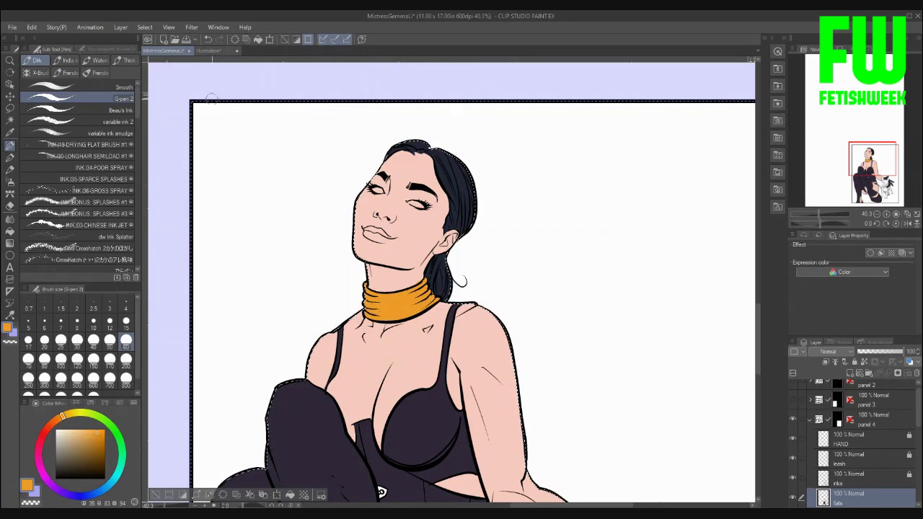
Pick up the pale eye colour from the Illustration colour key and colour both of the woman's eyes on the comic page
click(209, 51)
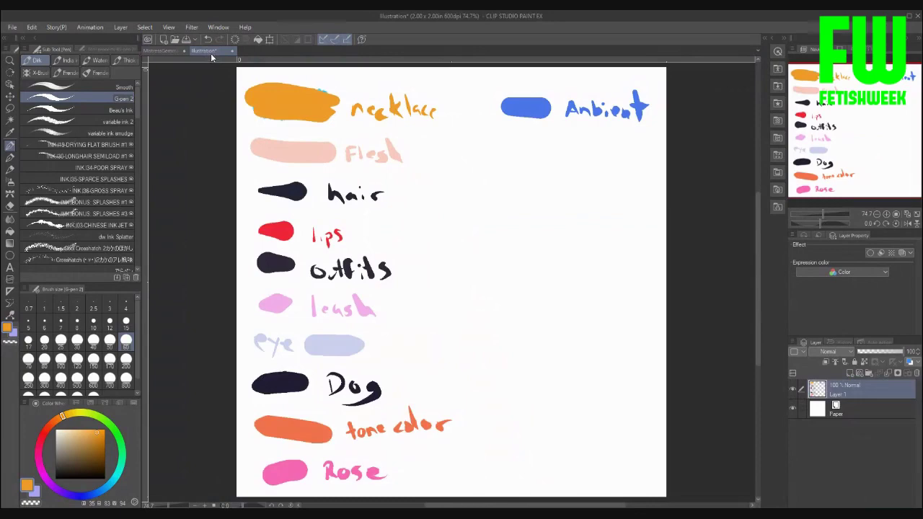
click(8, 332)
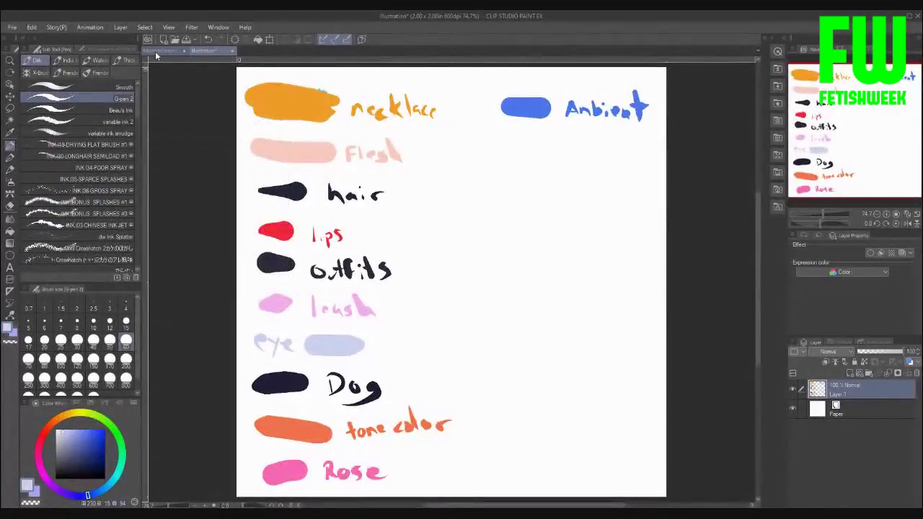
click(157, 52)
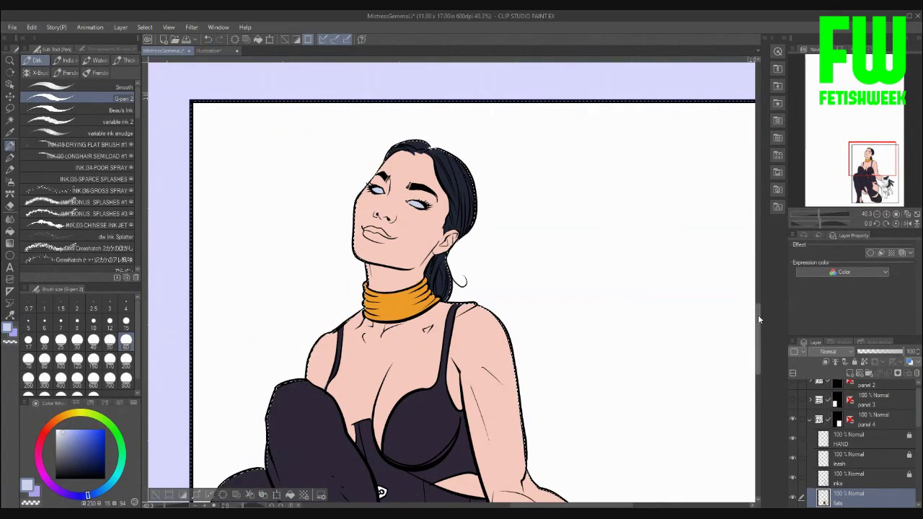
Paint the two buckles on the woman's outfit with the pale eye colour and clean up around them with the dark outfit colour
drag(758, 315, 763, 358)
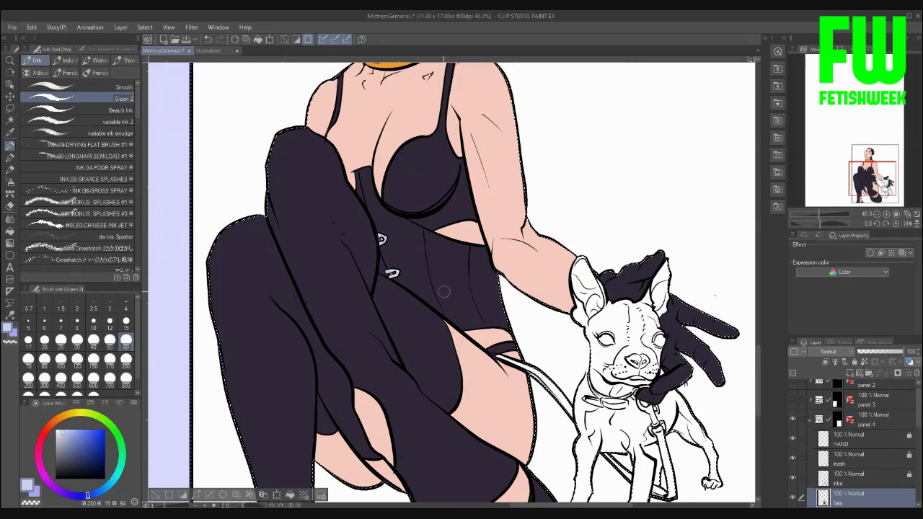
click(820, 212)
drag(820, 212, 824, 213)
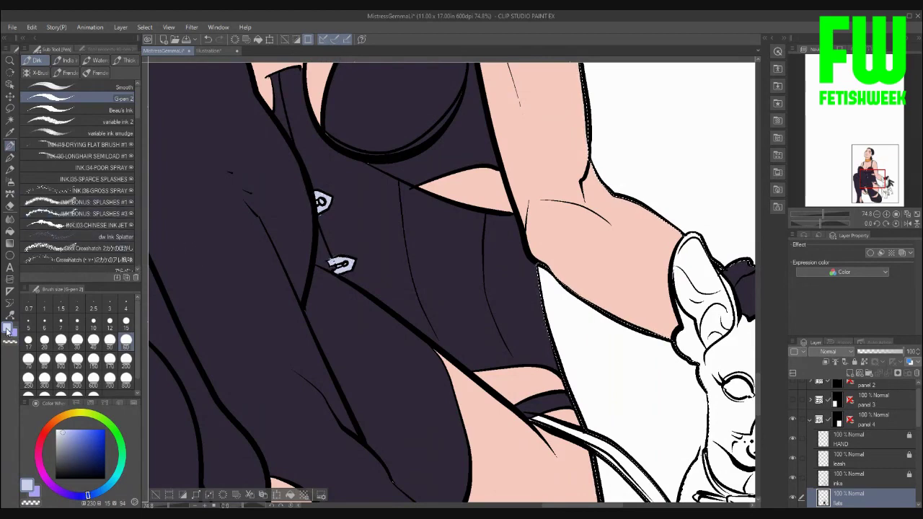
click(7, 330)
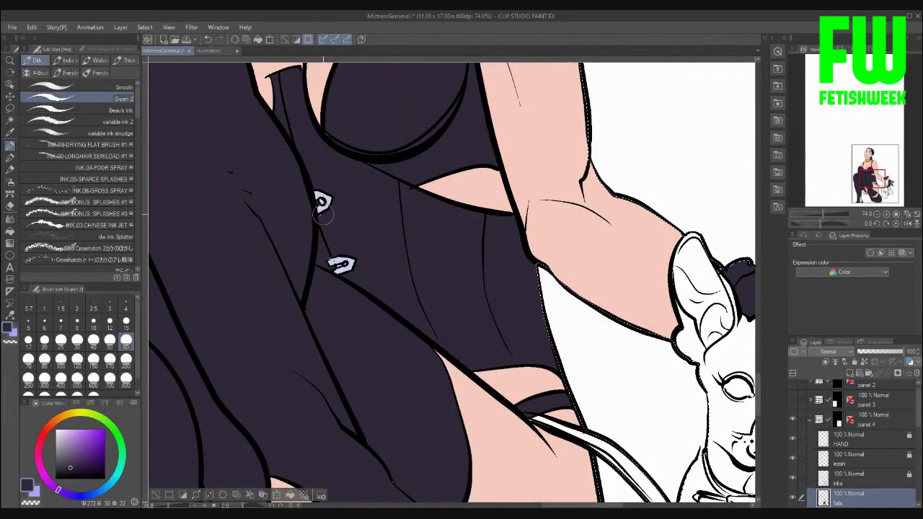
drag(335, 272, 343, 266)
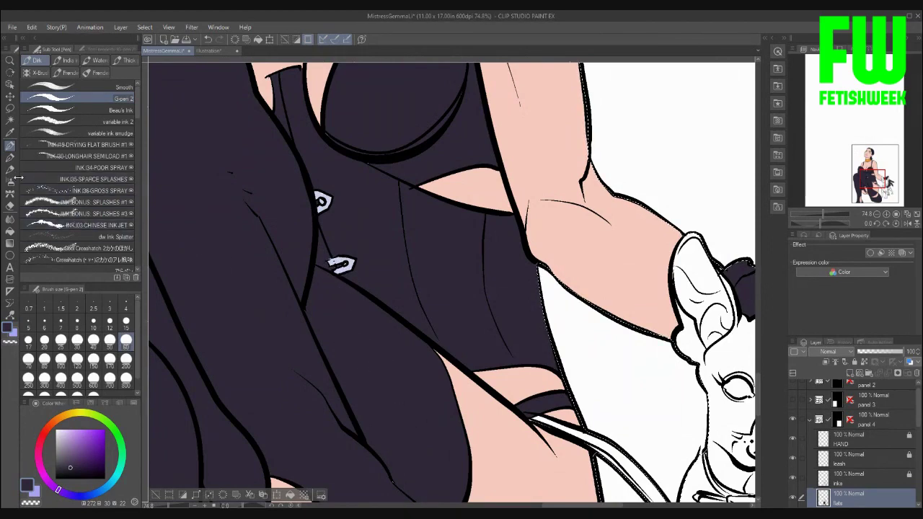
Switch back to the pale eye colour from the colour set and paint both of the dog's eyes
double_click(8, 331)
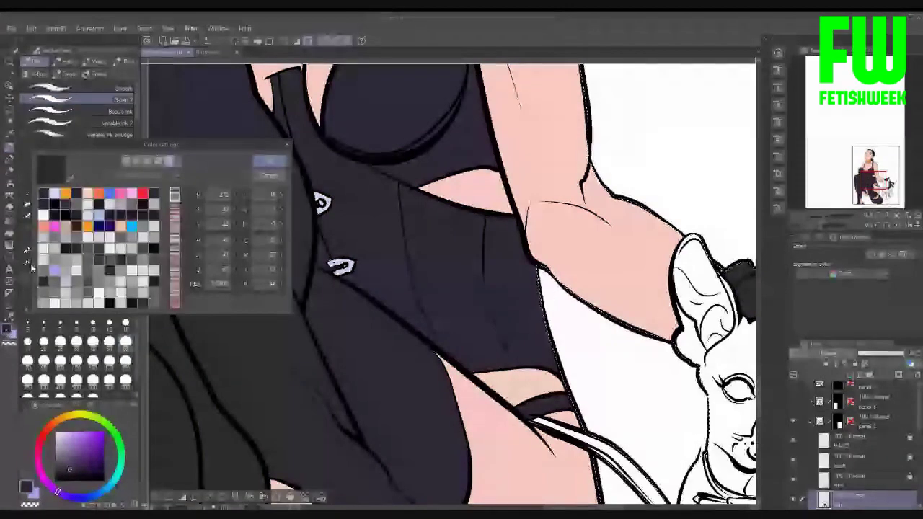
click(55, 192)
click(269, 160)
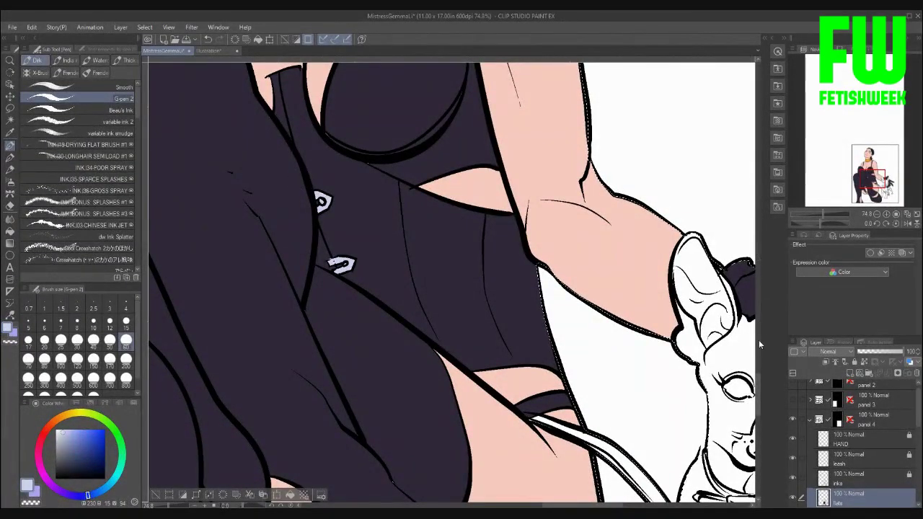
mouse_move(759, 382)
mouse_down()
mouse_move(765, 424)
mouse_move(766, 391)
mouse_up()
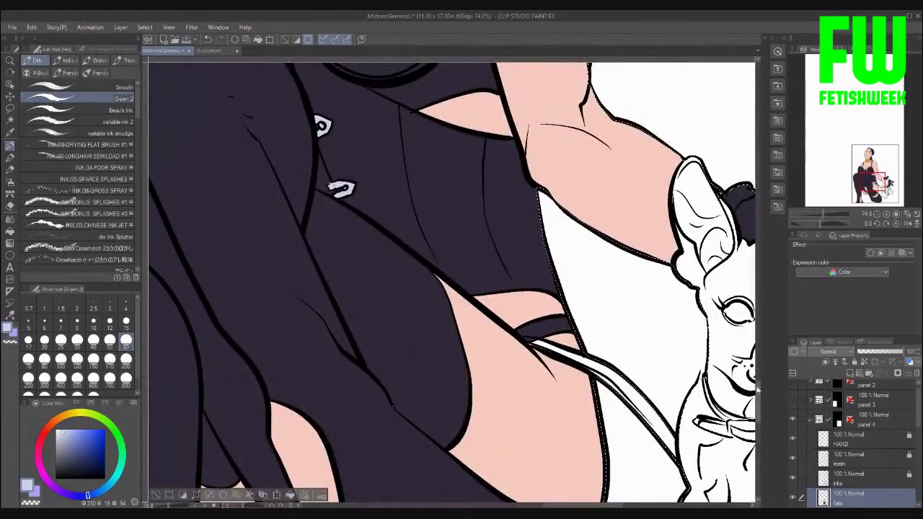
drag(586, 508, 634, 507)
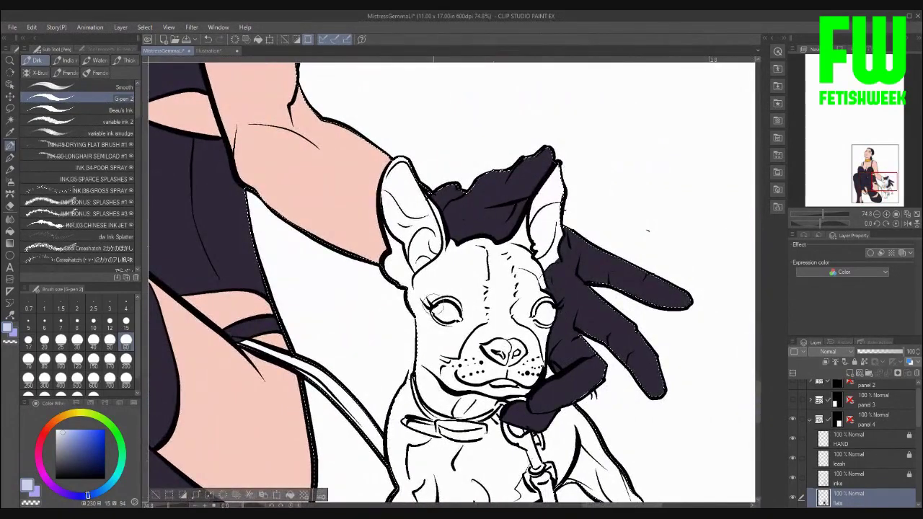
mouse_move(433, 306)
mouse_down()
mouse_move(451, 318)
mouse_move(437, 308)
mouse_move(447, 307)
mouse_move(455, 319)
mouse_move(440, 318)
mouse_move(449, 320)
mouse_move(439, 315)
mouse_move(461, 314)
mouse_move(447, 314)
mouse_up()
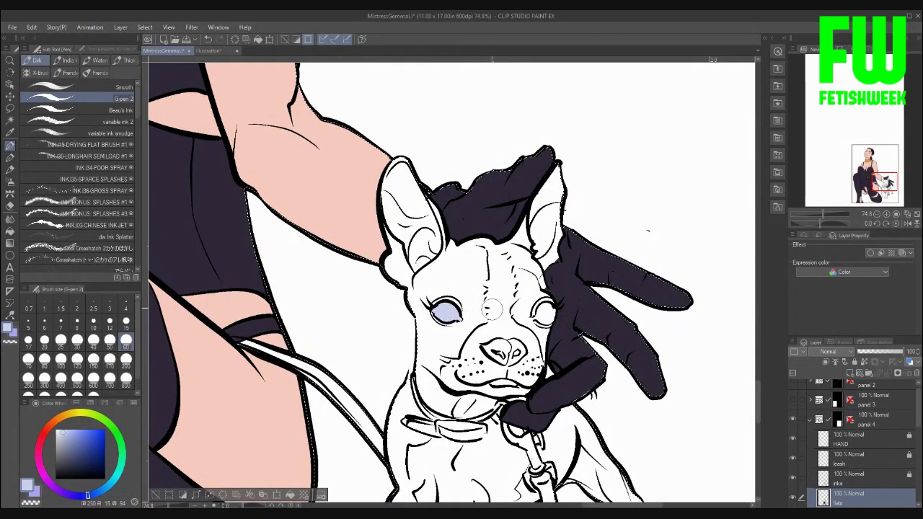
mouse_move(547, 309)
mouse_down()
mouse_move(539, 320)
mouse_move(553, 319)
mouse_move(554, 309)
mouse_move(546, 321)
mouse_move(542, 307)
mouse_move(547, 321)
mouse_move(552, 314)
mouse_up()
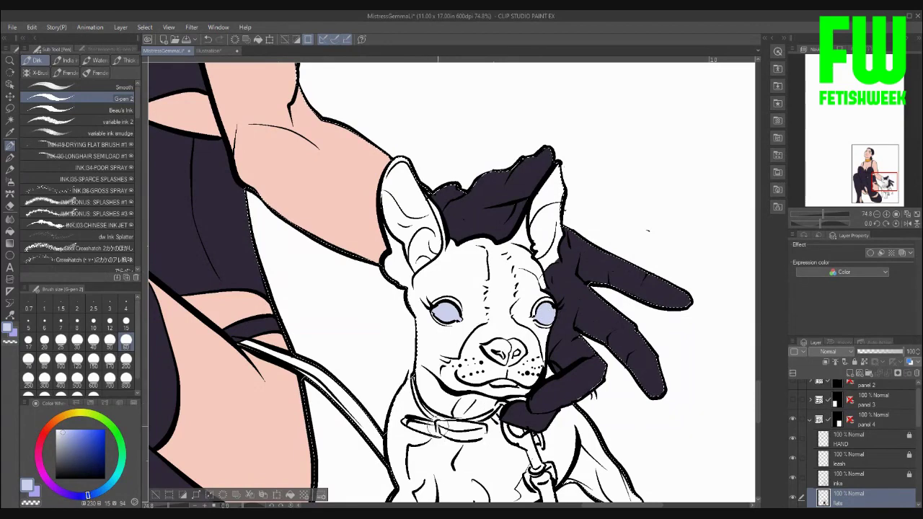
Paint the dog's collar plate and the metal leash clasp below the gloved hand with the pale eye colour
mouse_move(434, 427)
mouse_down()
mouse_move(486, 435)
mouse_move(451, 427)
mouse_move(460, 420)
mouse_move(495, 428)
mouse_move(508, 400)
mouse_up()
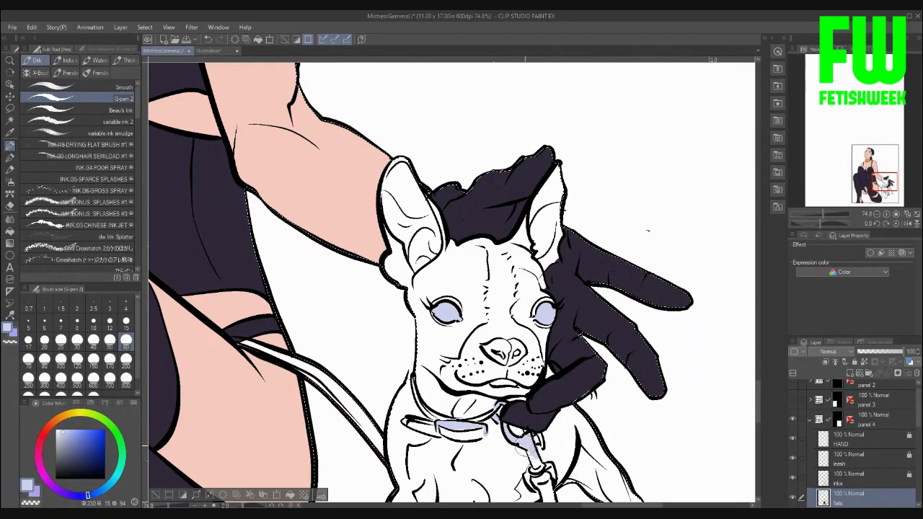
drag(531, 460, 538, 469)
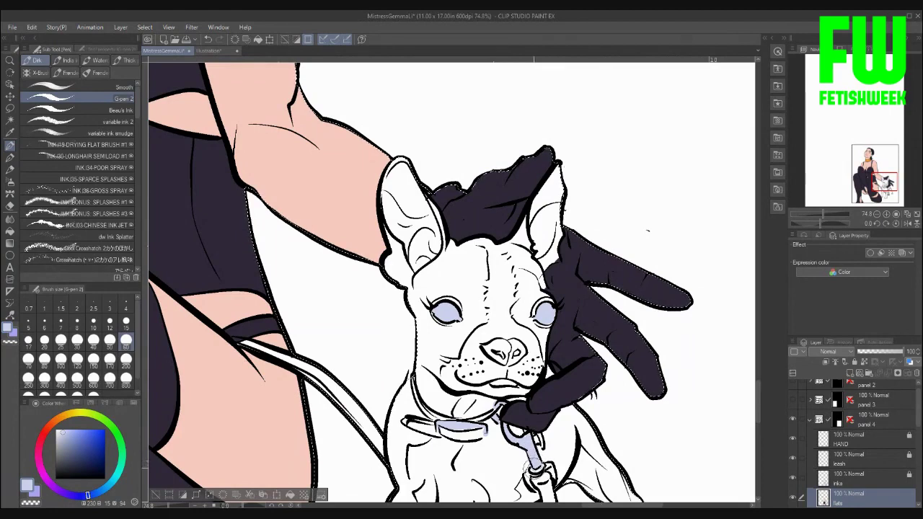
drag(534, 467, 539, 470)
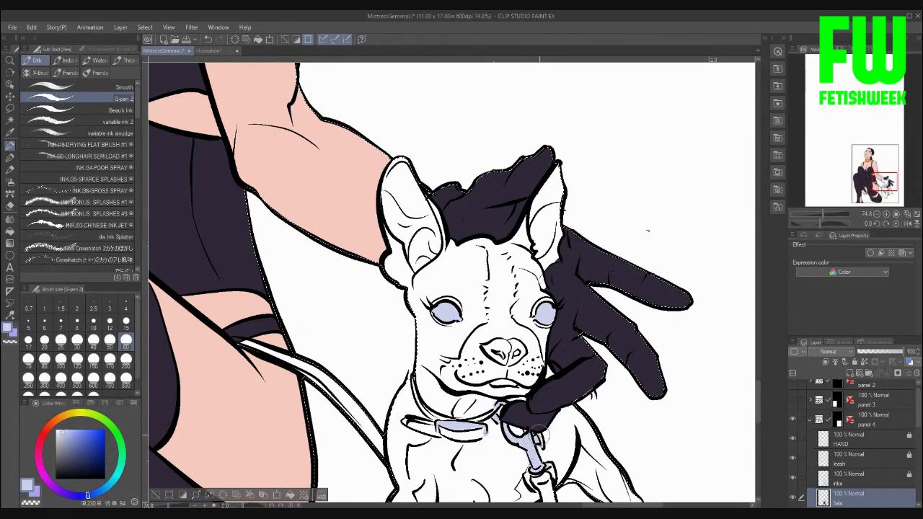
scroll(760, 391, down, 5)
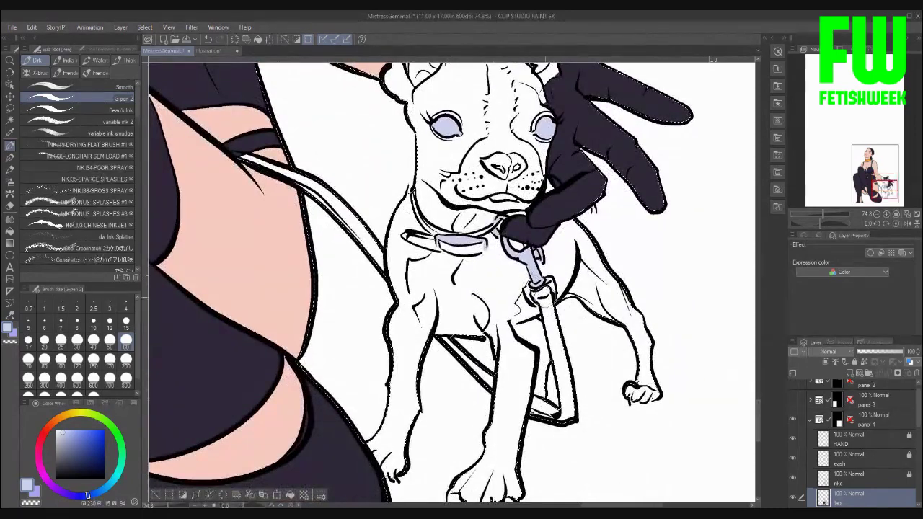
mouse_move(570, 378)
mouse_down()
mouse_move(572, 413)
mouse_move(546, 404)
mouse_up()
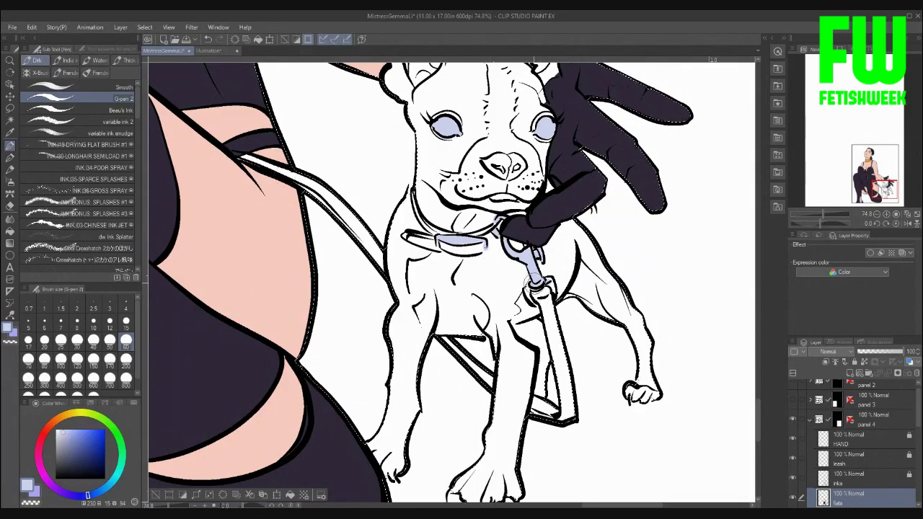
mouse_move(525, 281)
mouse_down()
mouse_move(520, 304)
mouse_move(530, 292)
mouse_up()
drag(757, 413, 759, 399)
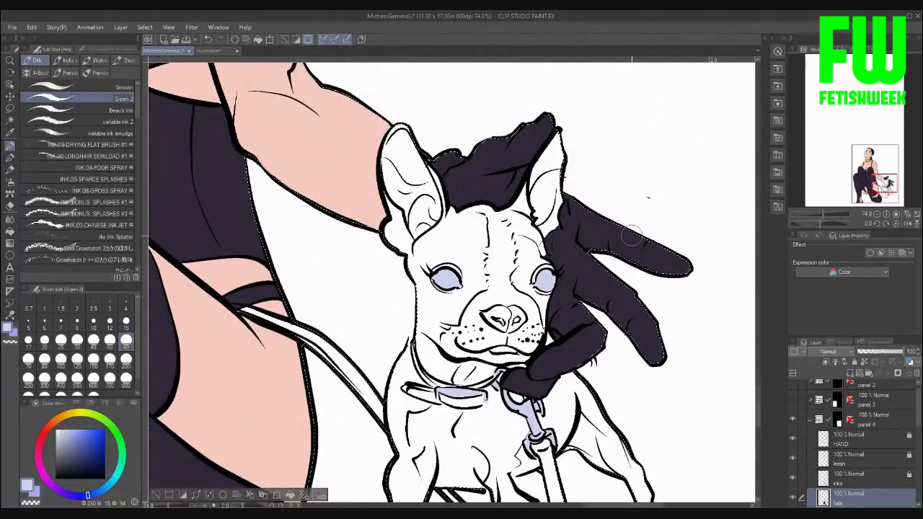
Pick up the Dog colour from the Illustration colour key and fill the dog's ear beside the woman's forearm, including its inner folds
click(211, 52)
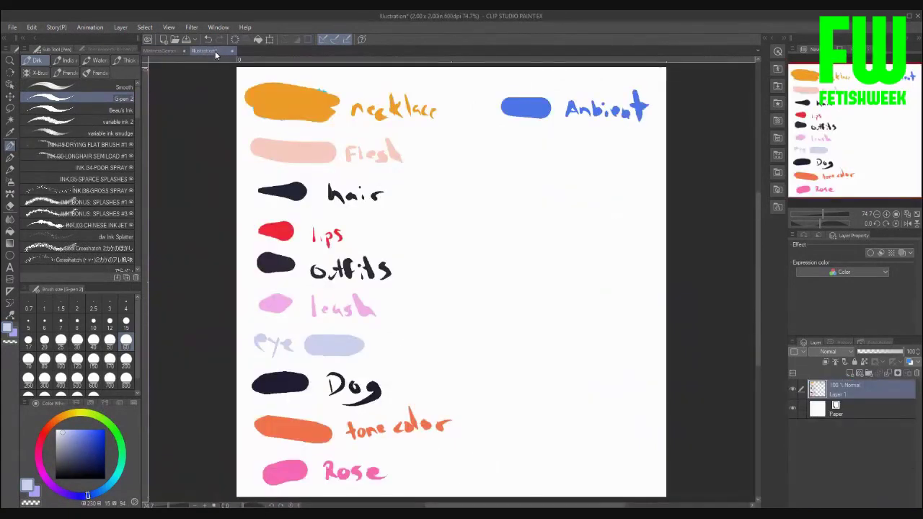
click(9, 329)
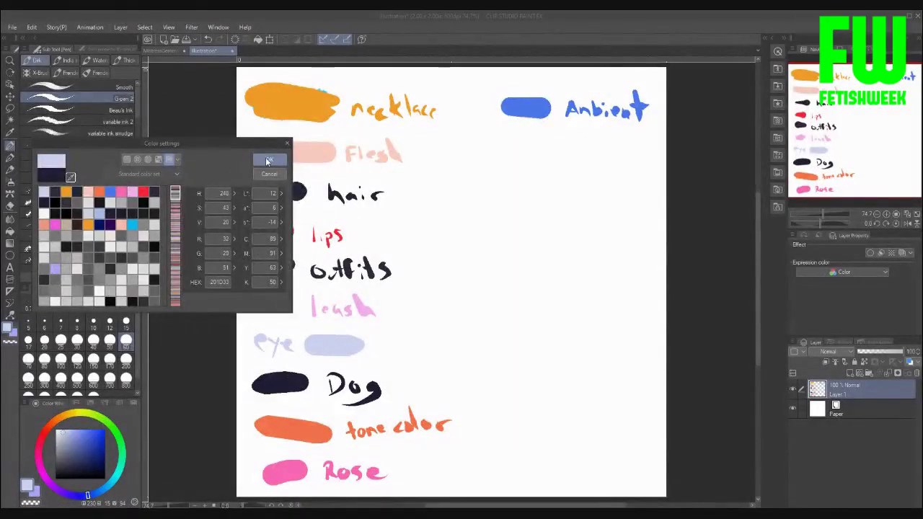
click(267, 160)
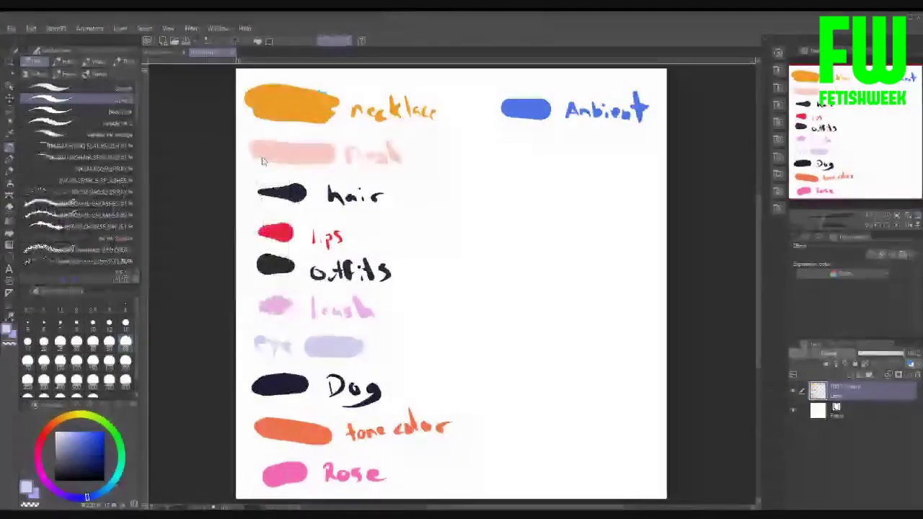
click(163, 49)
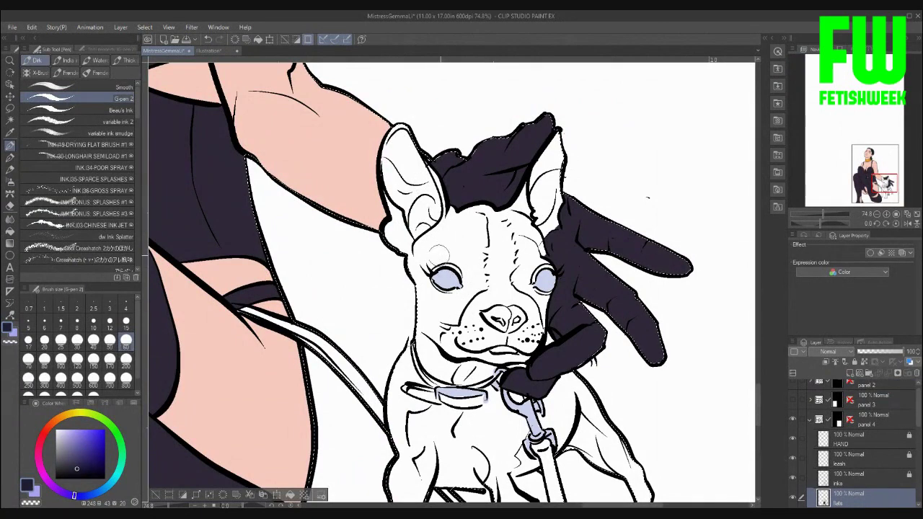
click(10, 231)
click(413, 163)
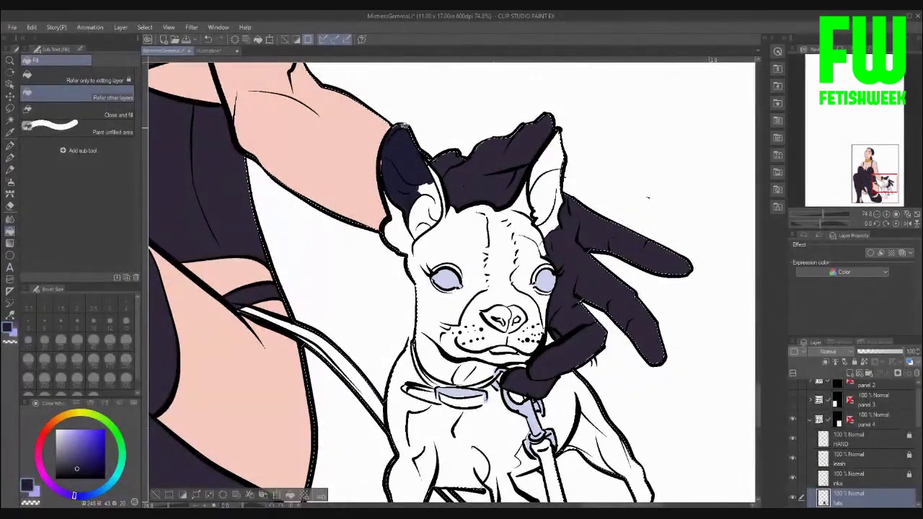
click(441, 186)
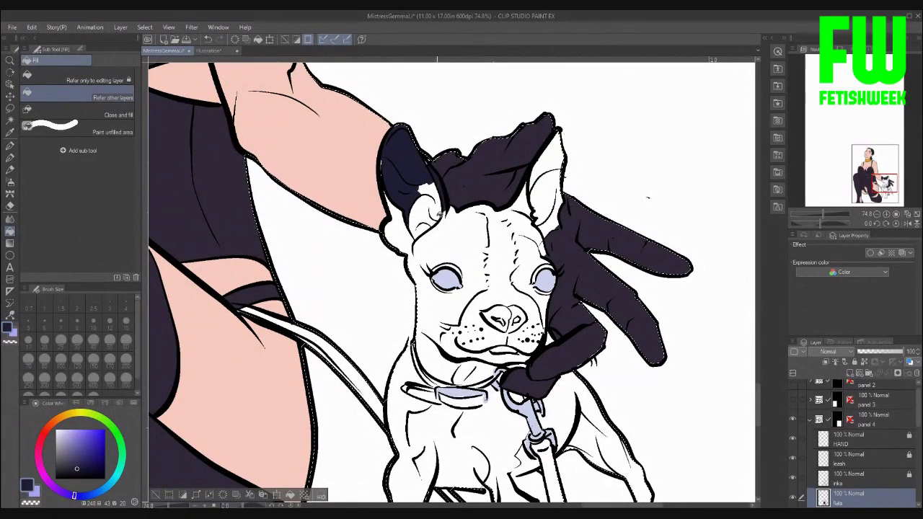
click(433, 192)
click(429, 206)
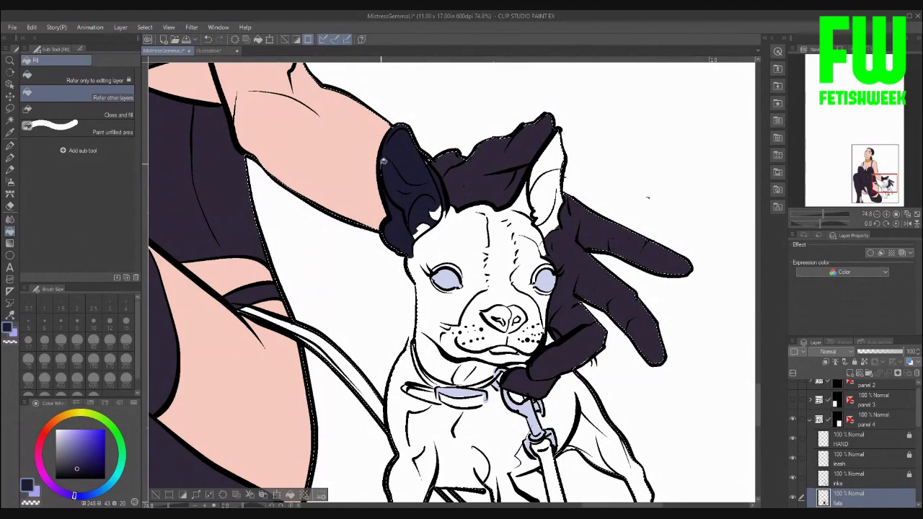
Fill the dog's face, muzzle, nose and other ear with the dog colour, including the gaps around the eye
click(449, 246)
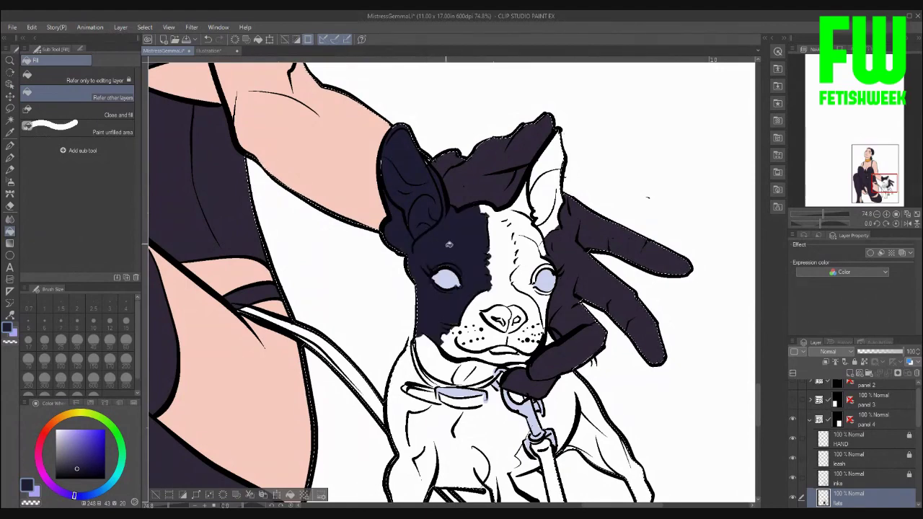
click(500, 237)
click(523, 201)
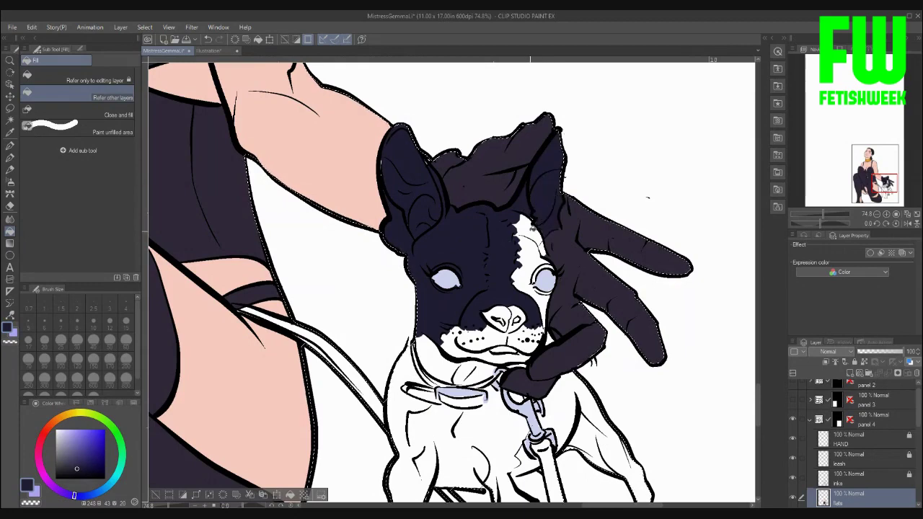
drag(531, 228, 541, 306)
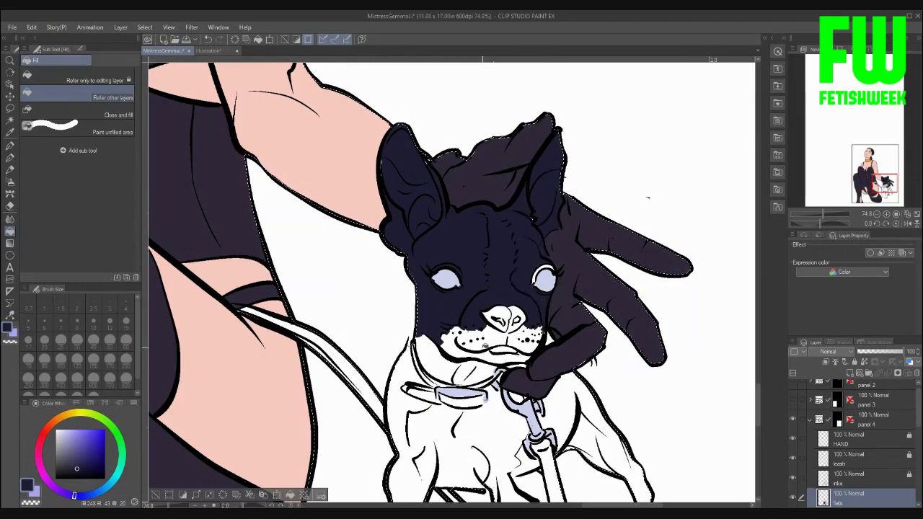
mouse_move(490, 336)
mouse_down()
mouse_move(454, 346)
mouse_move(505, 359)
mouse_move(503, 346)
mouse_move(527, 345)
mouse_move(524, 336)
mouse_move(537, 332)
mouse_move(518, 339)
mouse_move(503, 324)
mouse_up()
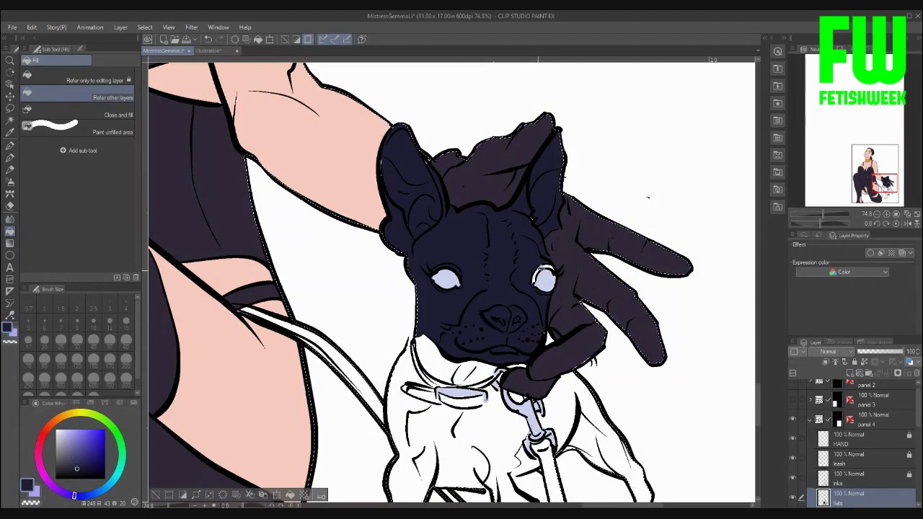
drag(544, 265, 552, 279)
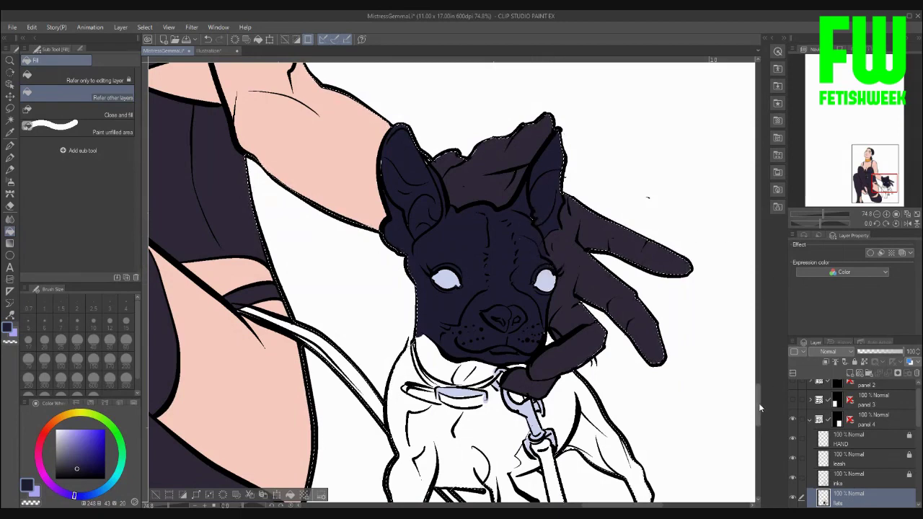
Fill the dog's neck, chest, front legs and hind leg with the dog colour, leaving the collar and leash uncoloured
scroll(758, 409, down, 5)
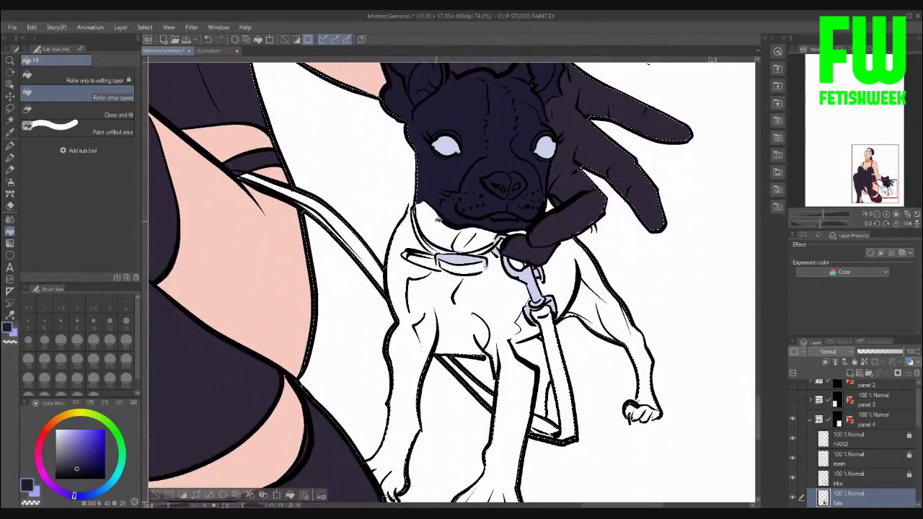
mouse_move(439, 218)
mouse_down()
mouse_move(456, 240)
mouse_move(481, 238)
mouse_move(490, 269)
mouse_up()
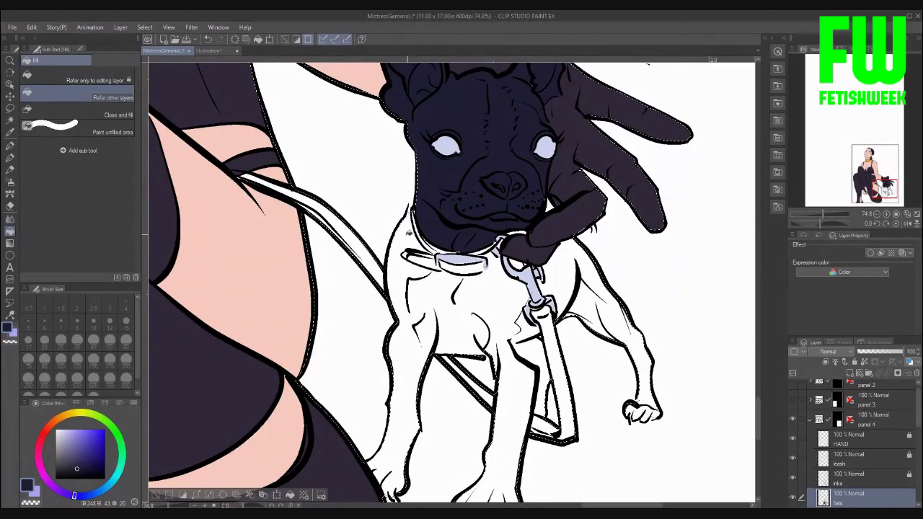
drag(408, 232, 416, 244)
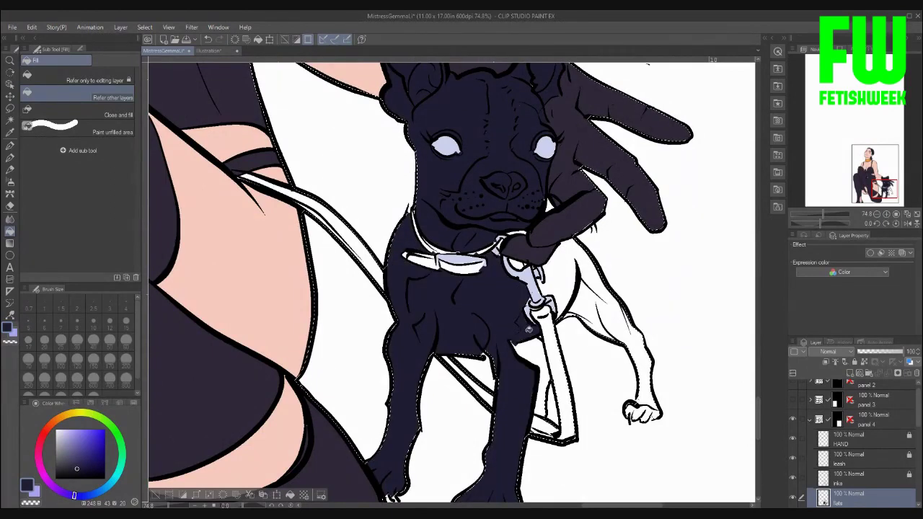
drag(557, 281, 603, 284)
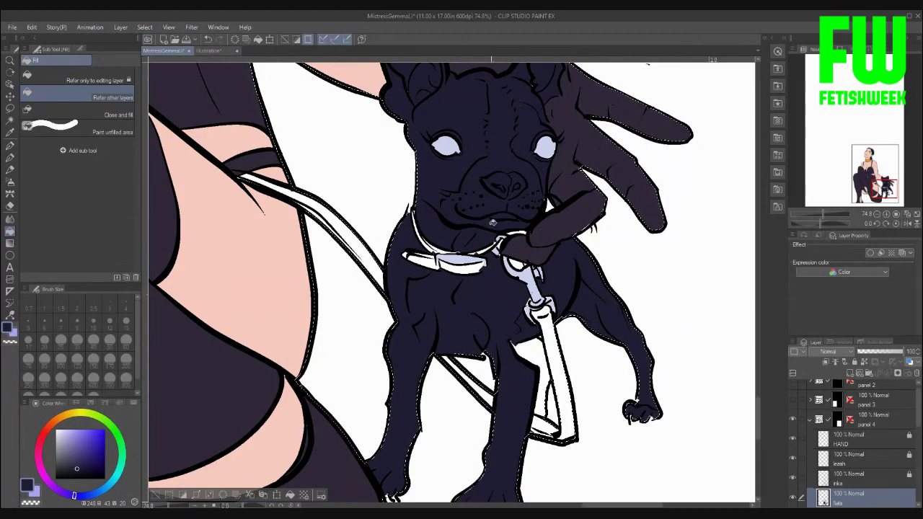
Touch up the remaining uncoloured gaps along the dog's ears, body edges and paws with the G-pen in the dog colour
click(11, 146)
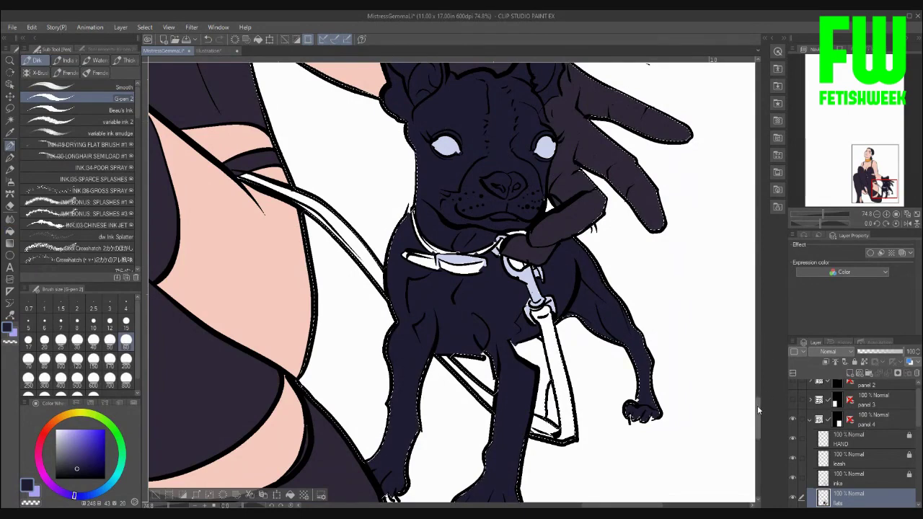
drag(758, 405, 758, 391)
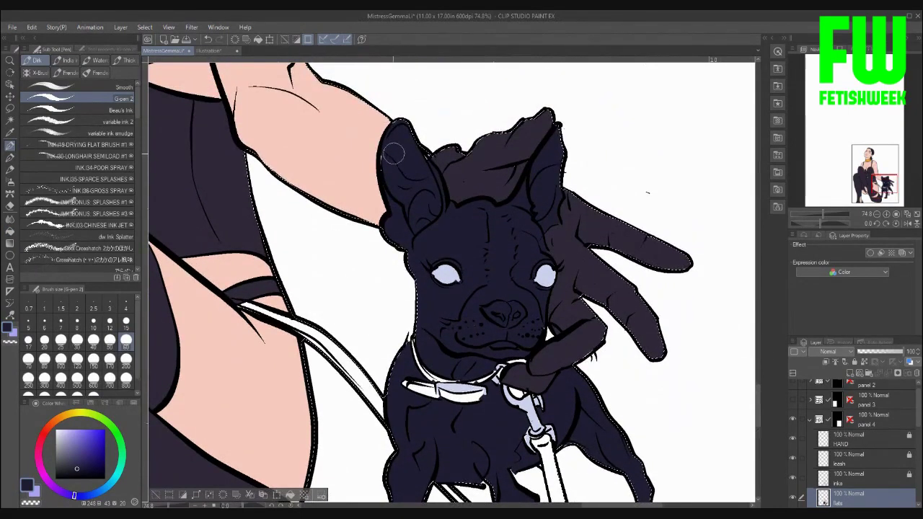
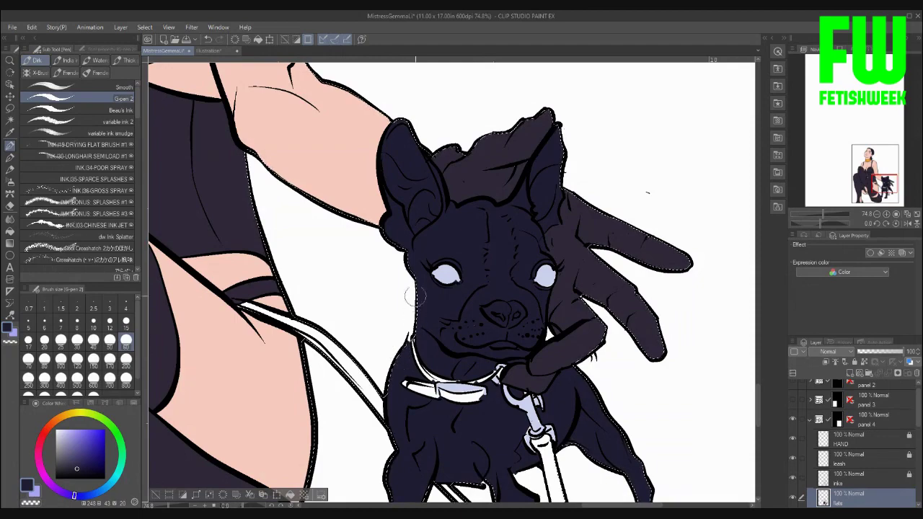
drag(758, 395, 759, 410)
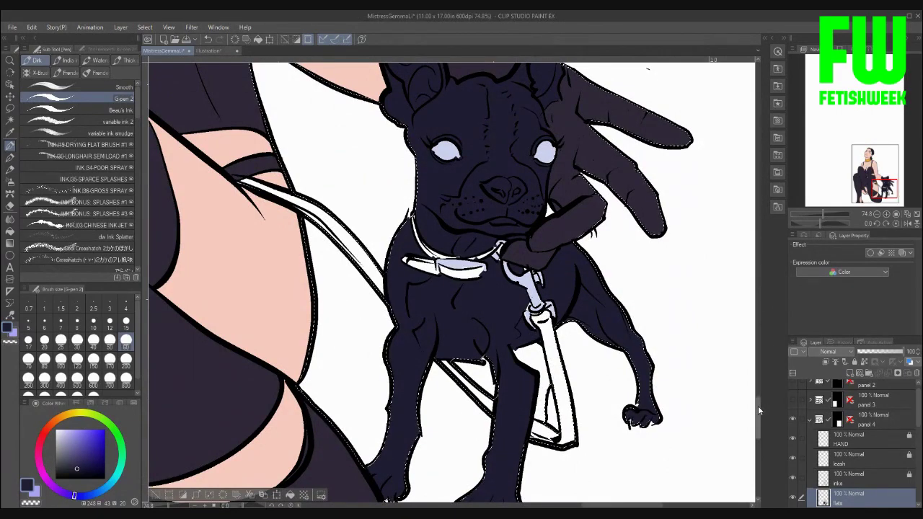
scroll(758, 406, down, 3)
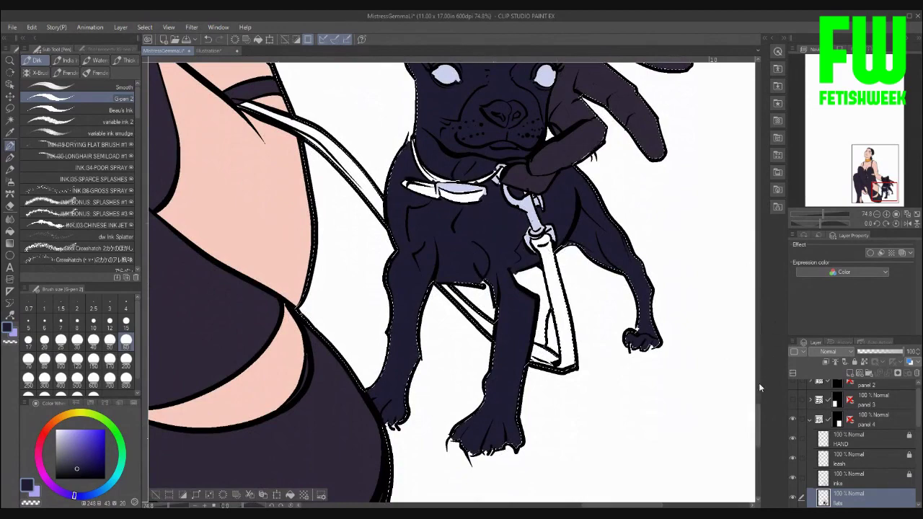
drag(758, 412, 756, 395)
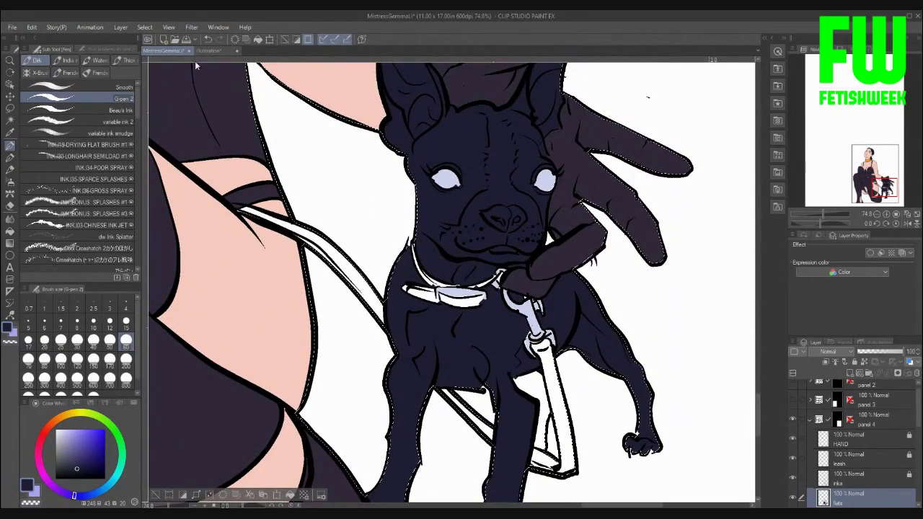
Pick up the leash pink from the Illustration colour key and colour the leash from the woman's thigh to the clasp
click(211, 50)
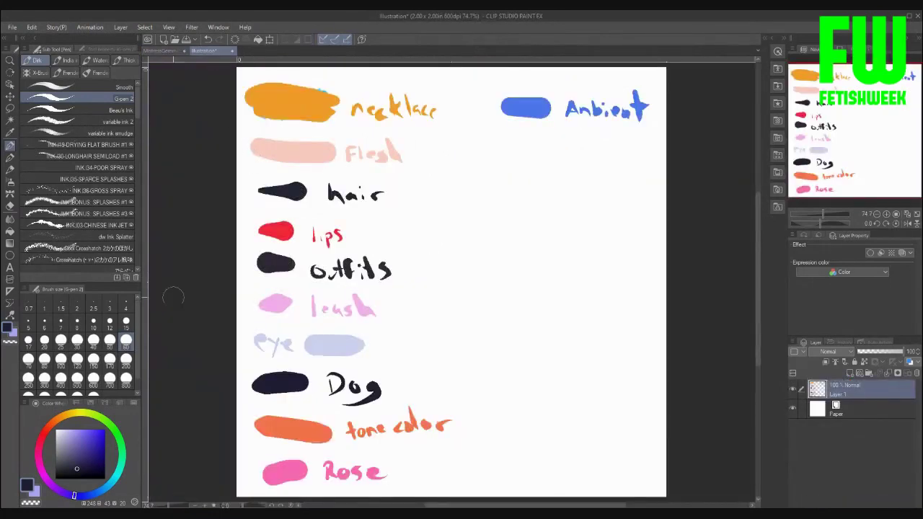
click(7, 329)
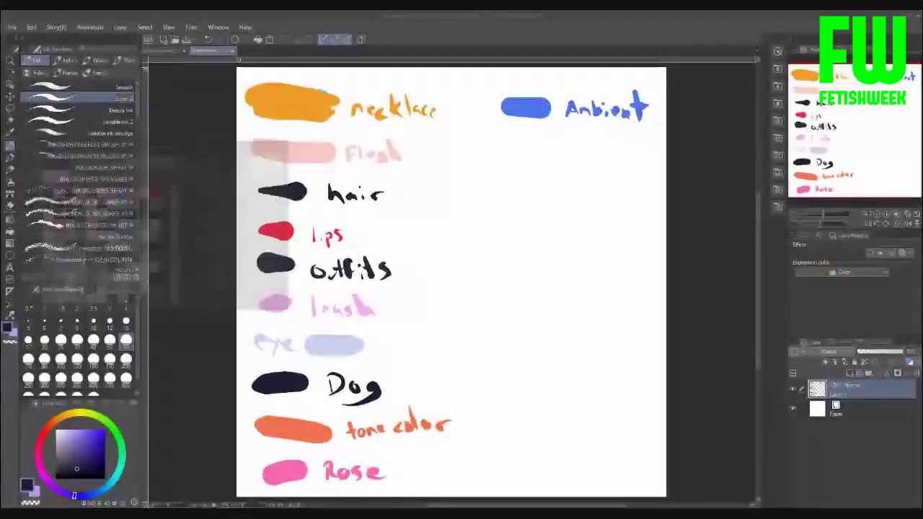
click(168, 51)
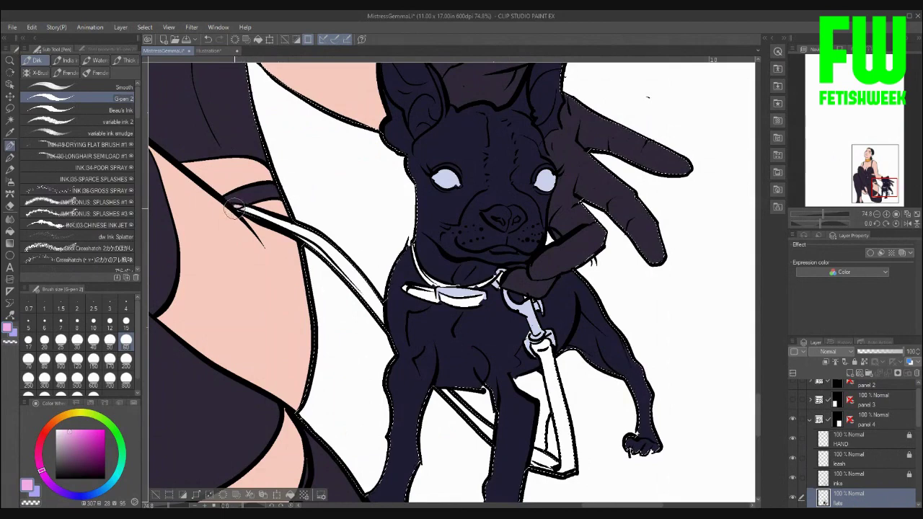
drag(240, 211, 258, 216)
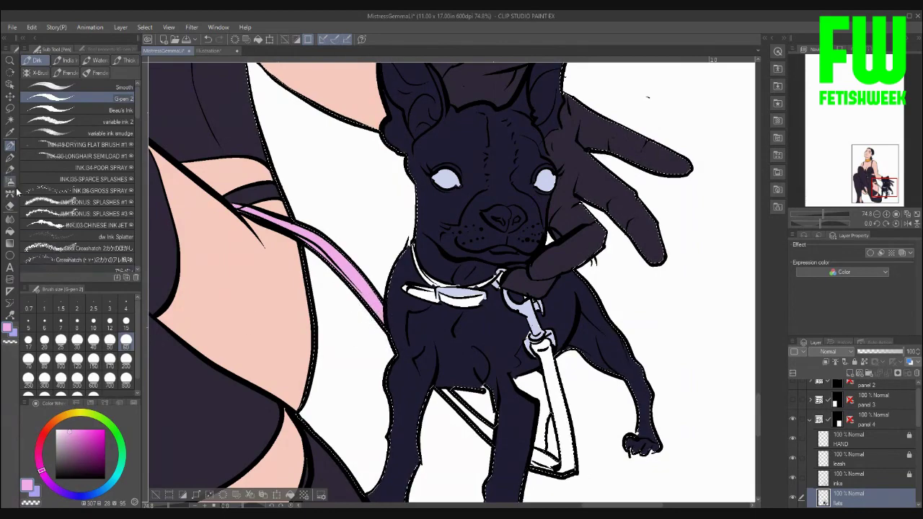
click(10, 232)
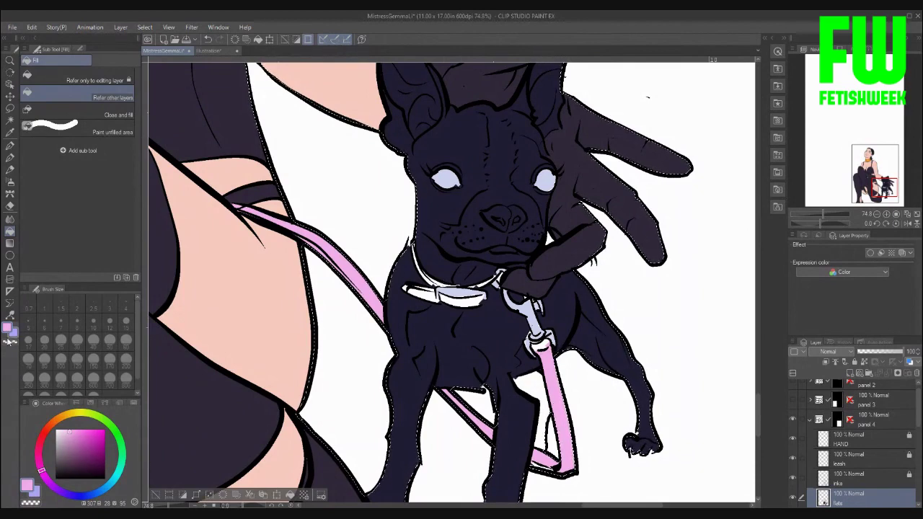
Switch back to the dark dog colour and paint the white gaps beside the dog's front leg and at the leash clasp
double_click(6, 330)
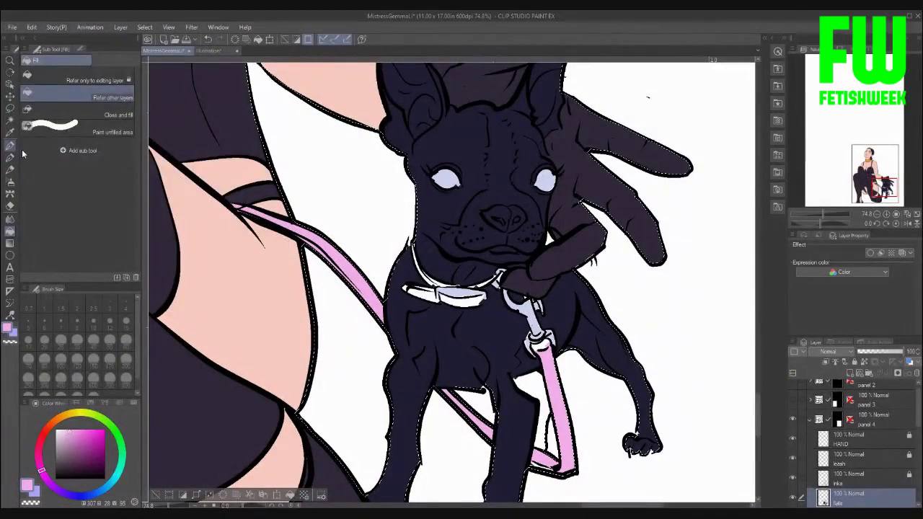
click(9, 144)
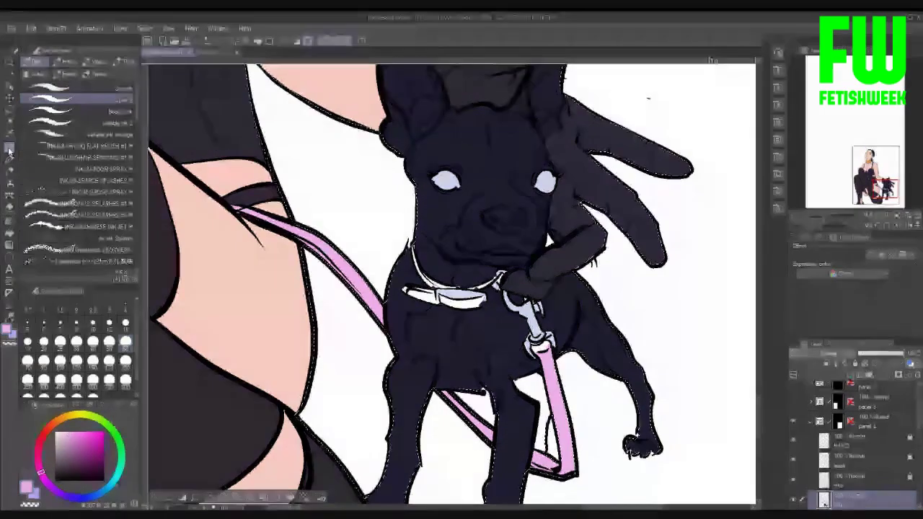
click(7, 329)
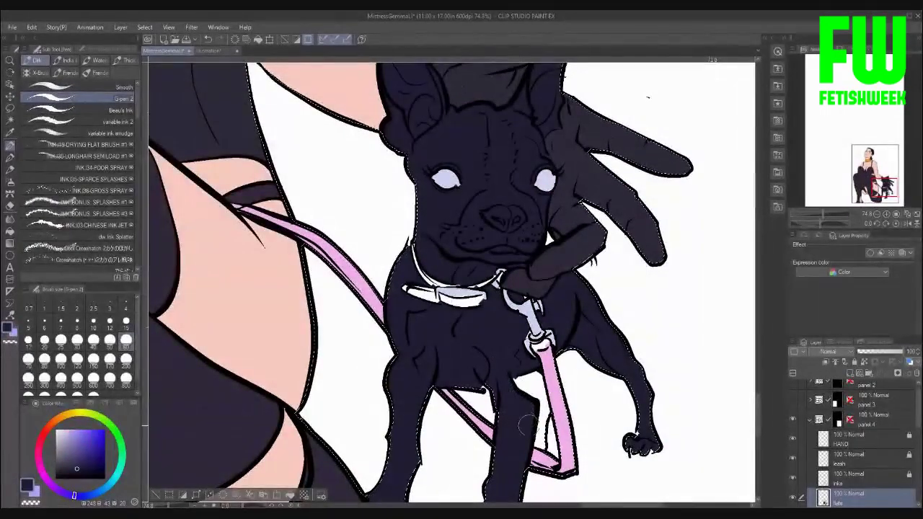
drag(527, 425, 549, 433)
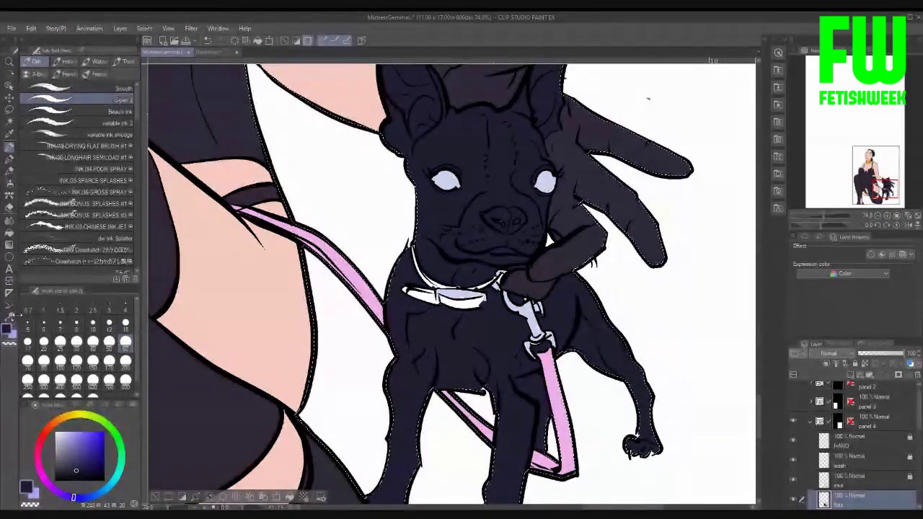
Paint the dog's collar around its pale plate with the leash pink, and set the drawing colour back to the pale eye colour
click(8, 329)
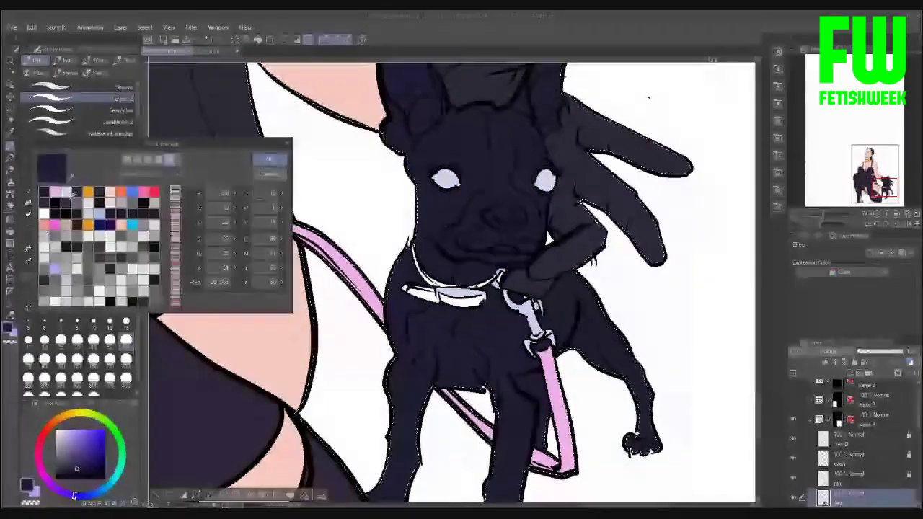
click(56, 192)
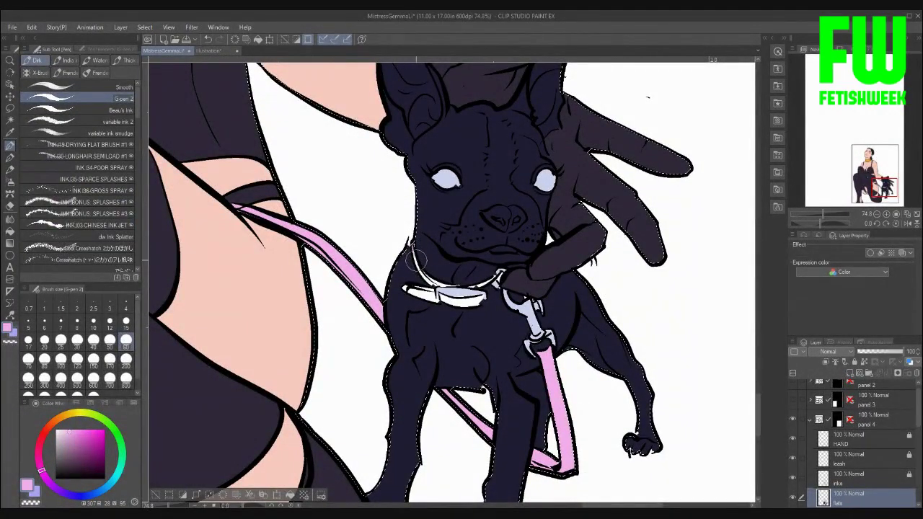
mouse_move(411, 244)
mouse_down()
mouse_move(427, 275)
mouse_move(445, 277)
mouse_up()
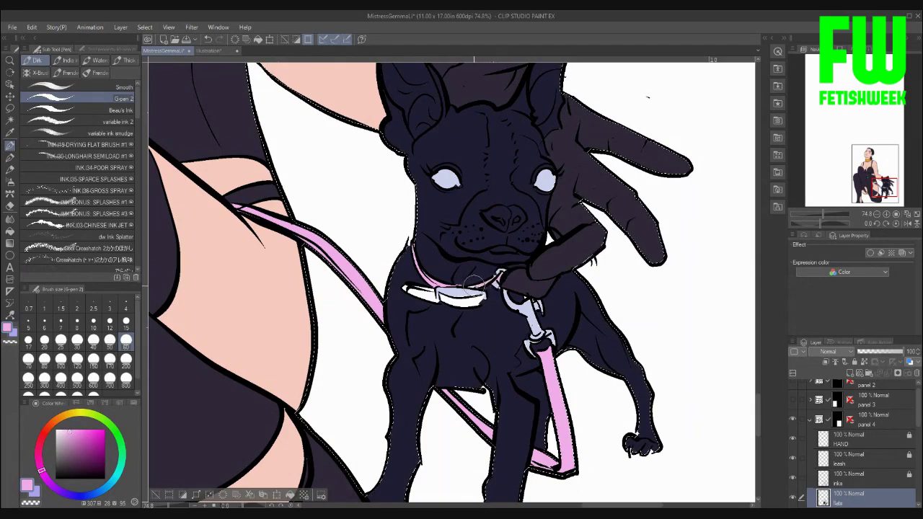
mouse_move(473, 283)
mouse_down()
mouse_move(443, 296)
mouse_move(407, 288)
mouse_move(429, 290)
mouse_move(433, 303)
mouse_move(405, 286)
mouse_up()
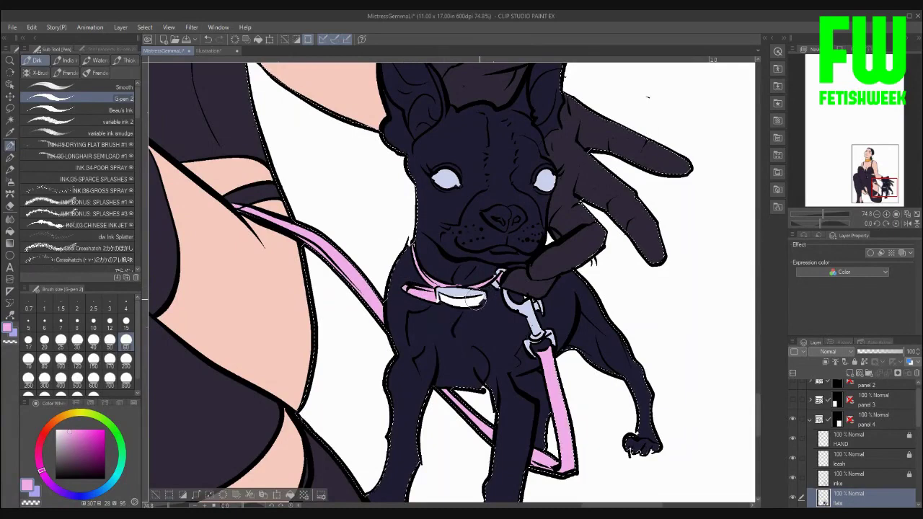
mouse_move(474, 303)
mouse_down()
mouse_move(439, 299)
mouse_move(477, 305)
mouse_move(485, 297)
mouse_move(444, 300)
mouse_move(465, 306)
mouse_move(486, 299)
mouse_move(441, 299)
mouse_move(493, 299)
mouse_move(504, 276)
mouse_move(496, 289)
mouse_move(479, 285)
mouse_move(490, 277)
mouse_move(489, 299)
mouse_up()
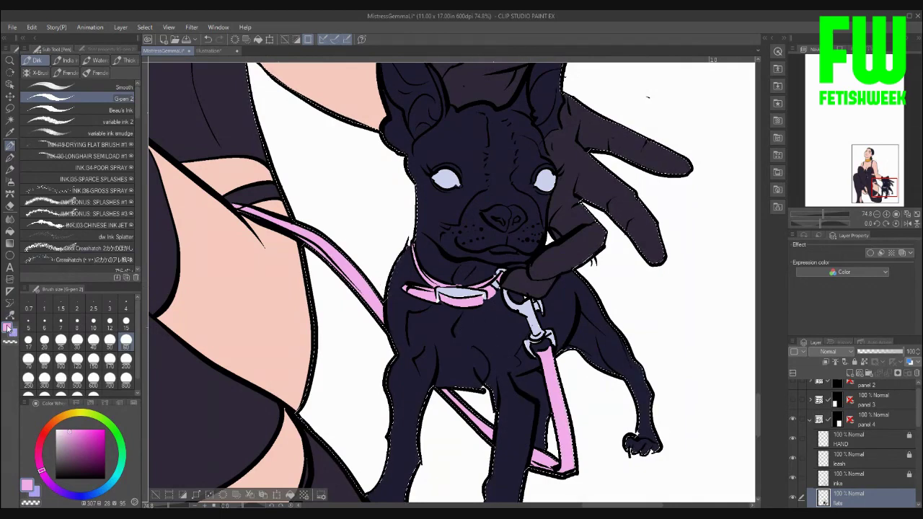
click(7, 327)
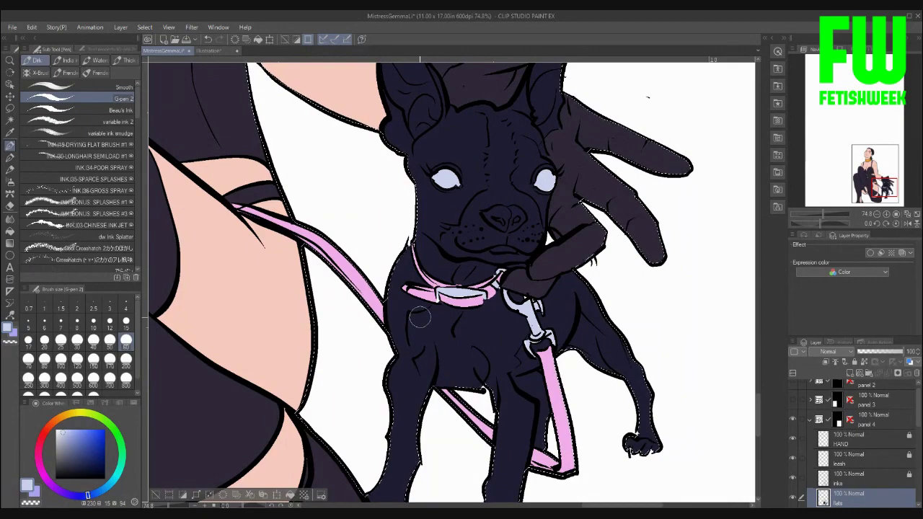
Pick up the red lips colour from the Illustration colour key for the woman's face in panel 4
scroll(421, 317, down, 6)
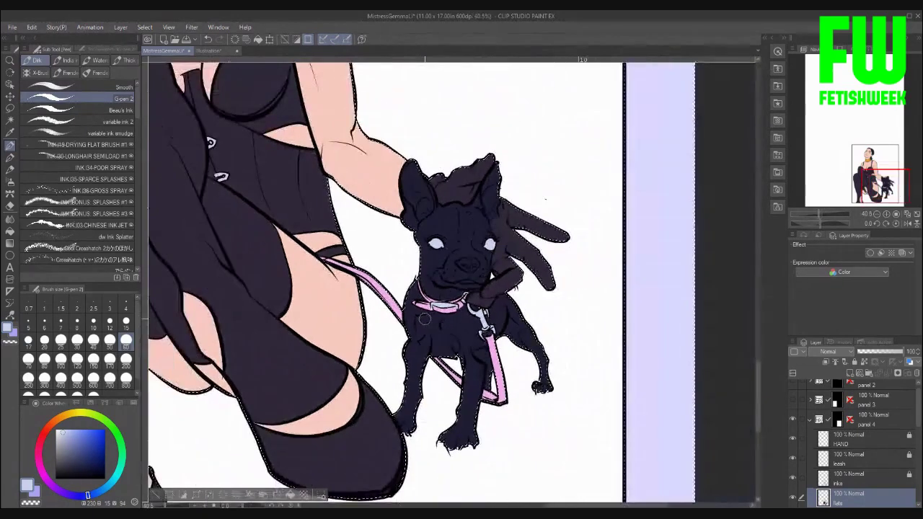
scroll(421, 317, down, 4)
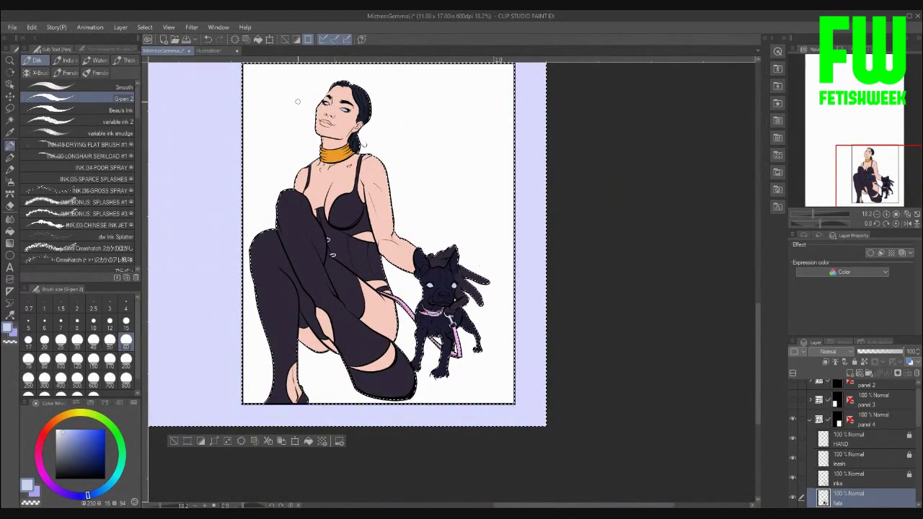
scroll(295, 99, up, 2)
scroll(295, 99, up, 3)
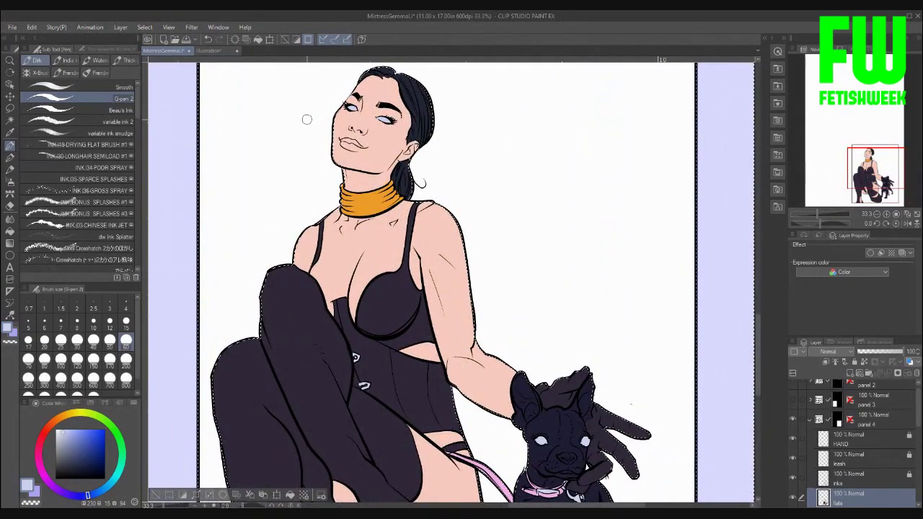
click(209, 51)
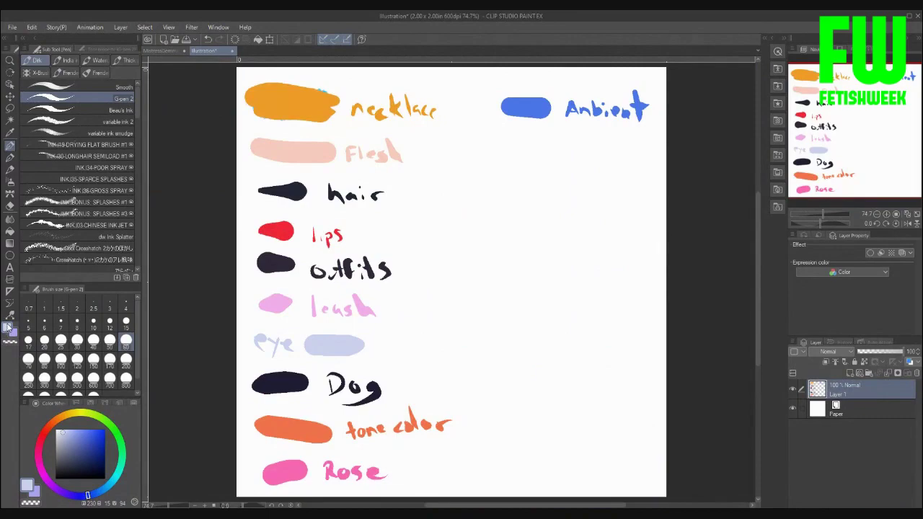
click(7, 327)
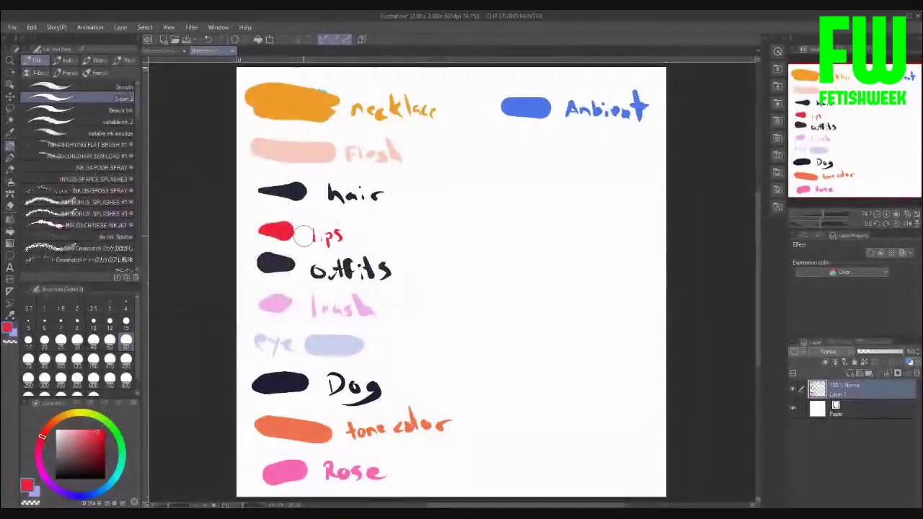
click(165, 50)
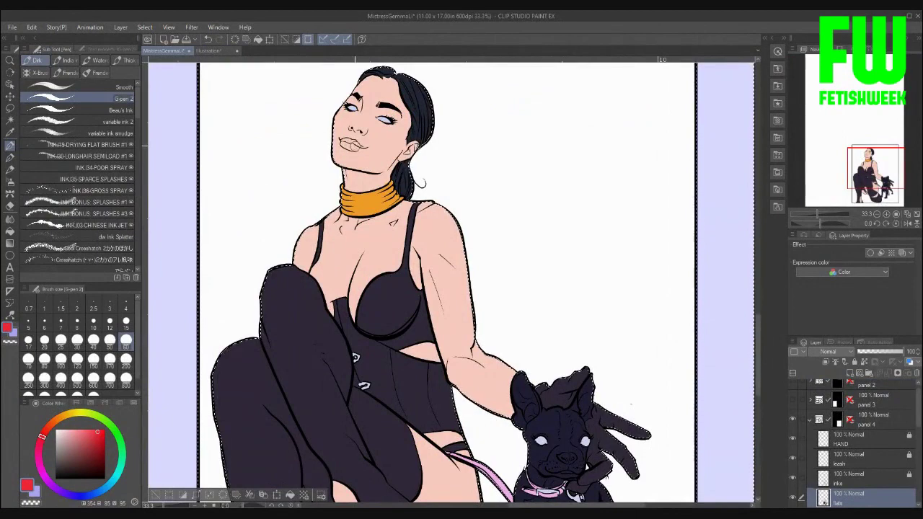
Paint the woman's upper and lower lips red out to the corners of the mouth
drag(346, 142, 356, 149)
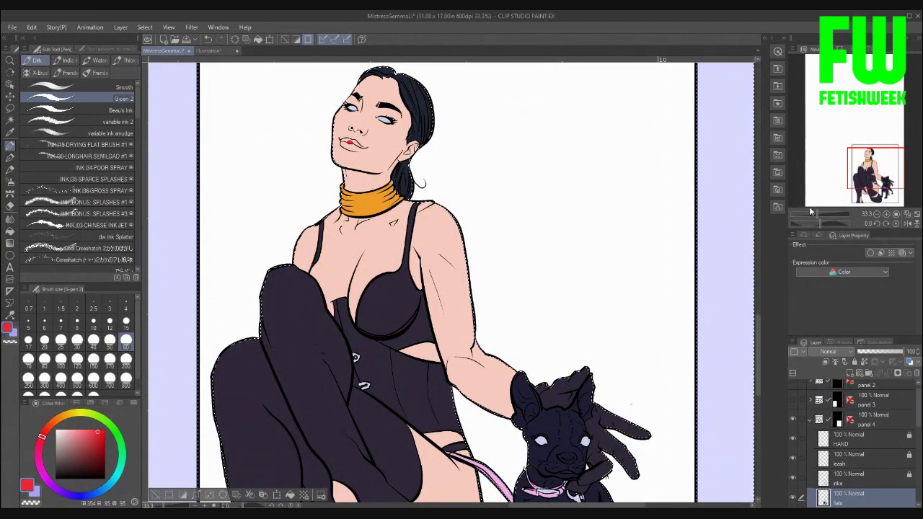
drag(817, 213, 823, 218)
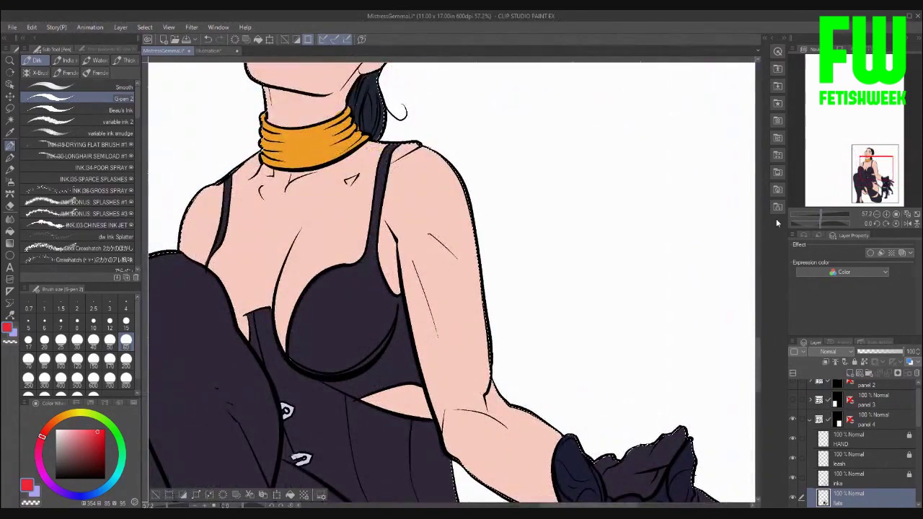
drag(757, 362, 758, 339)
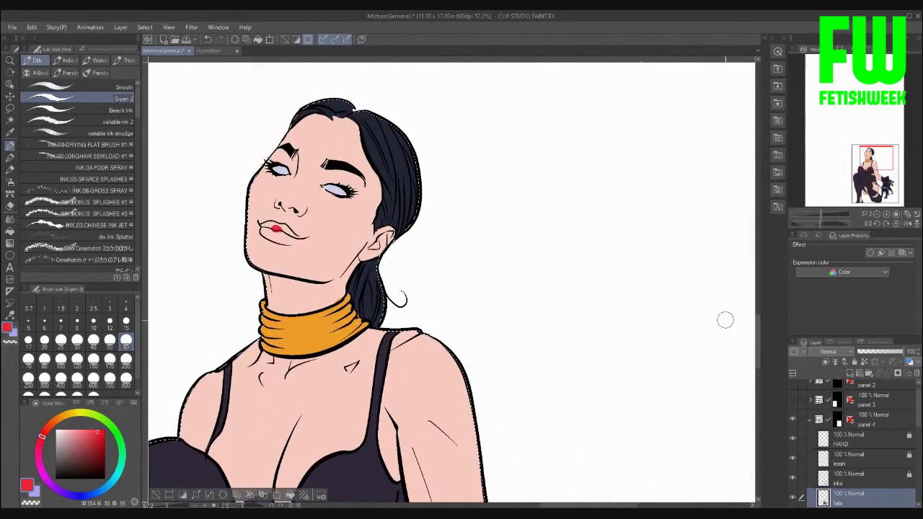
drag(275, 228, 261, 227)
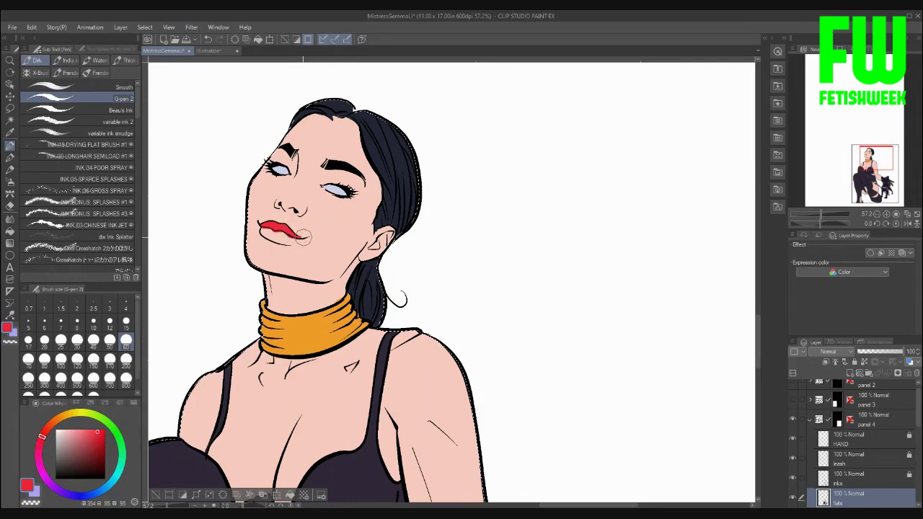
drag(303, 236, 312, 235)
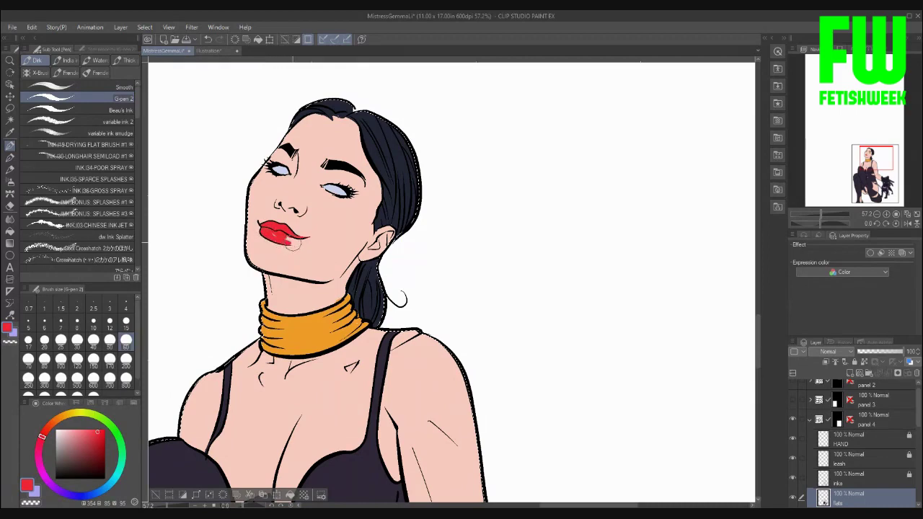
mouse_move(297, 241)
mouse_down()
mouse_move(309, 238)
mouse_move(301, 244)
mouse_move(296, 232)
mouse_move(300, 242)
mouse_up()
Set the drawing colour to the flesh swatch and clean up the skin around the edge of the woman's lips
click(6, 329)
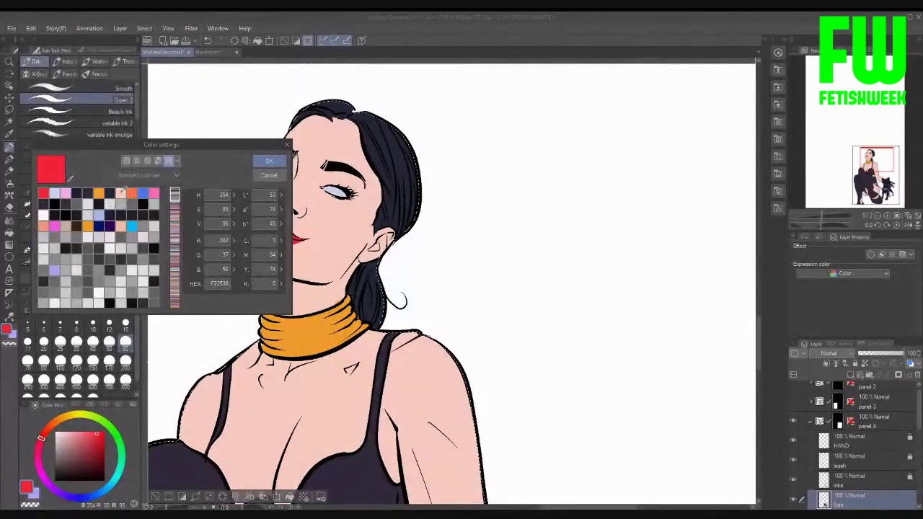
click(122, 192)
click(269, 161)
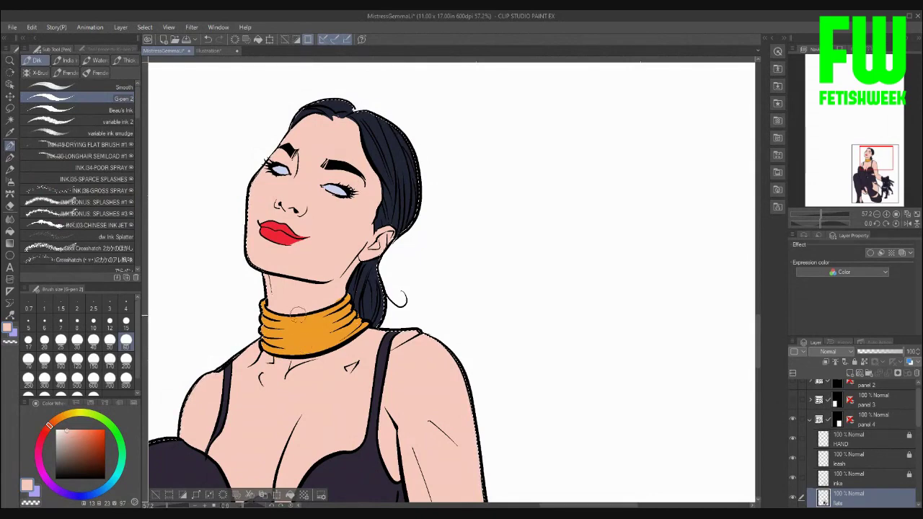
scroll(404, 296, down, 4)
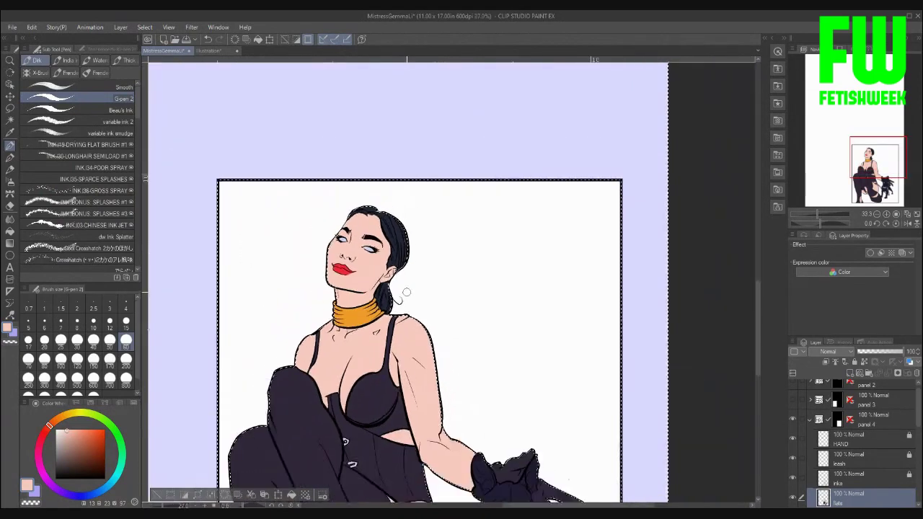
Bring the whole of panel 4 into view and save the comic page
scroll(407, 292, down, 1)
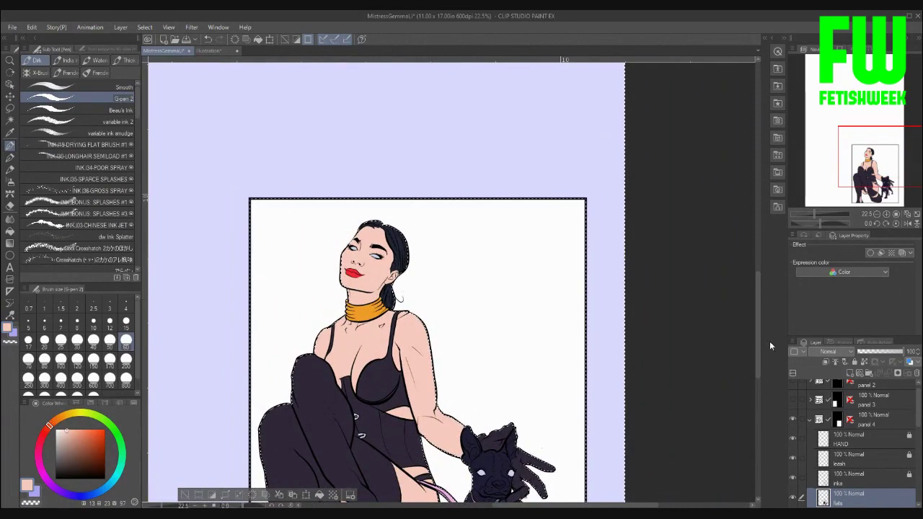
drag(758, 341, 760, 377)
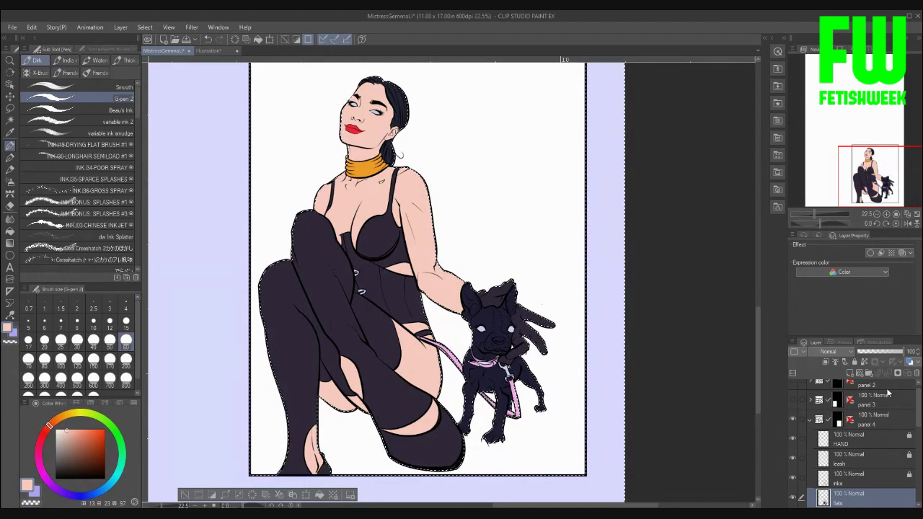
click(11, 26)
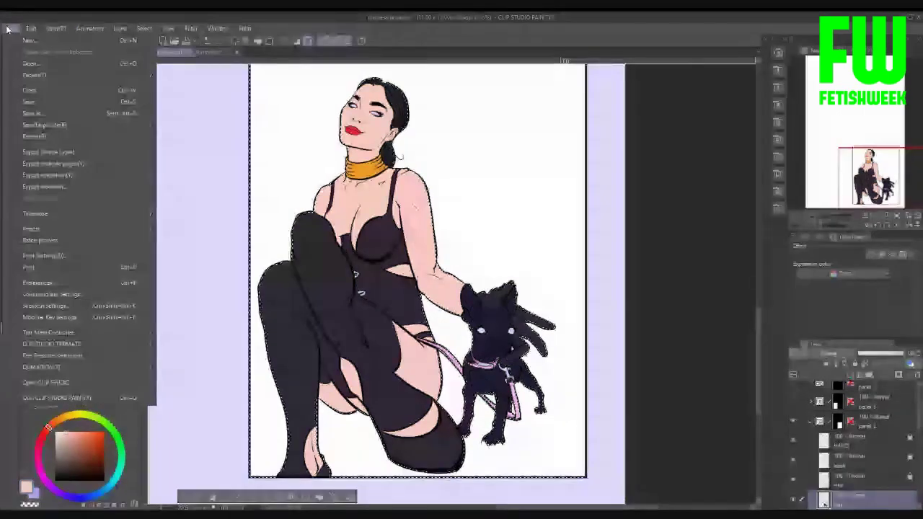
click(28, 101)
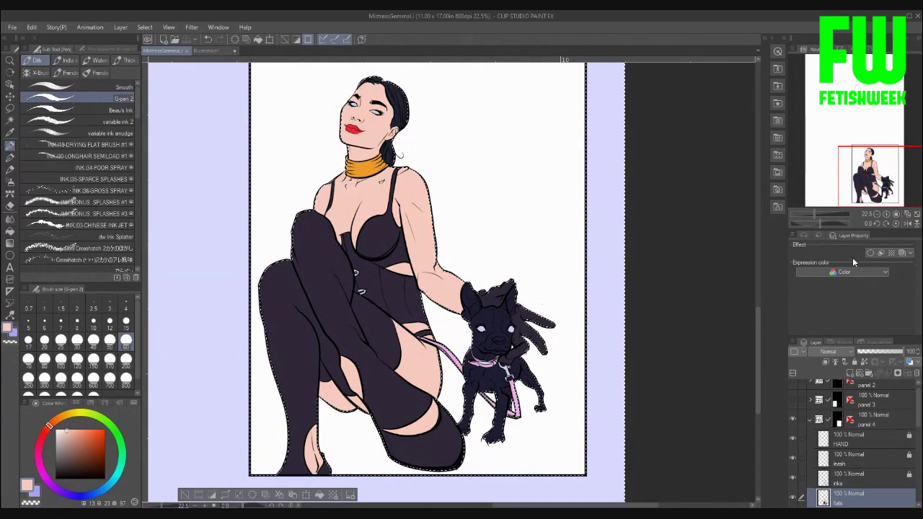
Set the flats layer of panel 4 to the Color blending mode and reduce its opacity to 71%
scroll(859, 404, down, 2)
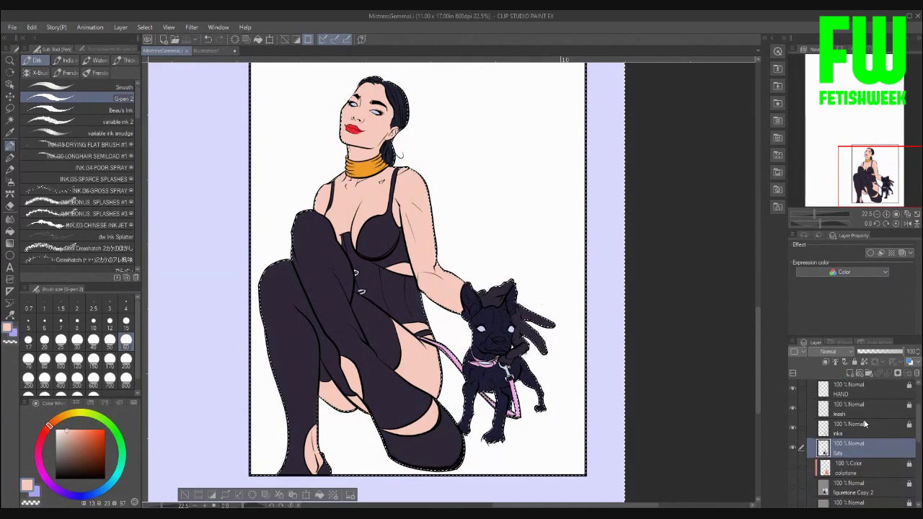
click(860, 468)
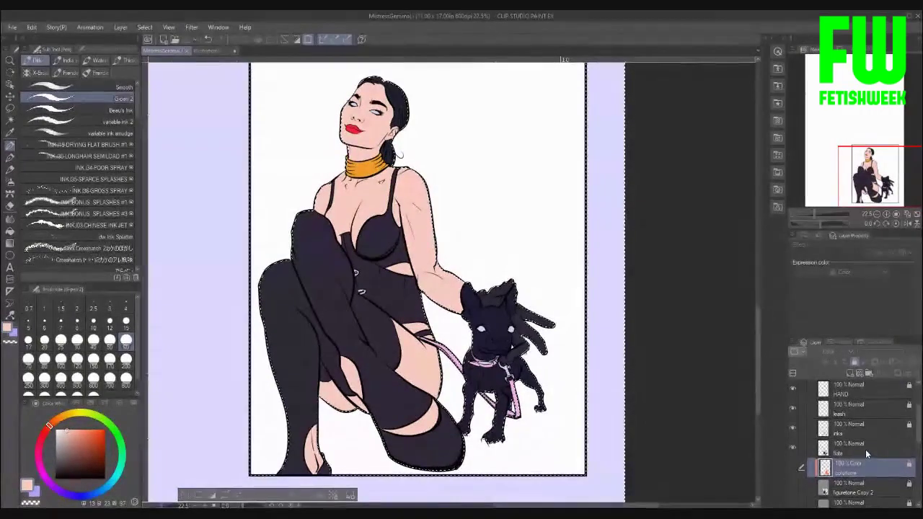
click(866, 449)
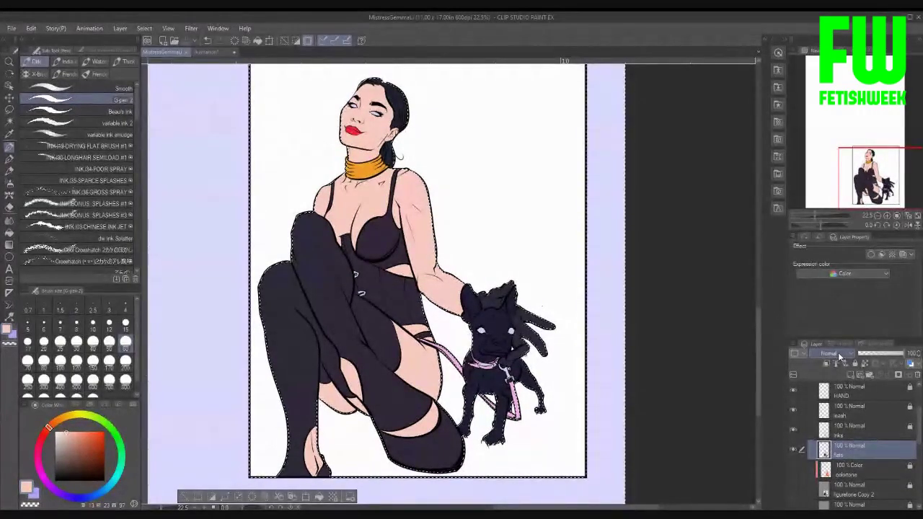
click(838, 352)
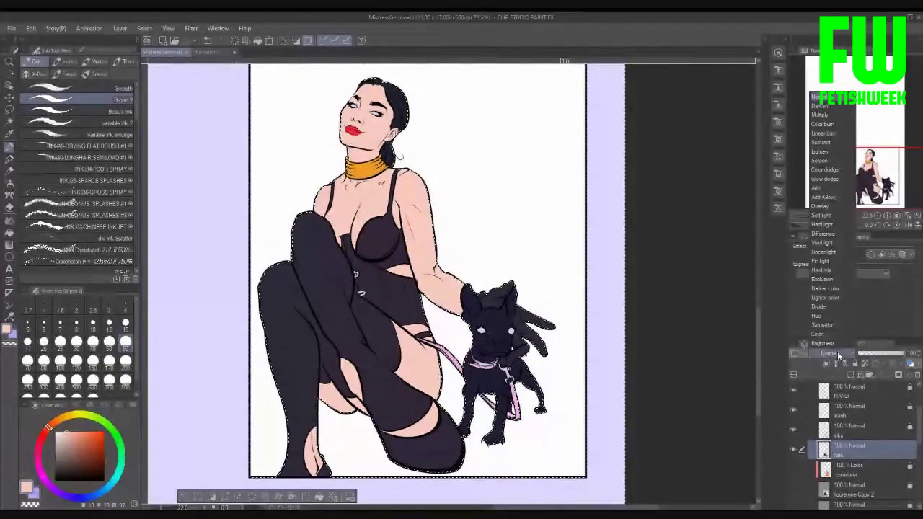
click(824, 335)
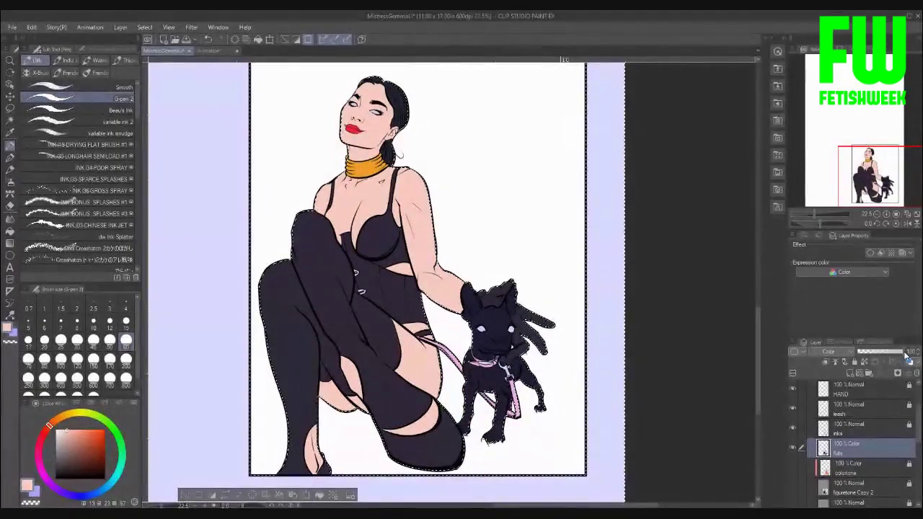
drag(907, 354, 891, 359)
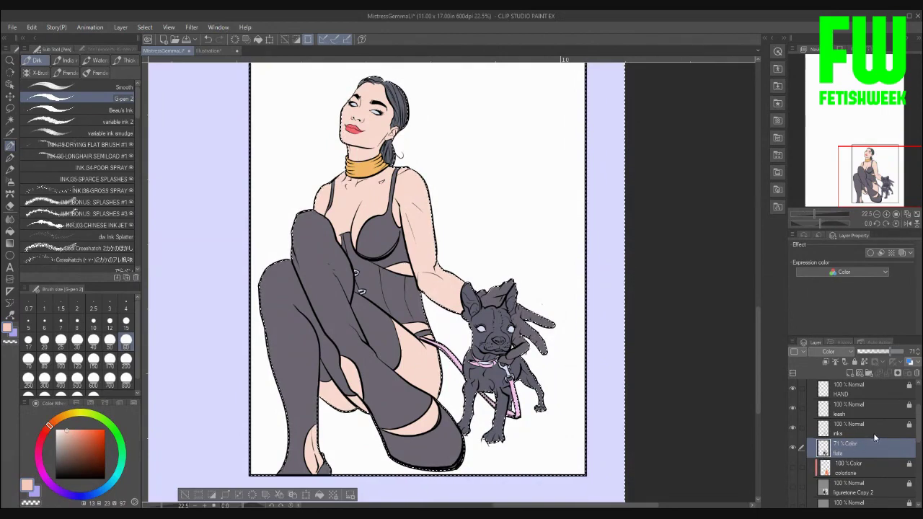
Show the colortone, figuretone Copy 2 and figuretone layers beneath the flats
scroll(874, 431, down, 1)
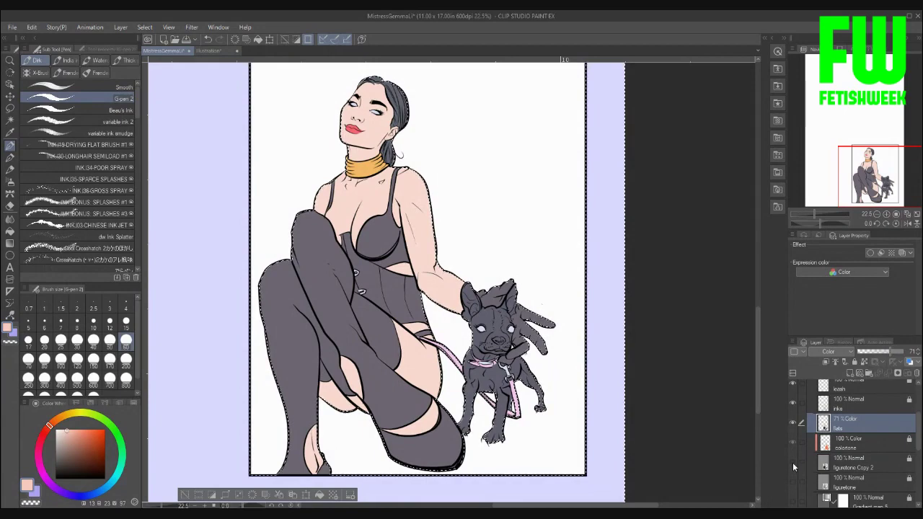
click(794, 466)
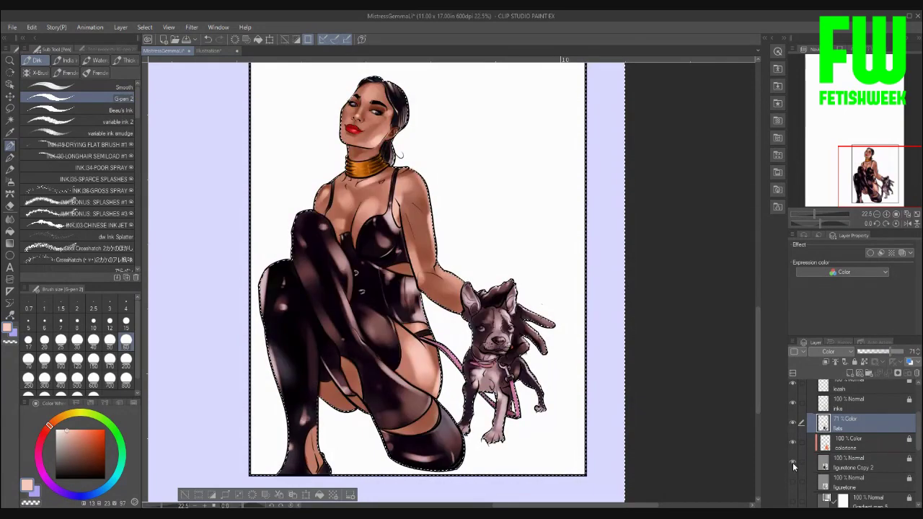
click(793, 482)
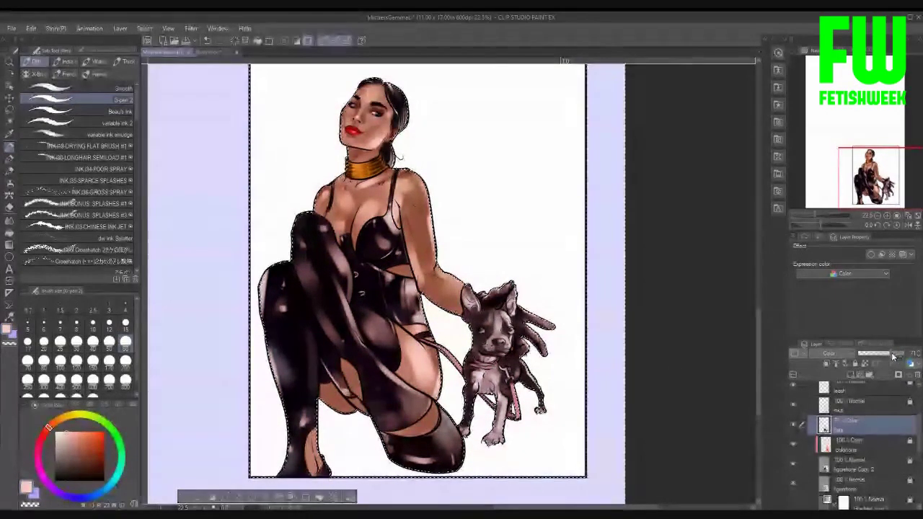
Fine-tune the opacity of the flats layer to 60% against the figure's grey tones
drag(893, 355, 881, 354)
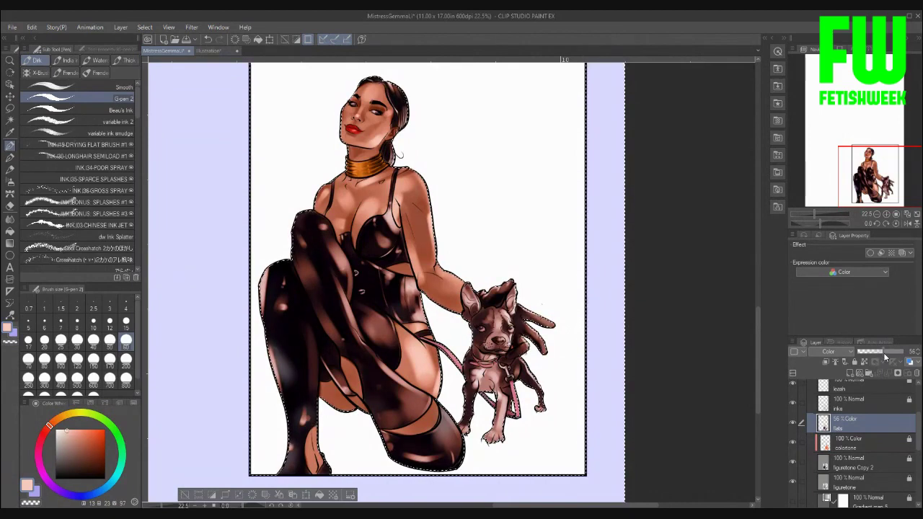
drag(885, 357, 886, 357)
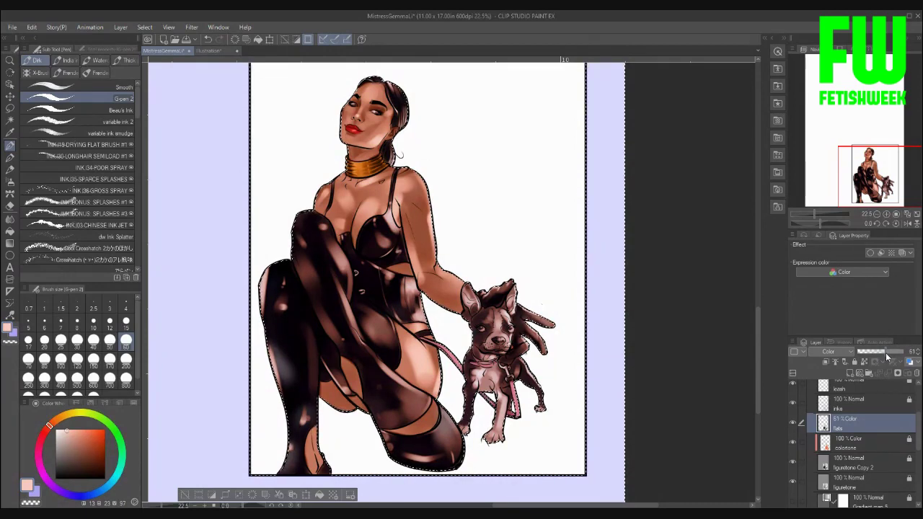
drag(886, 352, 897, 357)
drag(897, 358, 888, 357)
Lock the flats layer and show the backtone layer with its Gradient map 5 for the panel's background
click(856, 362)
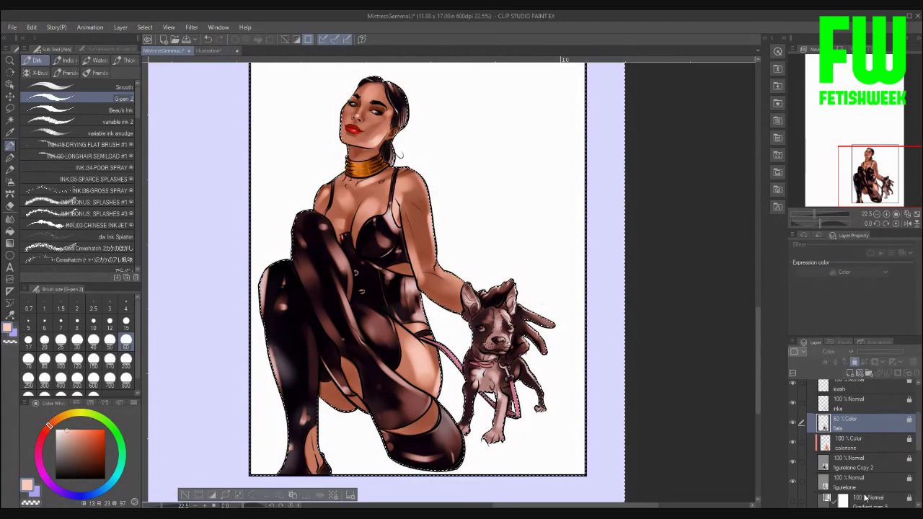
scroll(866, 487, down, 1)
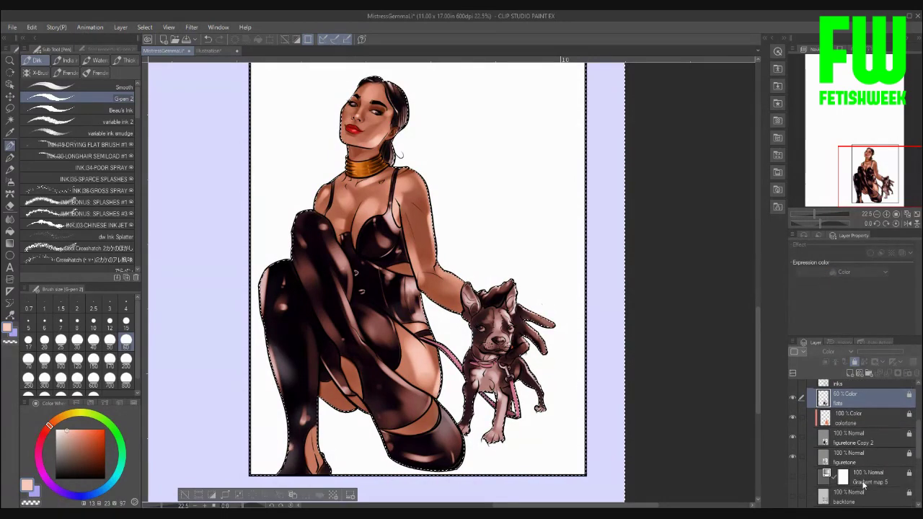
click(793, 497)
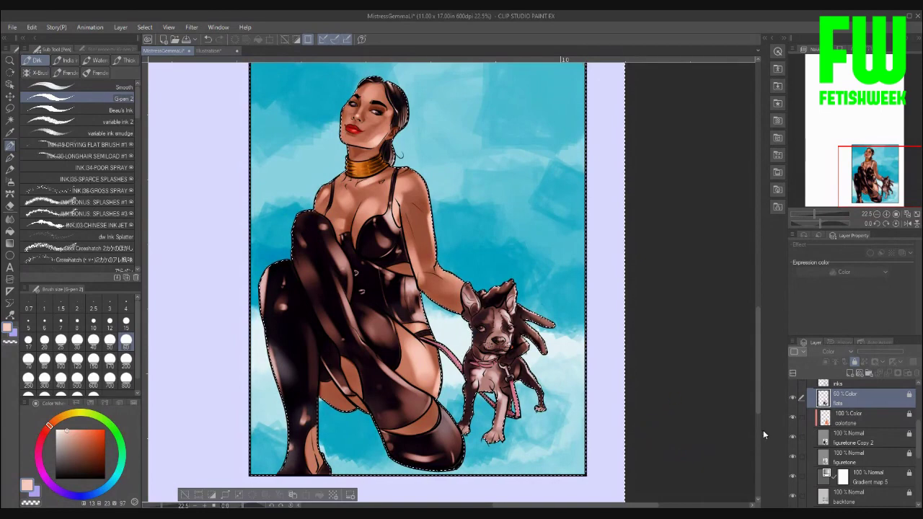
Add a raster layer named rose above the flats layer and set its blending mode to Color
scroll(857, 414, up, 1)
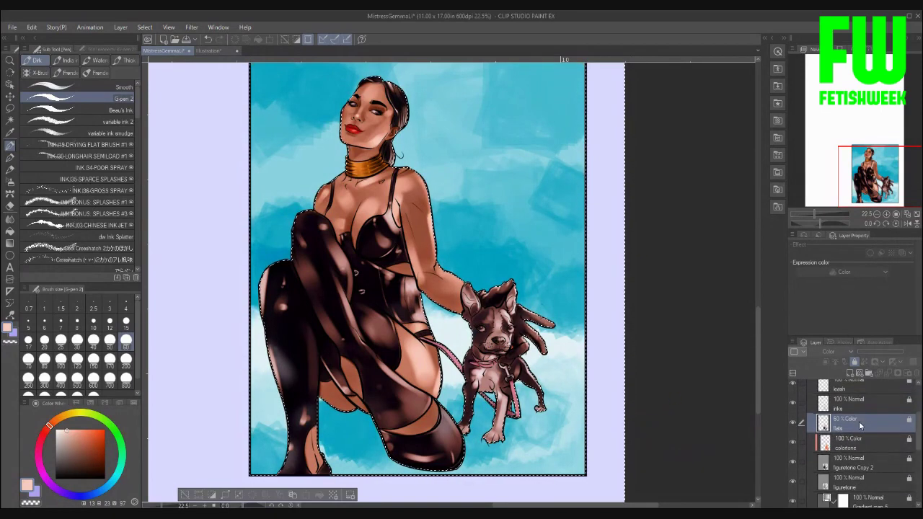
right_click(860, 426)
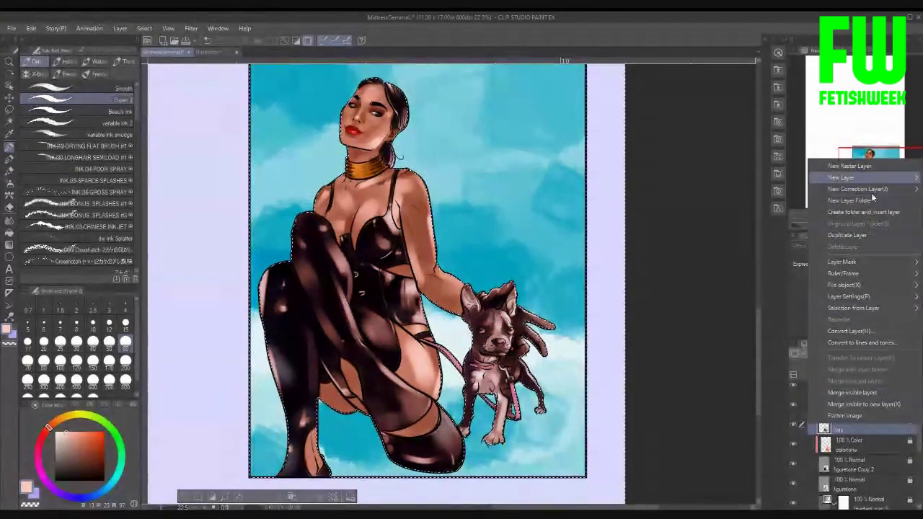
mouse_move(871, 184)
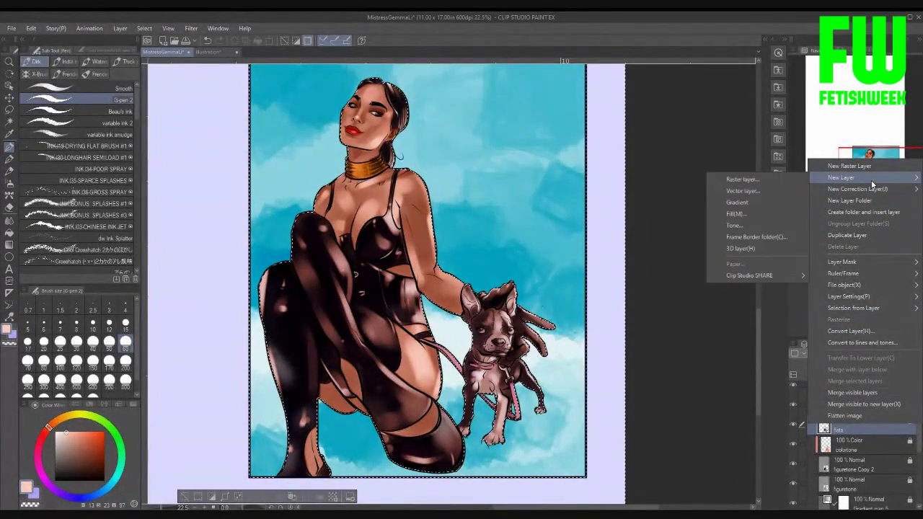
click(764, 181)
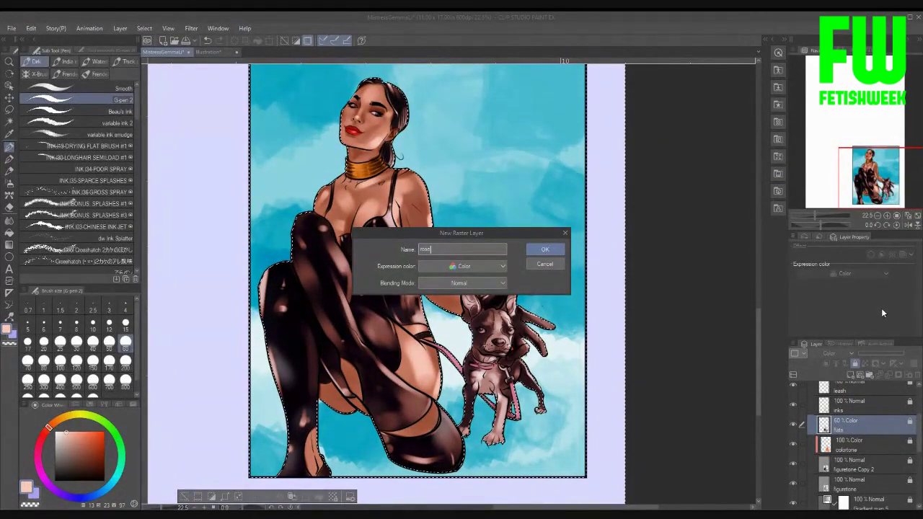
text(rose)
key(Return)
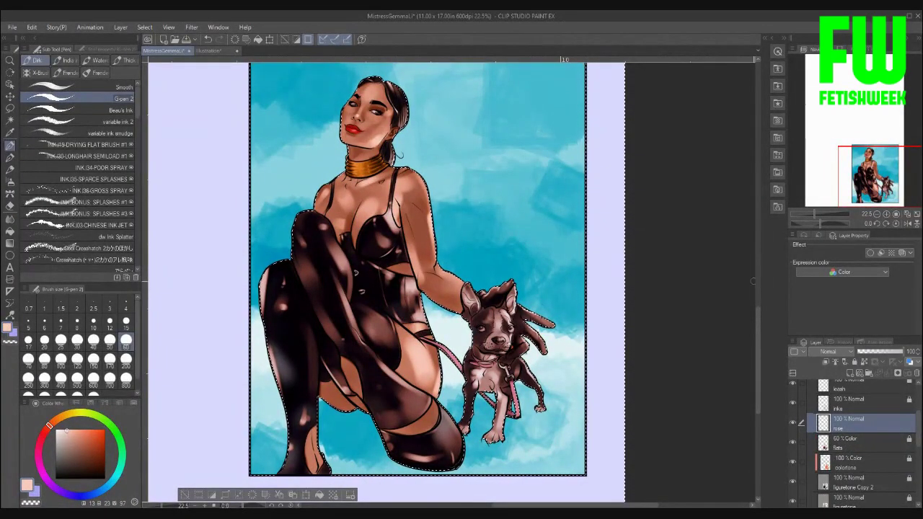
click(831, 353)
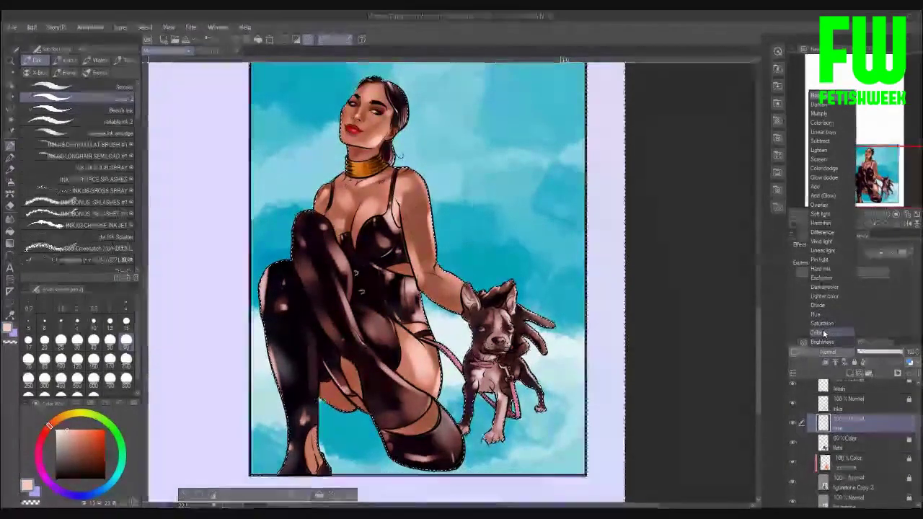
click(825, 334)
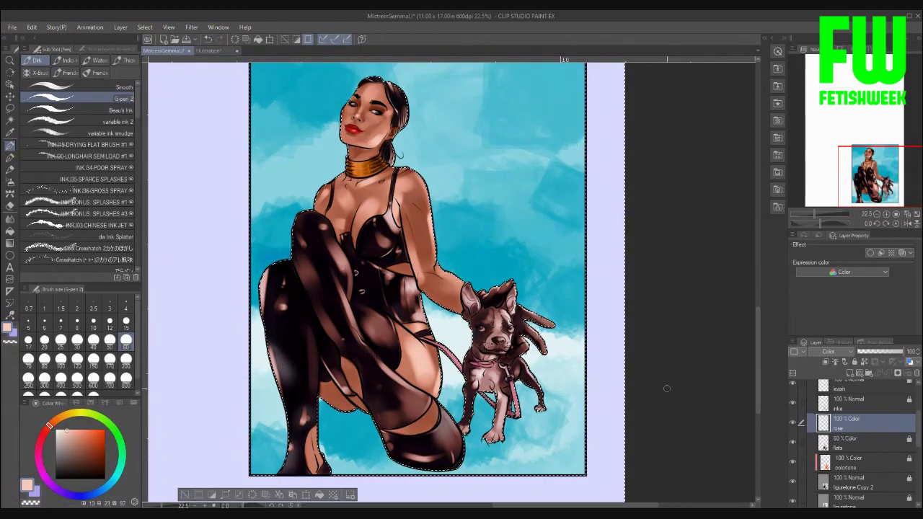
Choose the Transparent watercolor brush, pick up the Rose pink from the Illustration colour key and return to the comic page
click(96, 61)
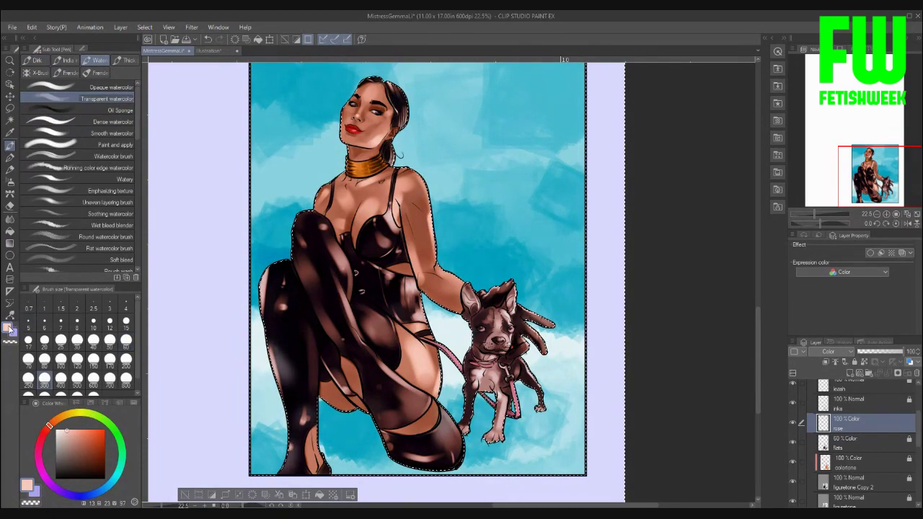
click(207, 51)
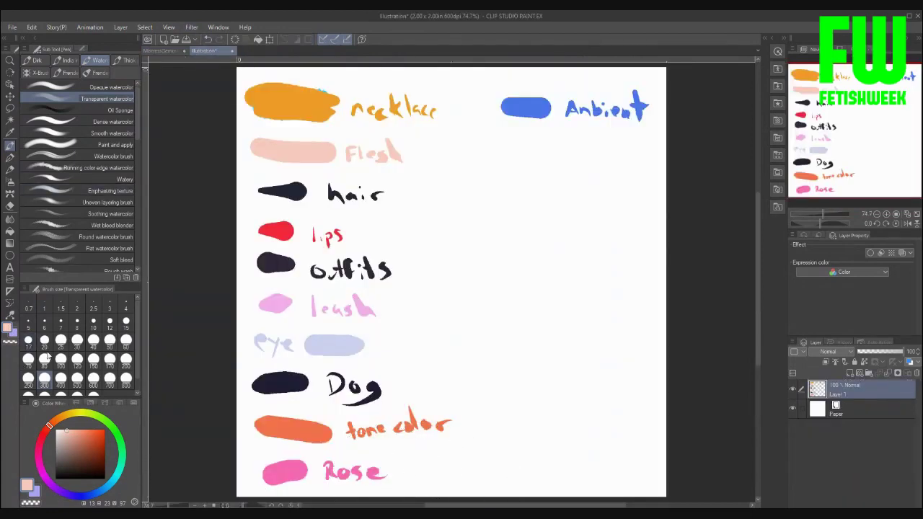
click(8, 330)
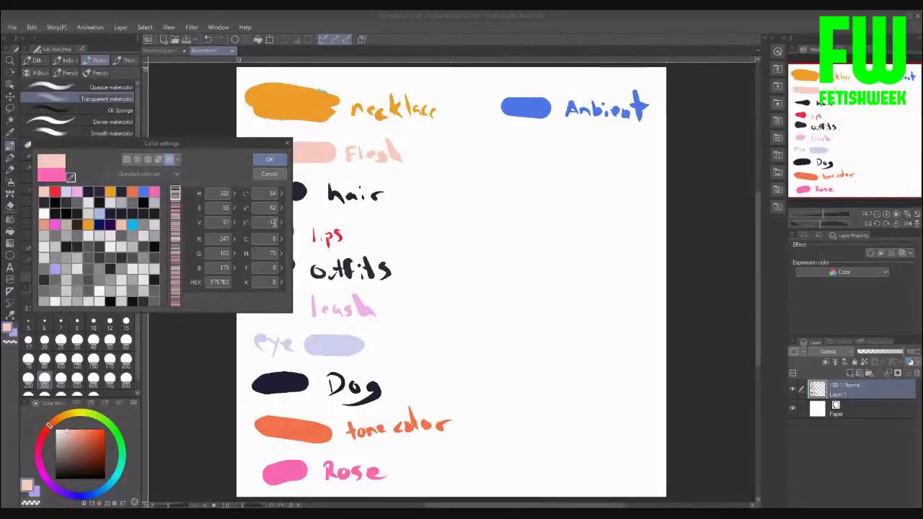
click(267, 156)
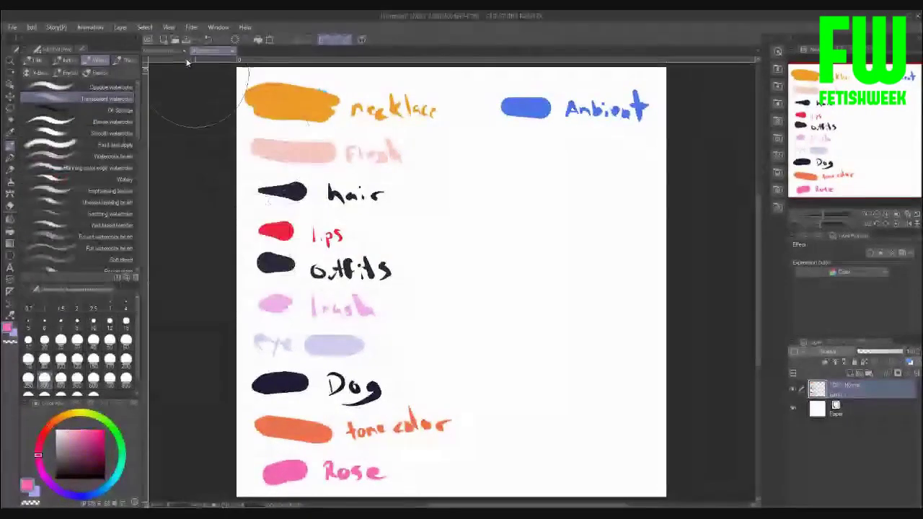
click(167, 49)
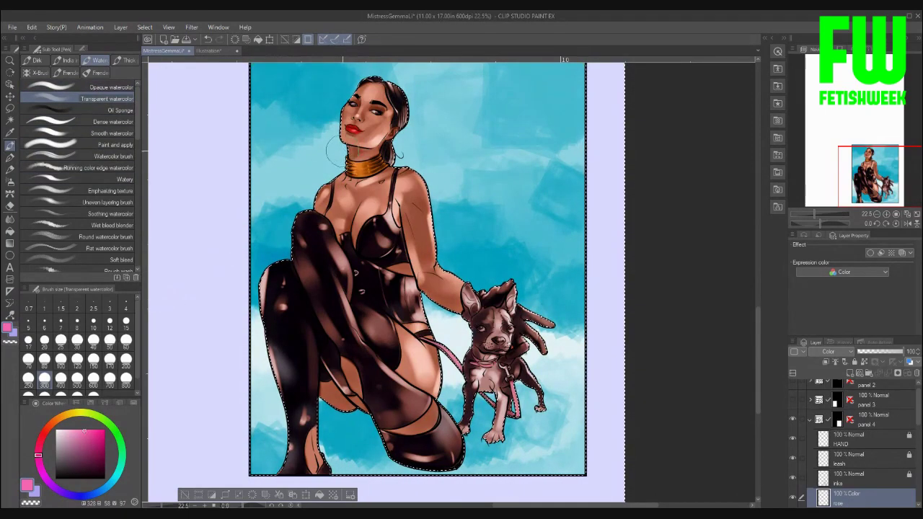
With brush size 200, tint the woman's cheeks, chest, elbow and thigh and the dog's nose with rose pink
click(127, 359)
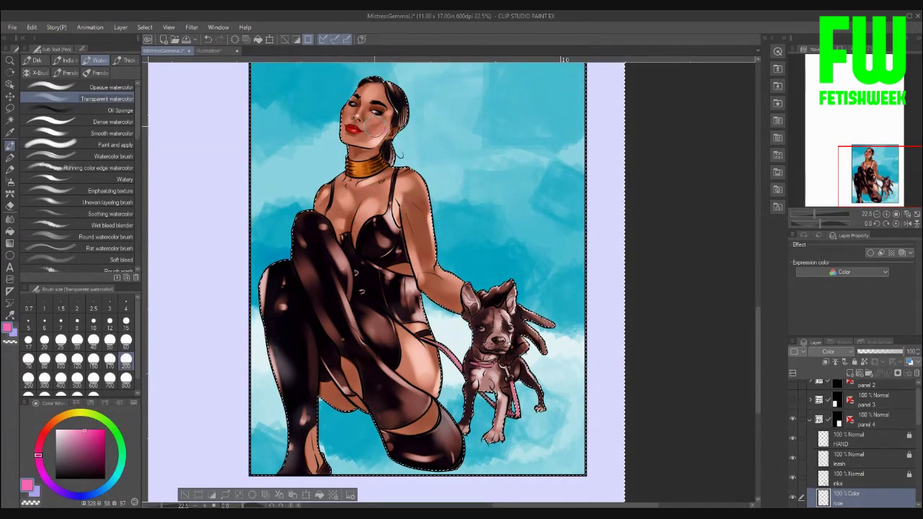
drag(366, 127, 372, 131)
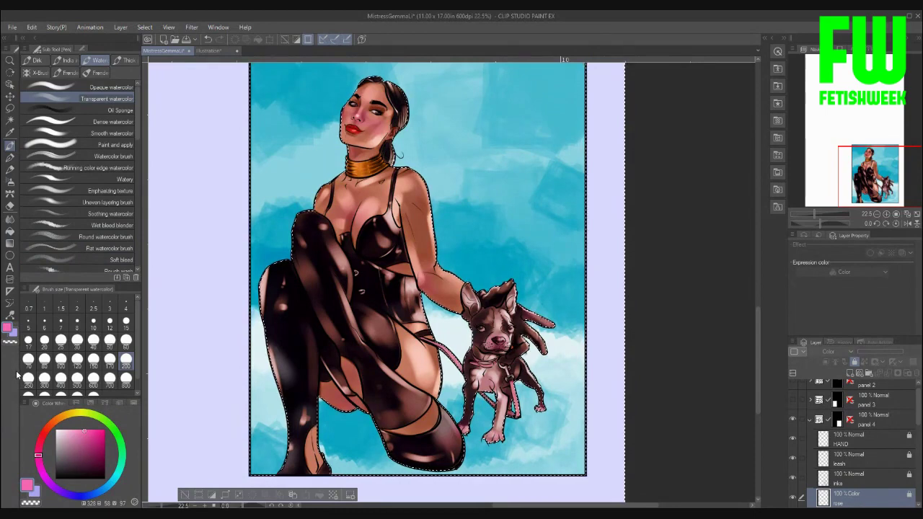
Add a new raster layer directly above the rose layer
right_click(868, 506)
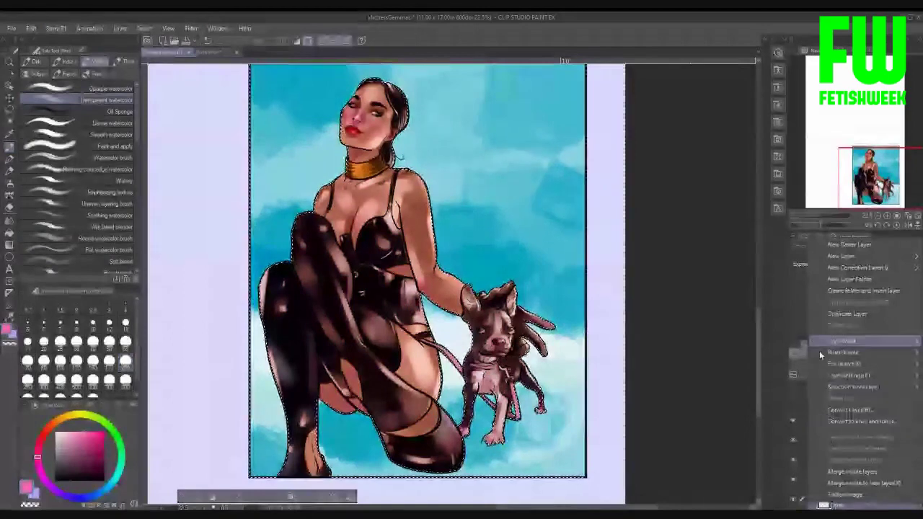
mouse_move(852, 257)
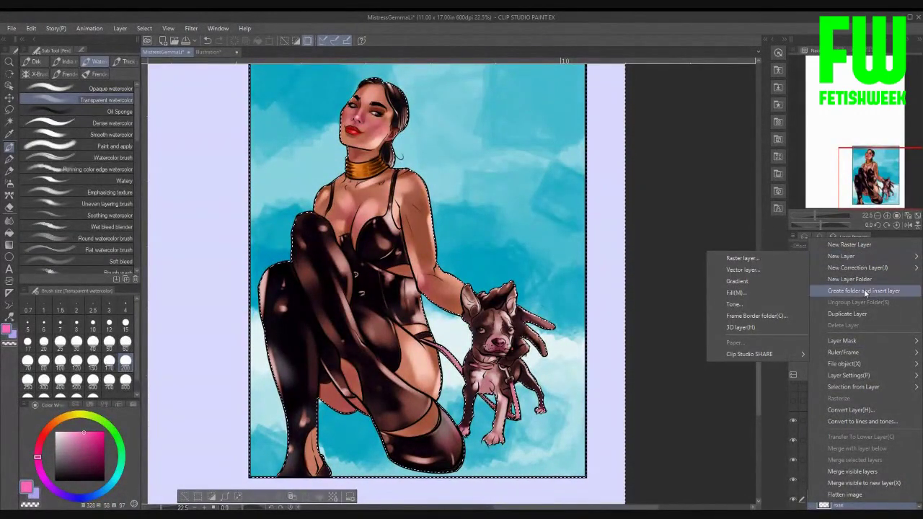
click(850, 245)
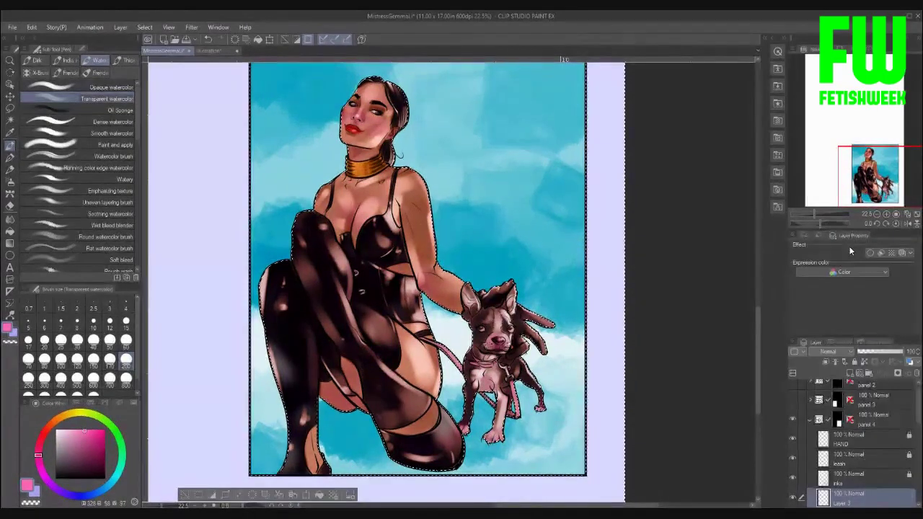
Rename the new raster layer in the panel 4 folder as ambient
double_click(848, 502)
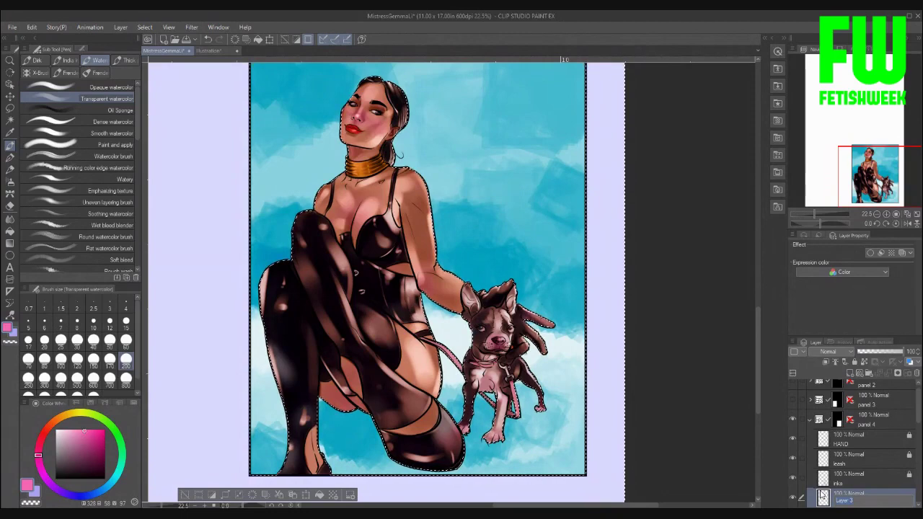
text(e)
text(rm)
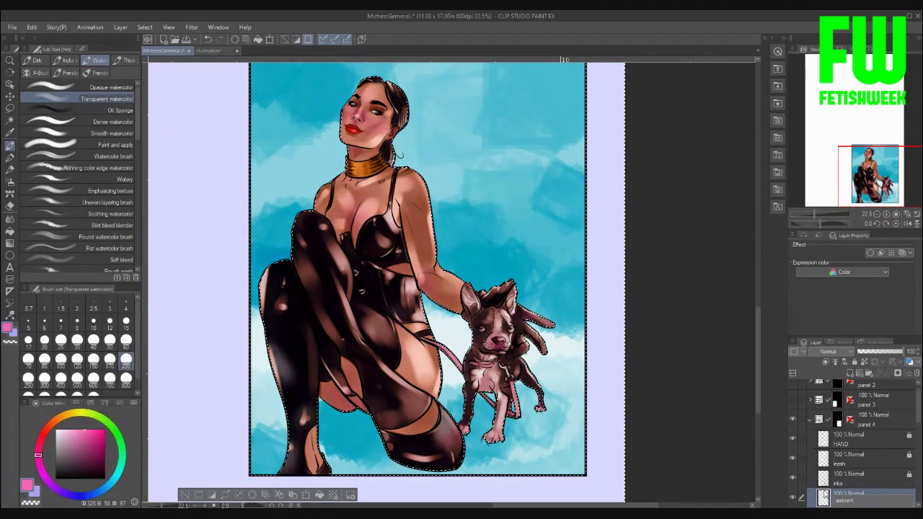
key(Return)
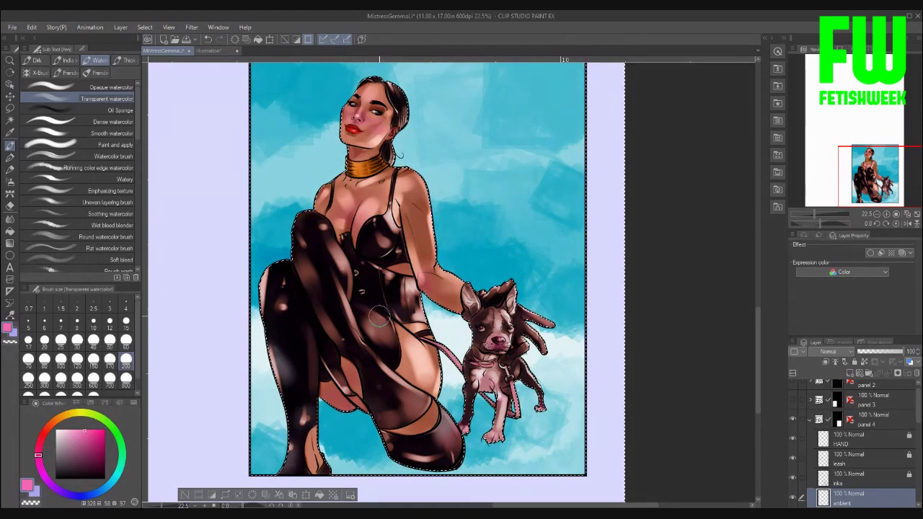
Pick up the Ambient blue from the Illustration colour key as the drawing colour and return to the comic page
click(209, 51)
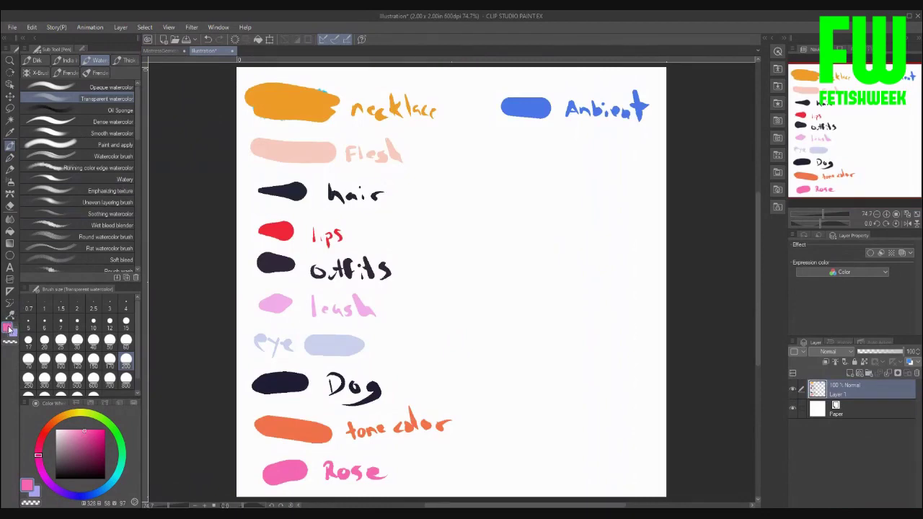
click(8, 326)
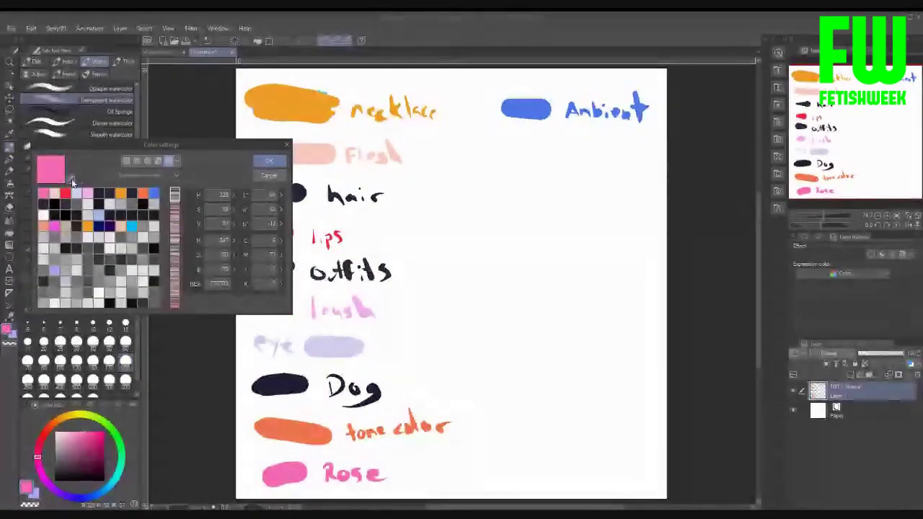
click(70, 178)
click(540, 114)
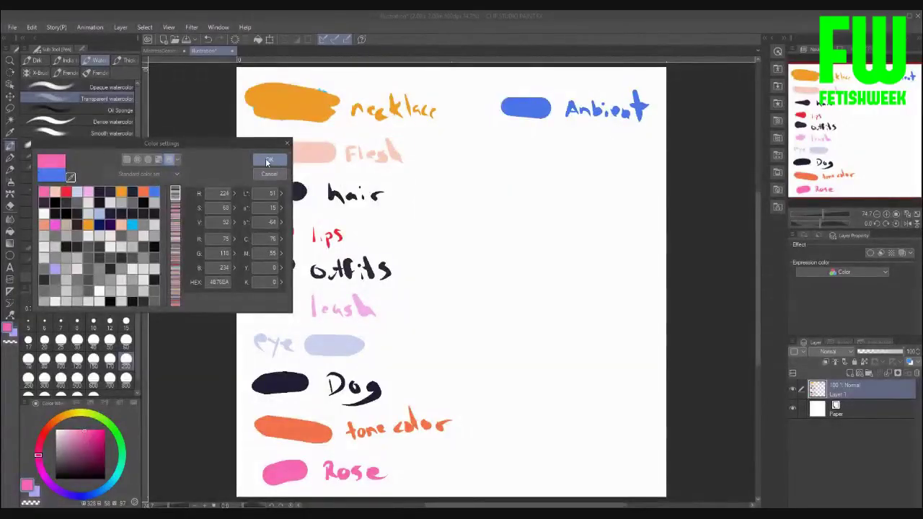
click(266, 159)
click(158, 51)
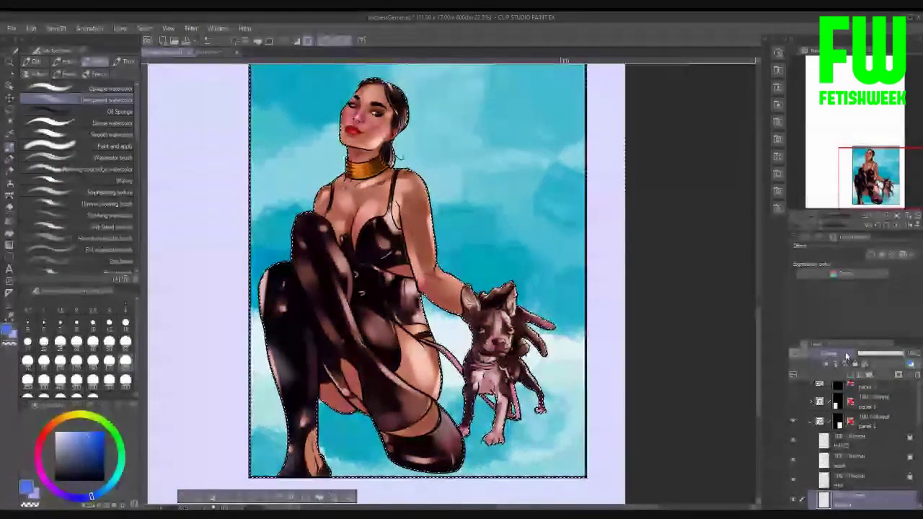
Set the ambient layer's blending mode to Vivid light and brush blue over the shadows of the outfit, stockings and dog
click(830, 354)
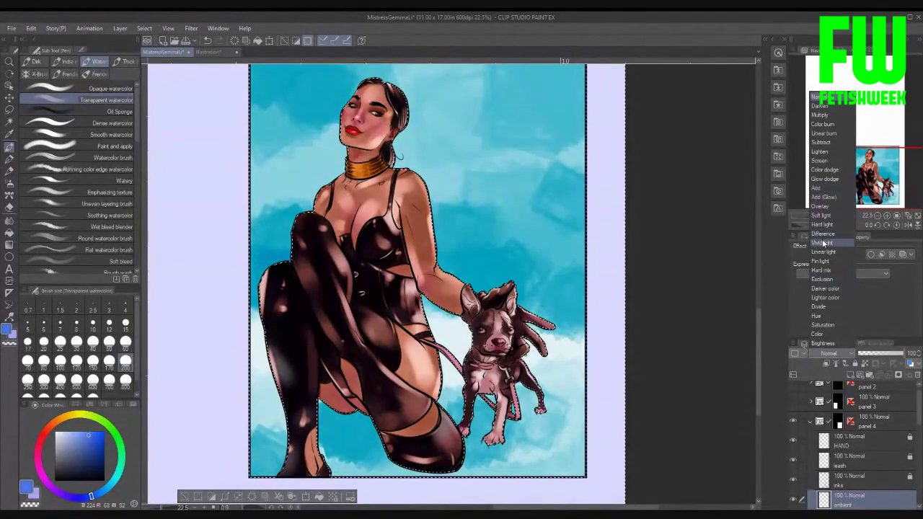
click(823, 243)
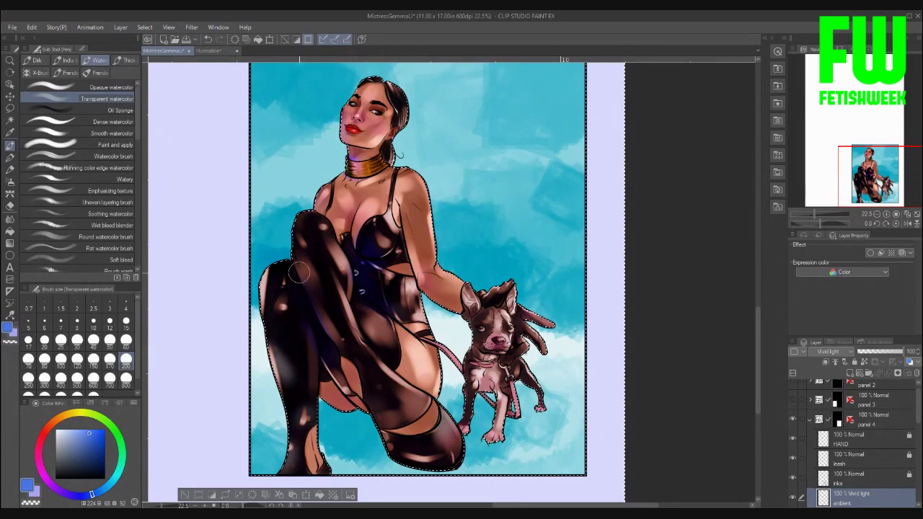
drag(307, 285, 325, 356)
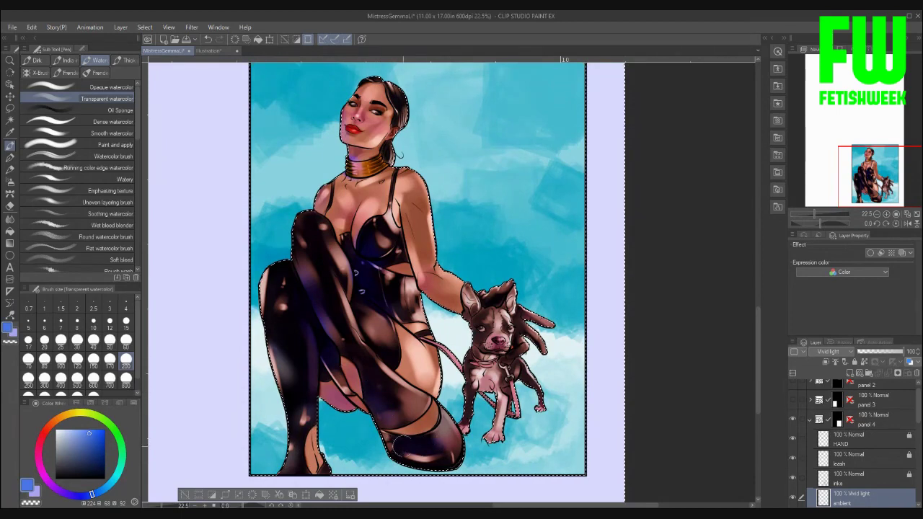
drag(396, 453, 453, 445)
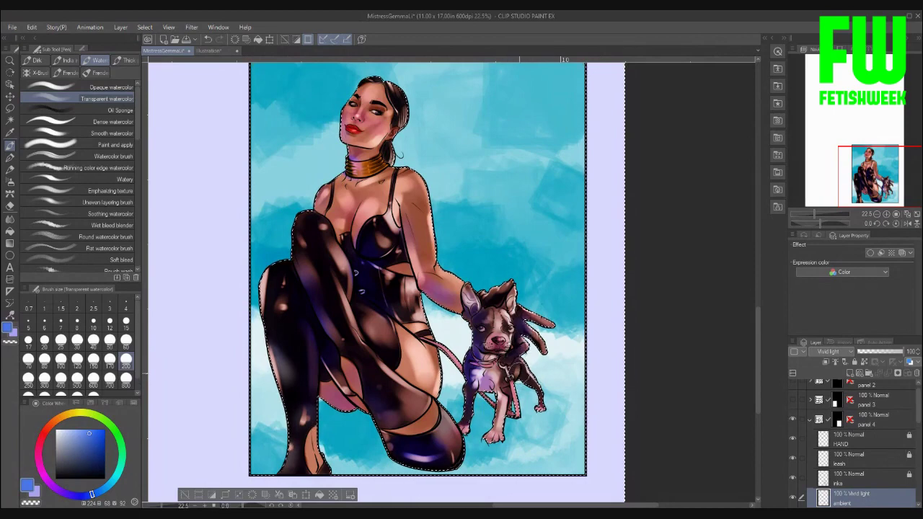
With brush size 120, add blue shading to the rear of the dog's body, and clear the selection
key(bracketleft)
key(bracketleft)
key(bracketleft)
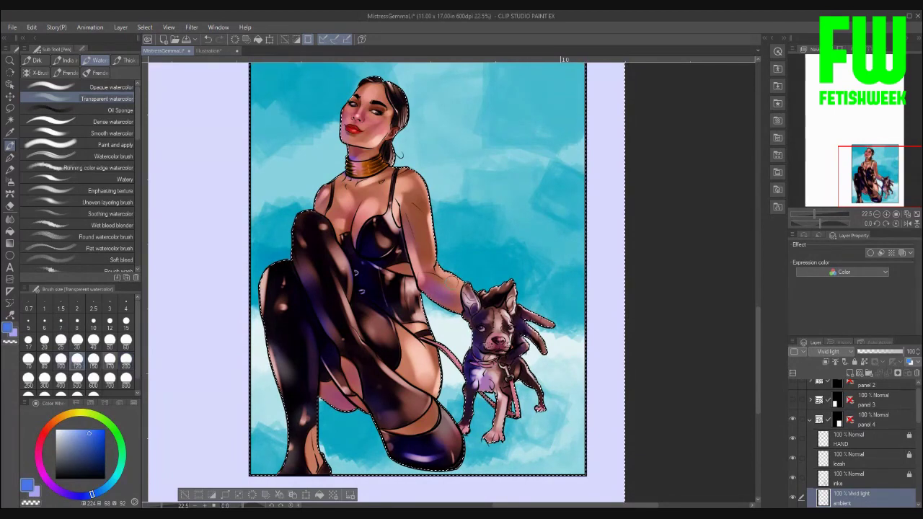
drag(516, 367, 530, 381)
click(145, 28)
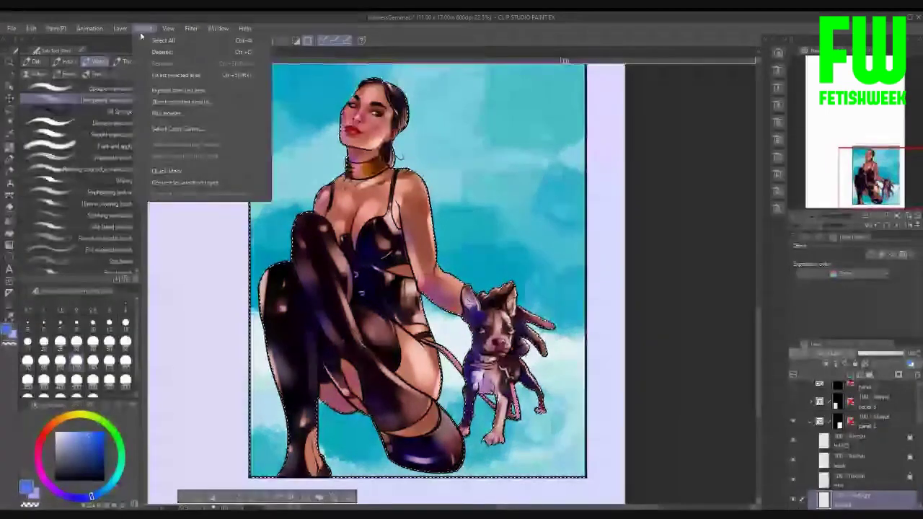
click(164, 52)
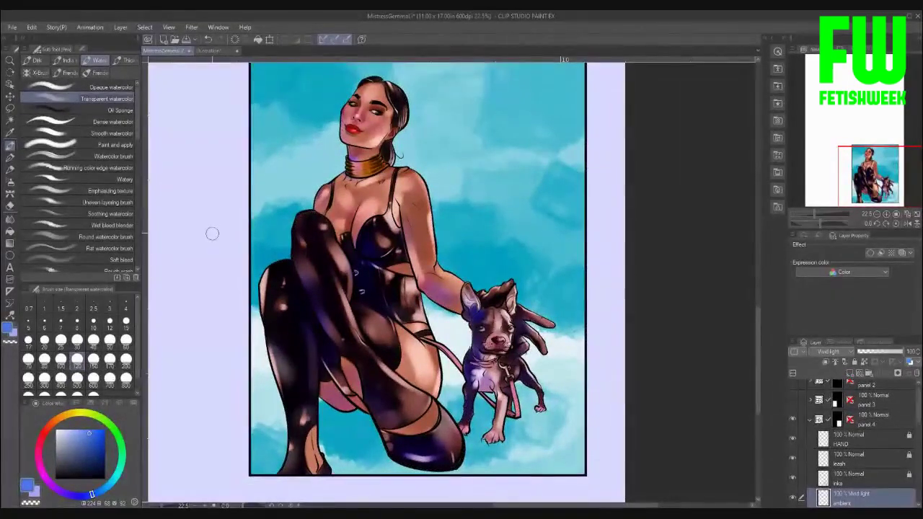